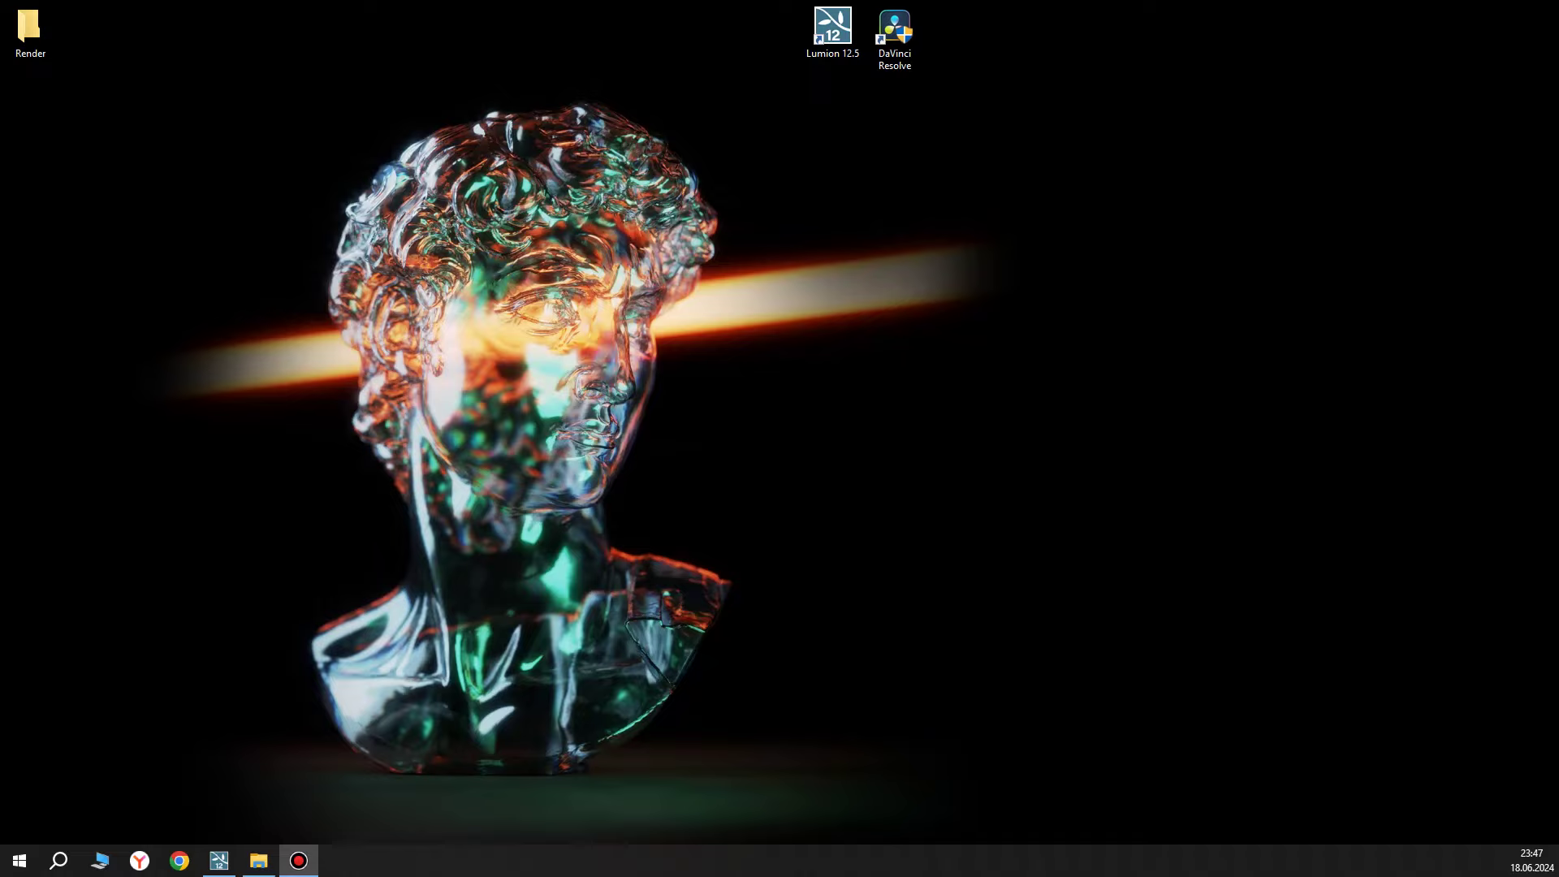
Restore the minimized Lumion Pro 12.5 project with its four-clip movie editor.
left_click(832, 31)
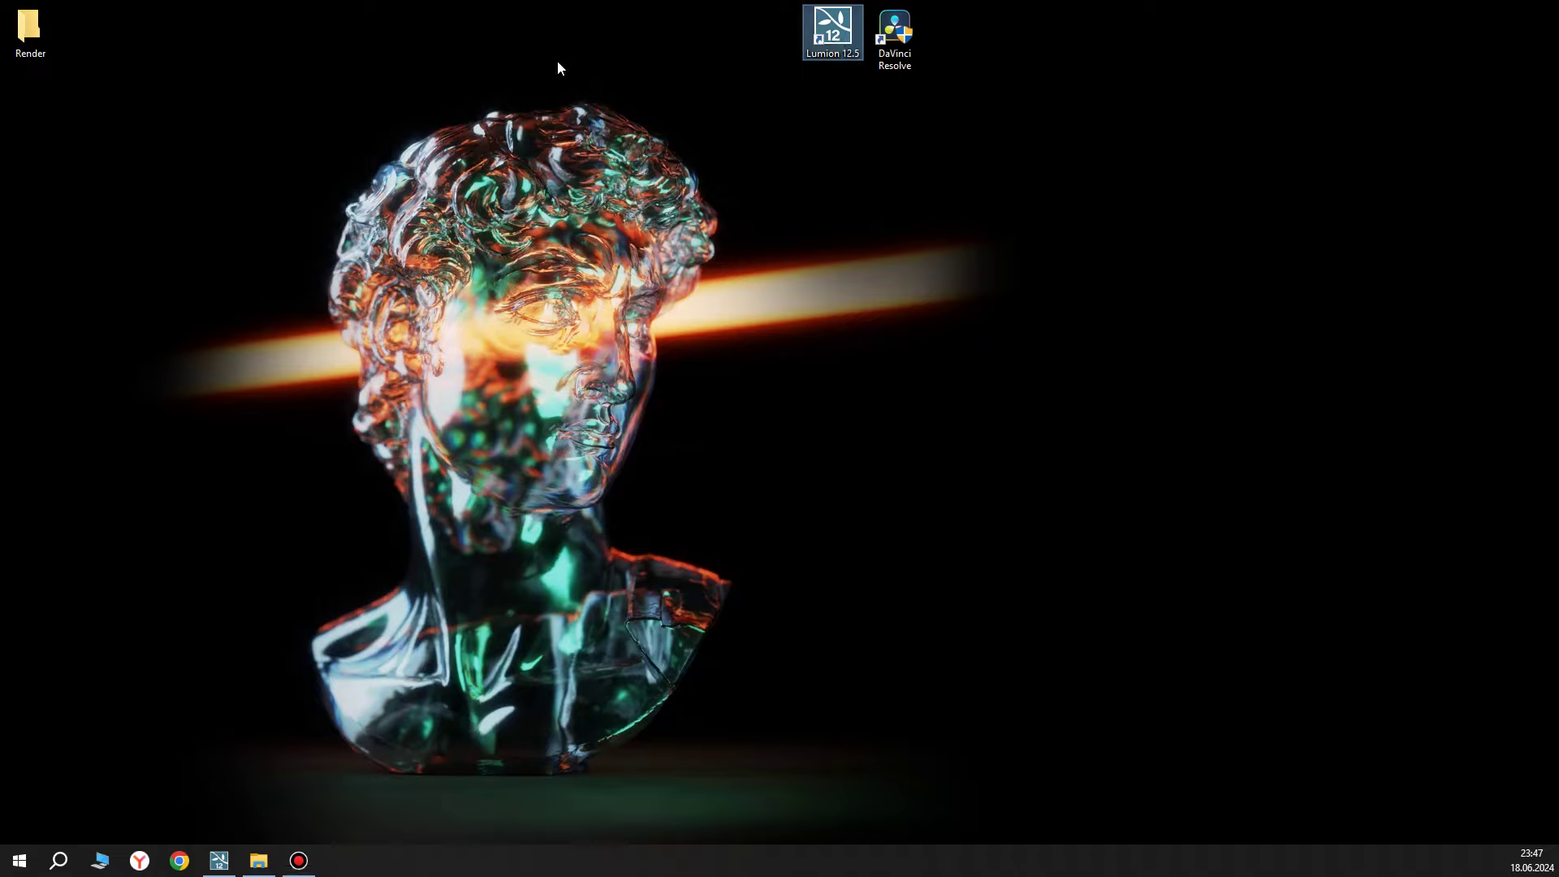
left_click(721, 70)
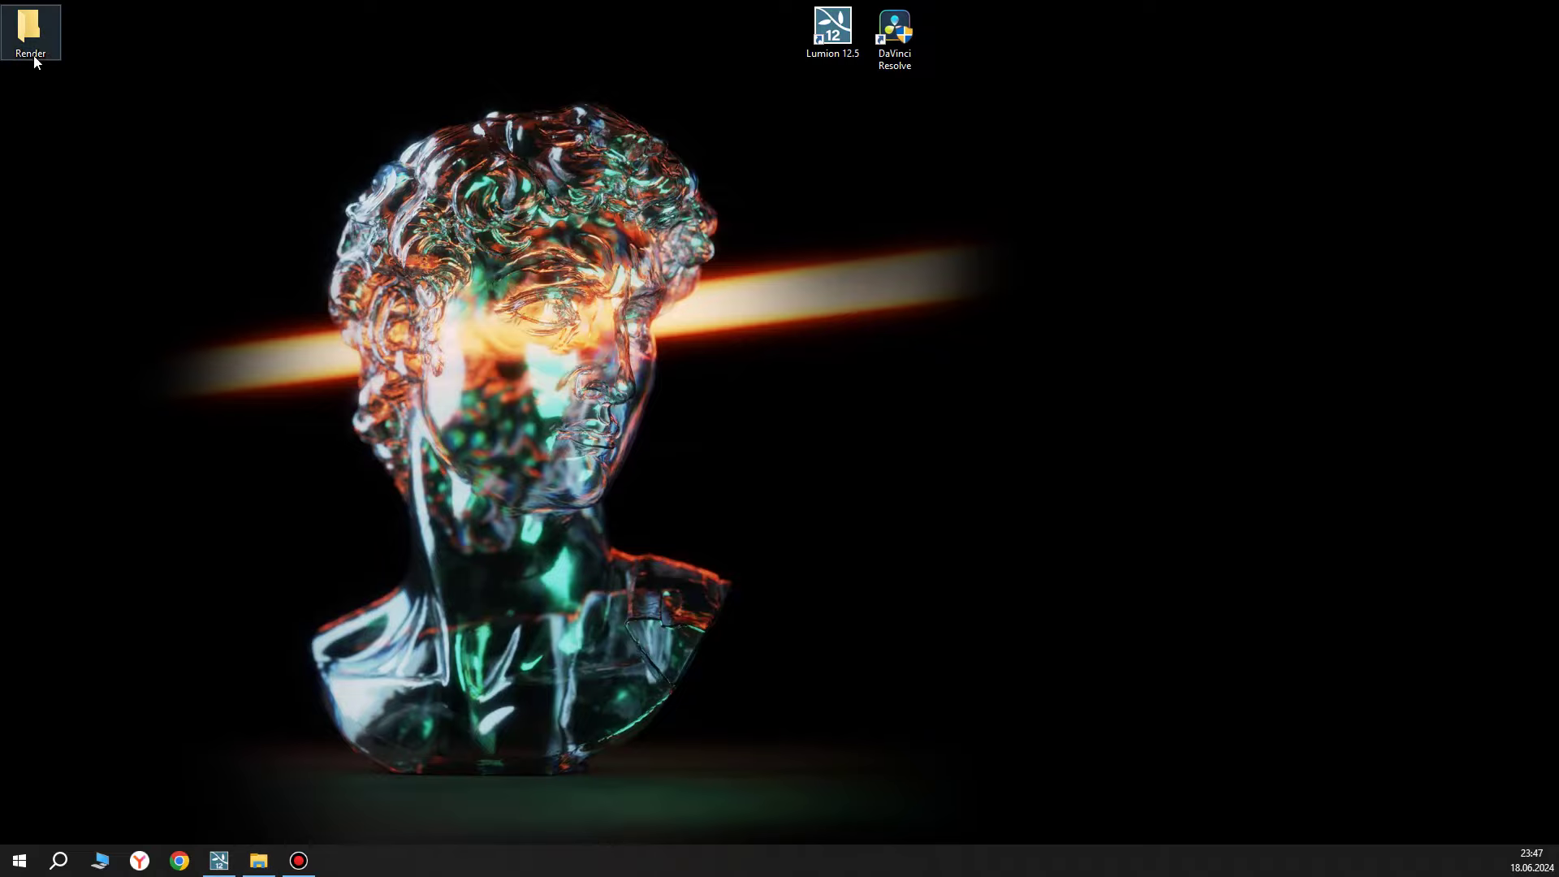
left_click(225, 863)
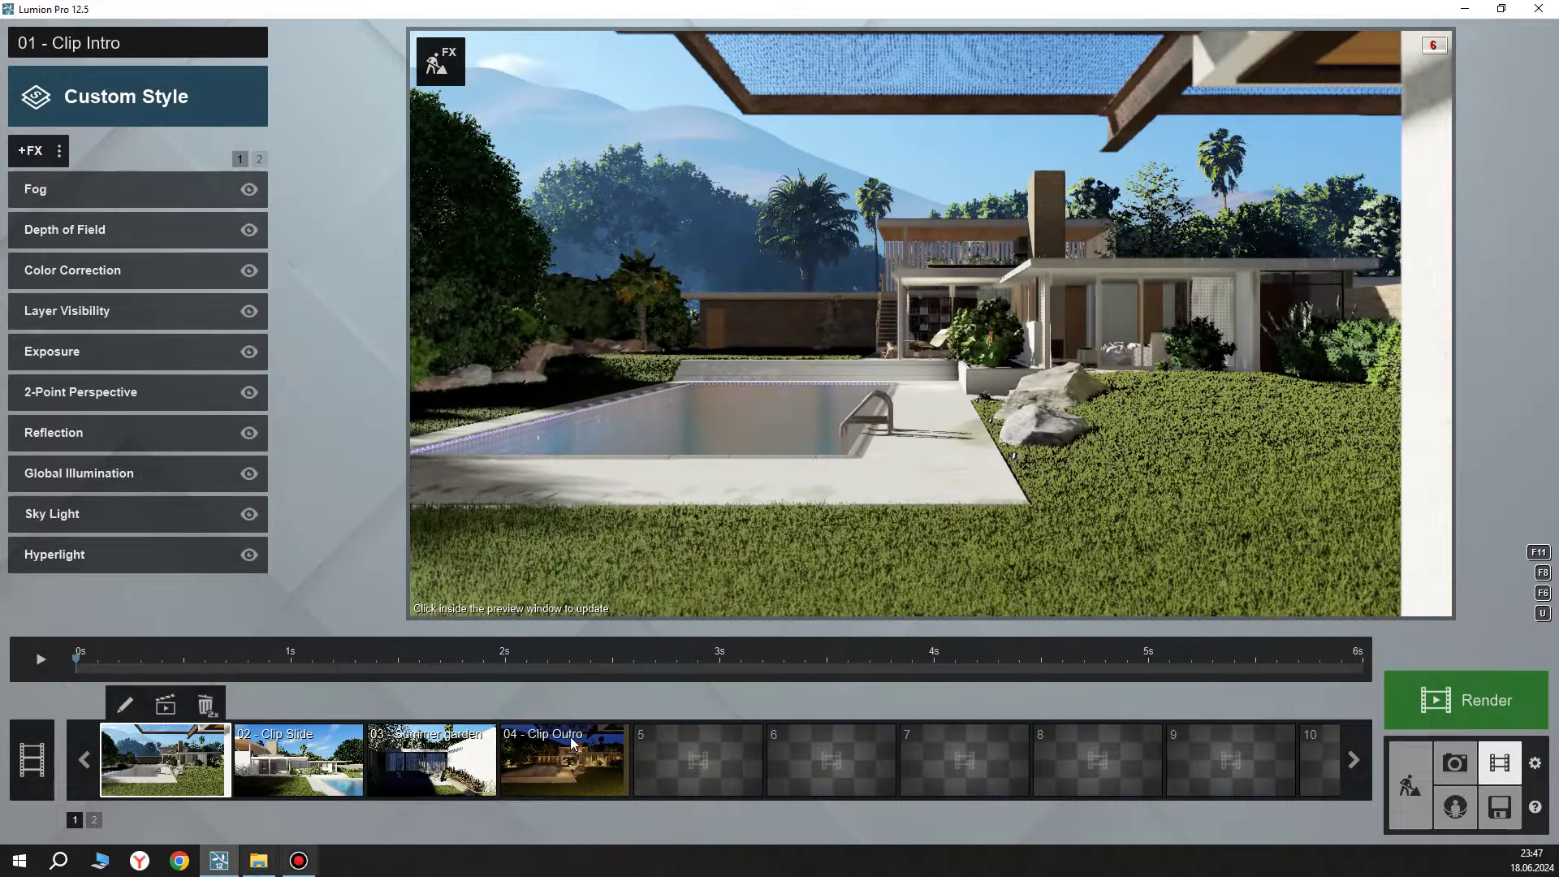
left_click(317, 759)
left_click(430, 759)
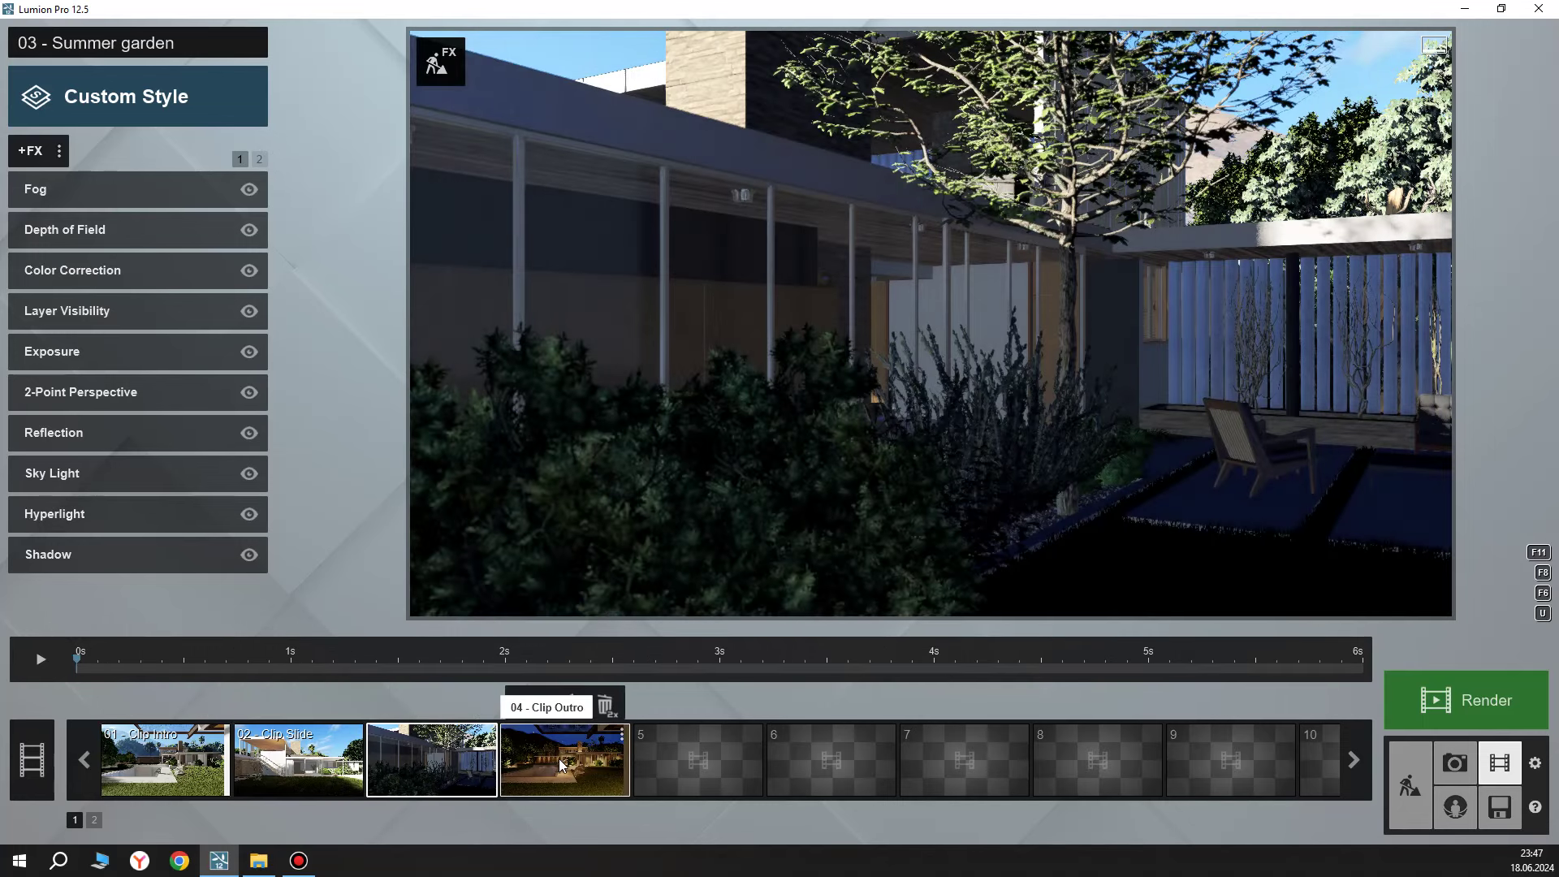
left_click(561, 763)
left_click(156, 771)
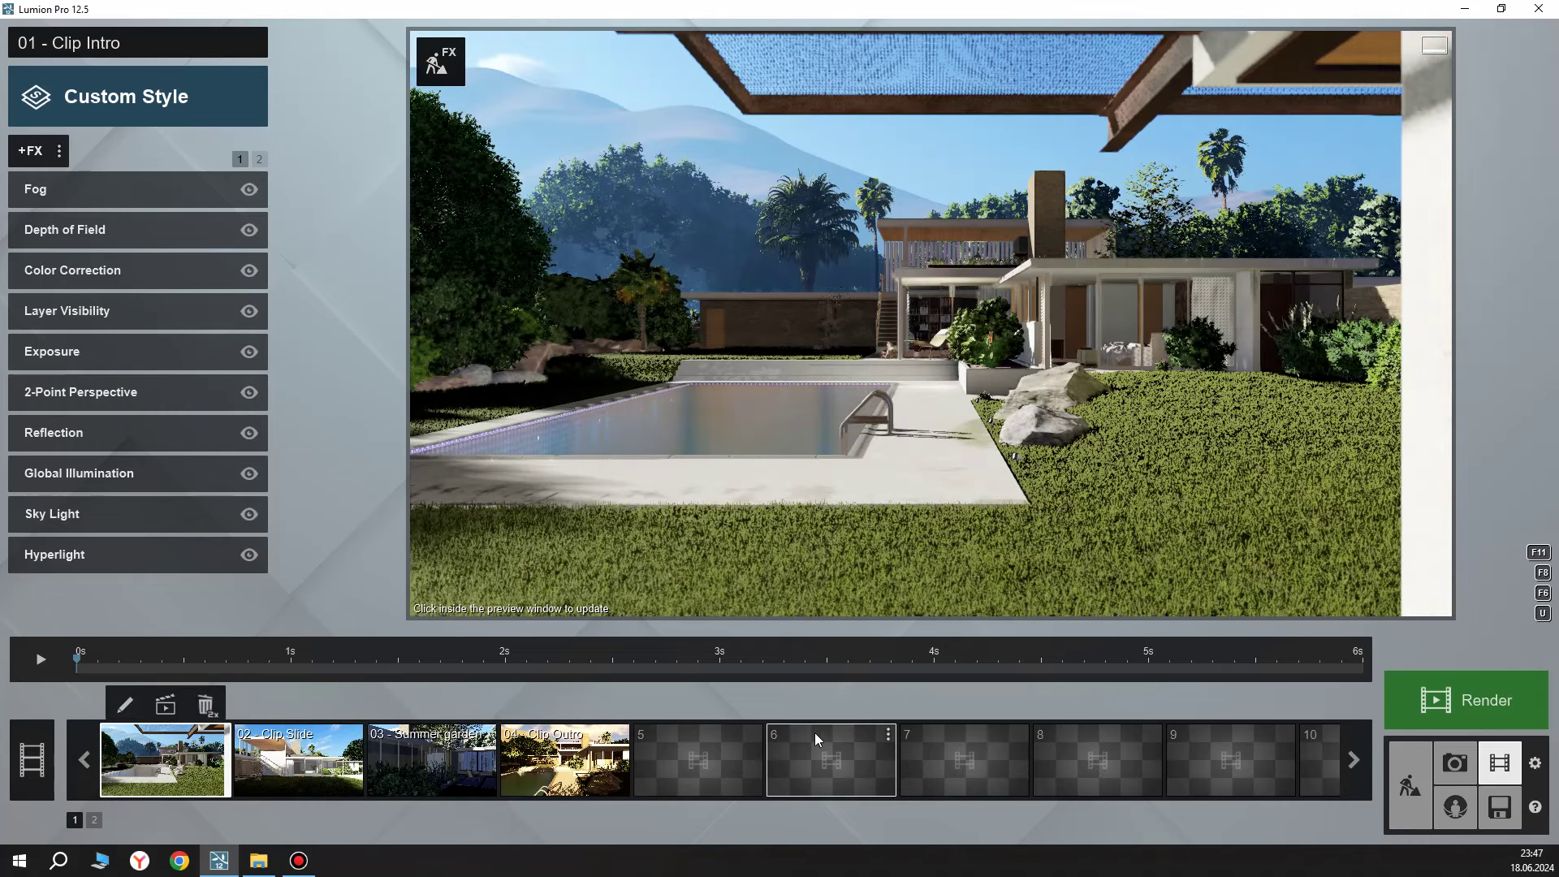
left_click(309, 763)
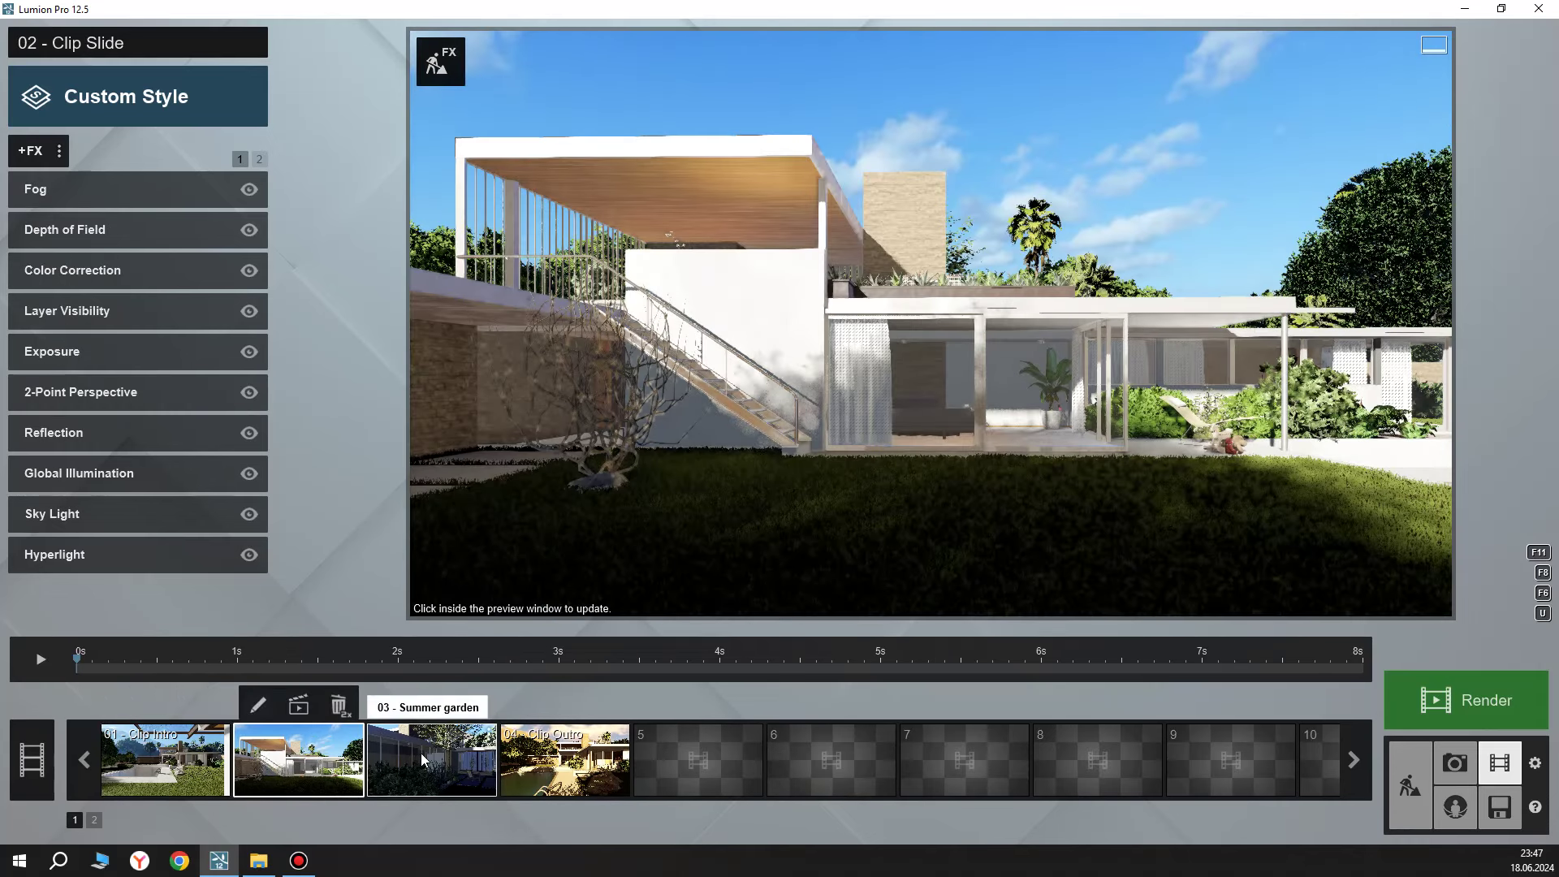
left_click(422, 760)
left_click(560, 759)
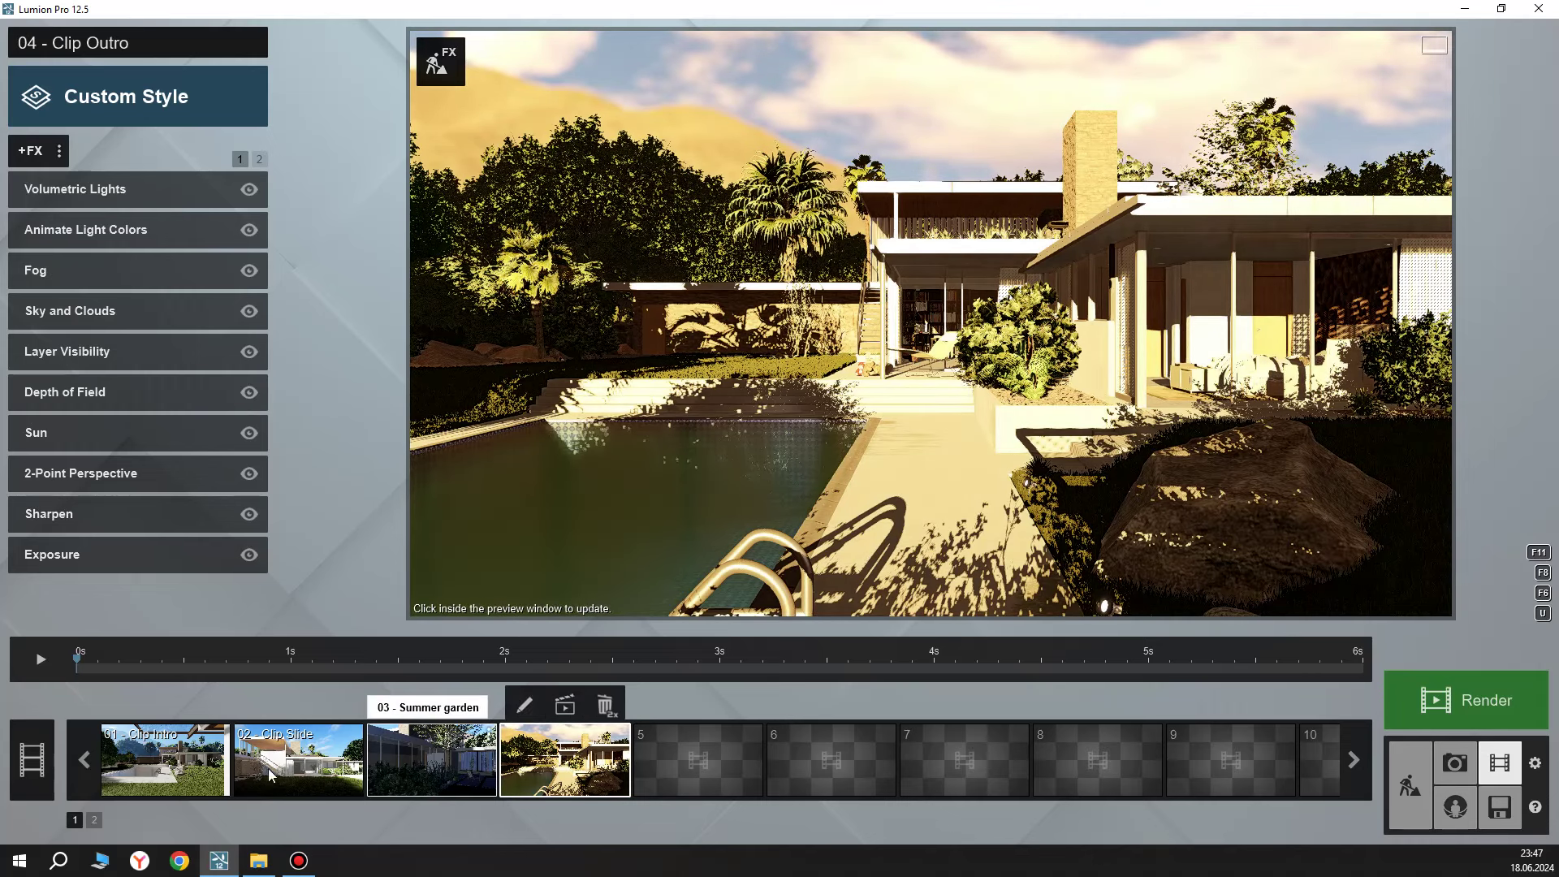
left_click(162, 760)
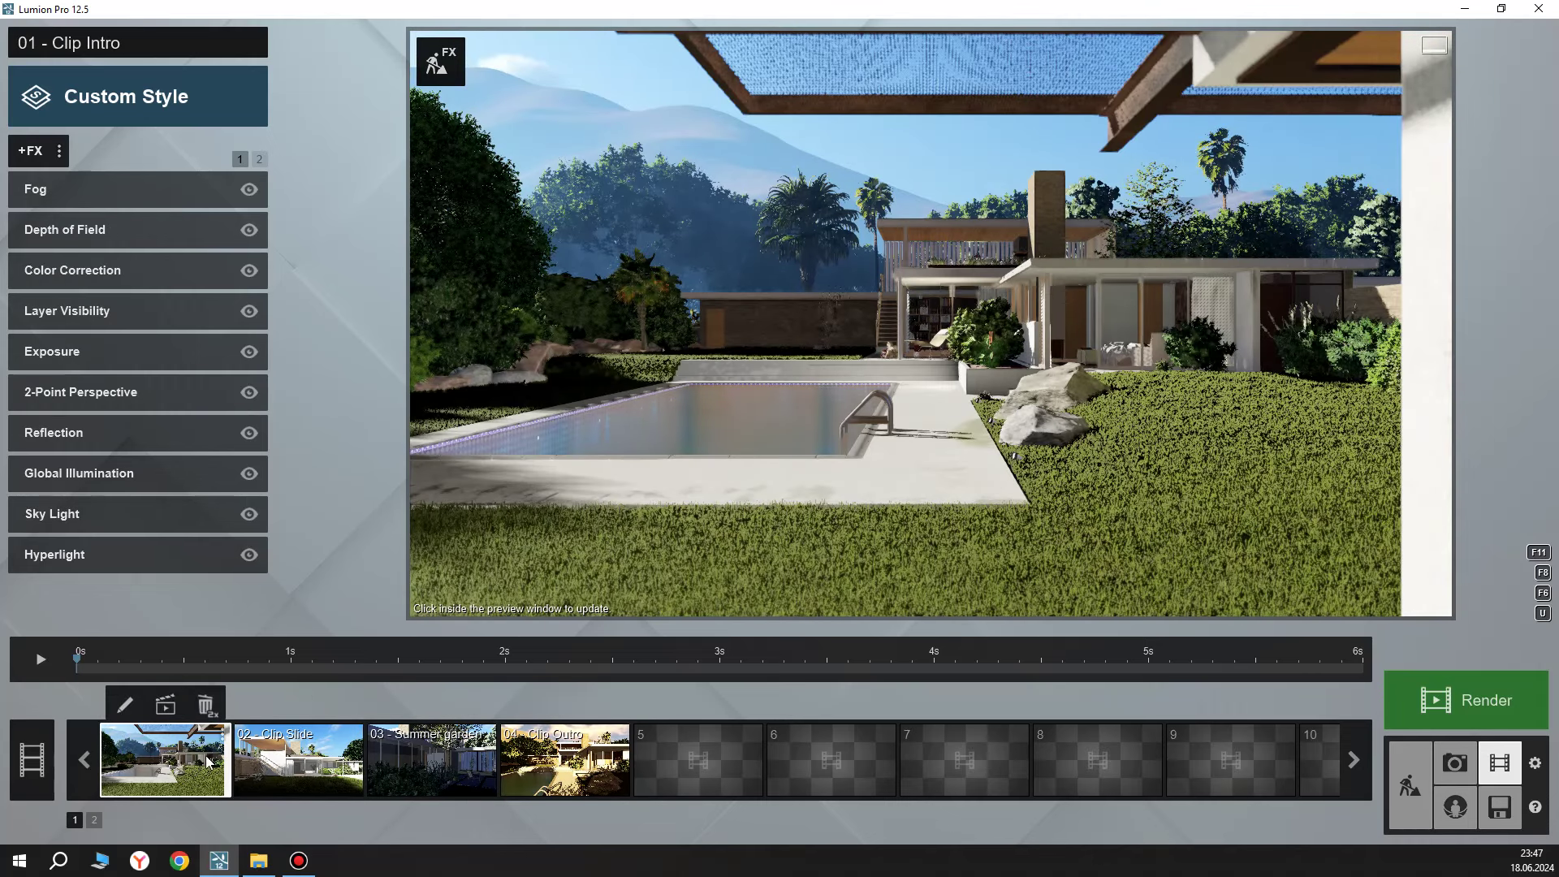
left_click(305, 756)
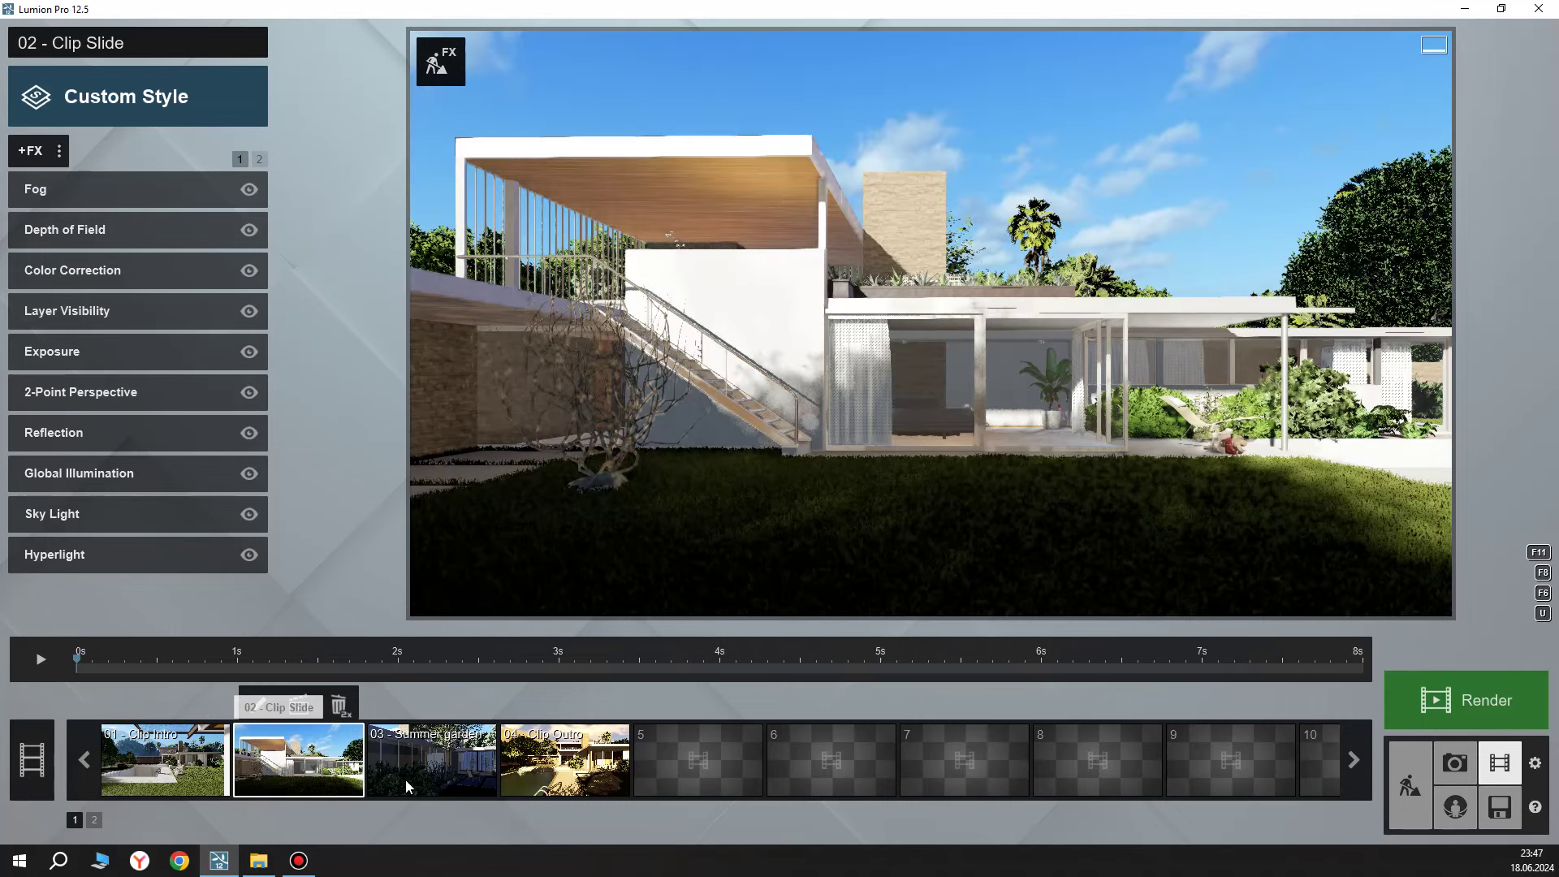
left_click(406, 785)
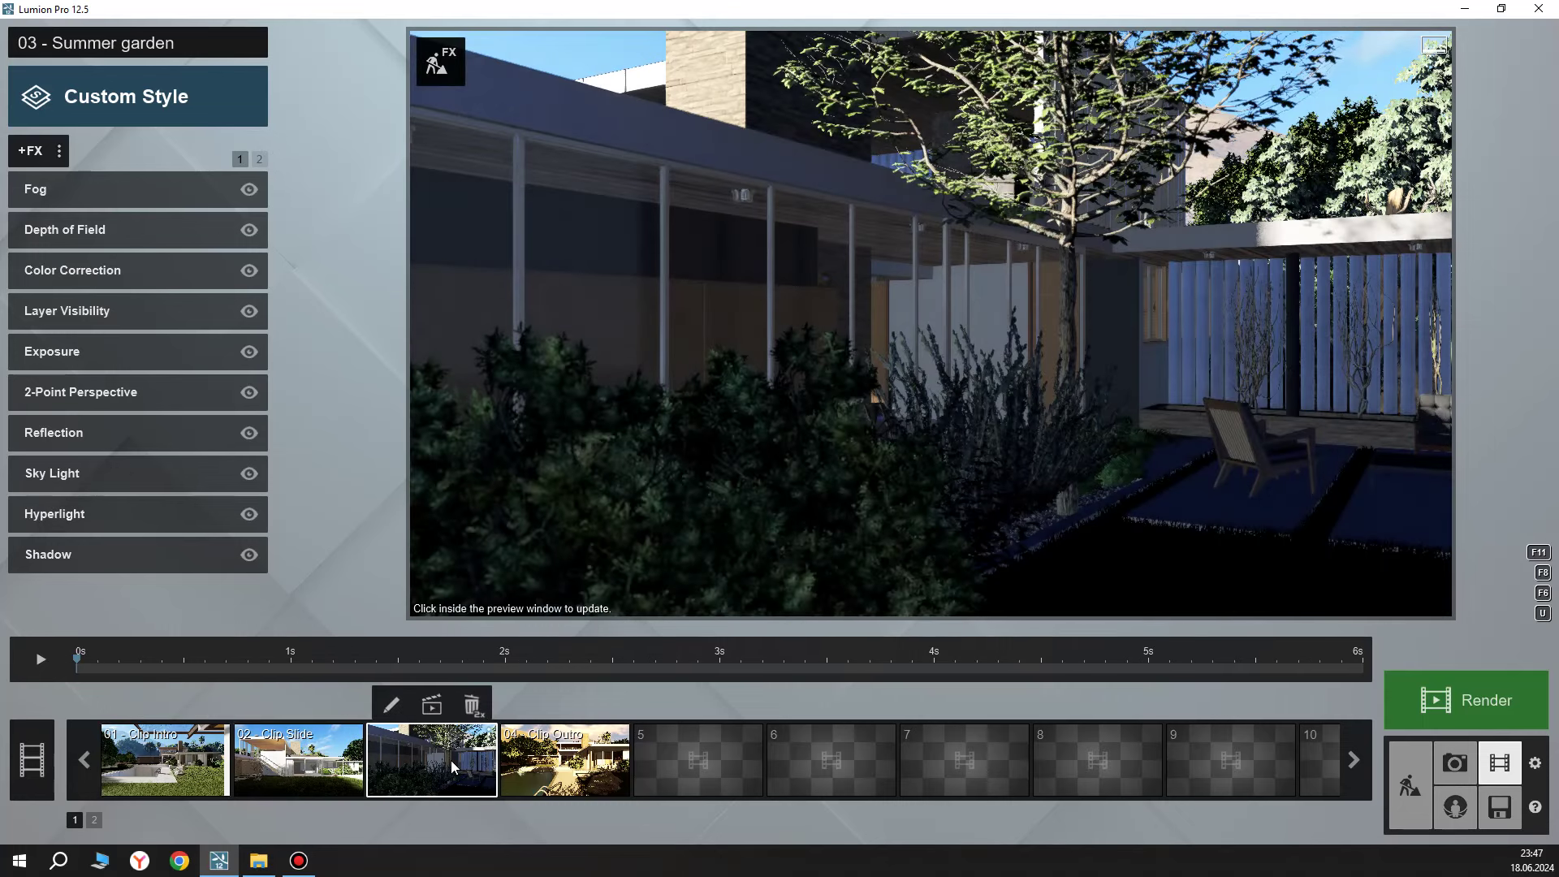
left_click(146, 778)
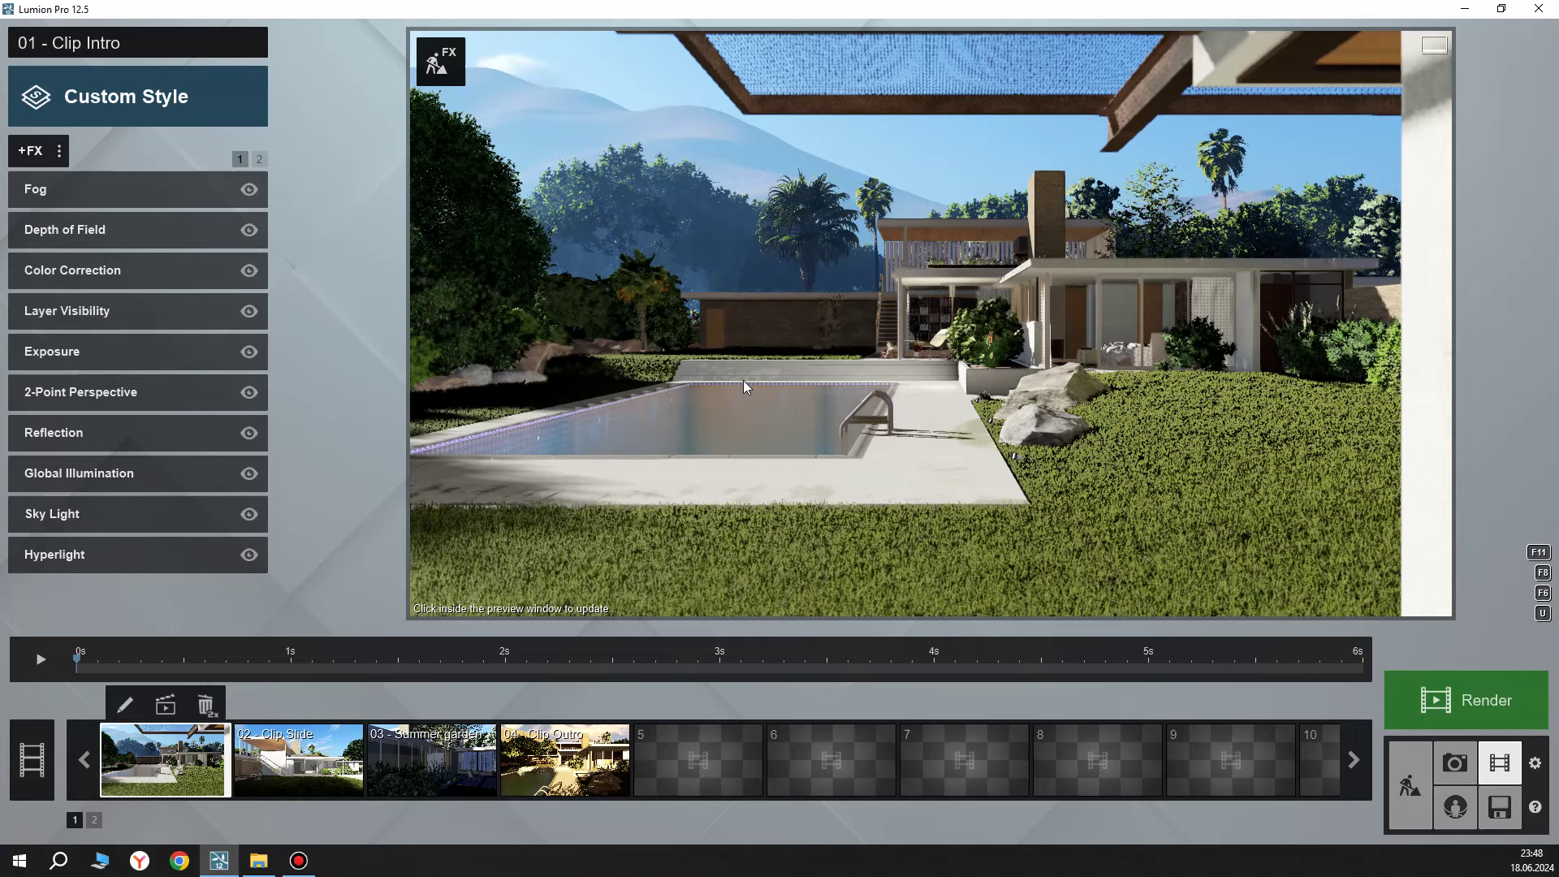
left_click(304, 769)
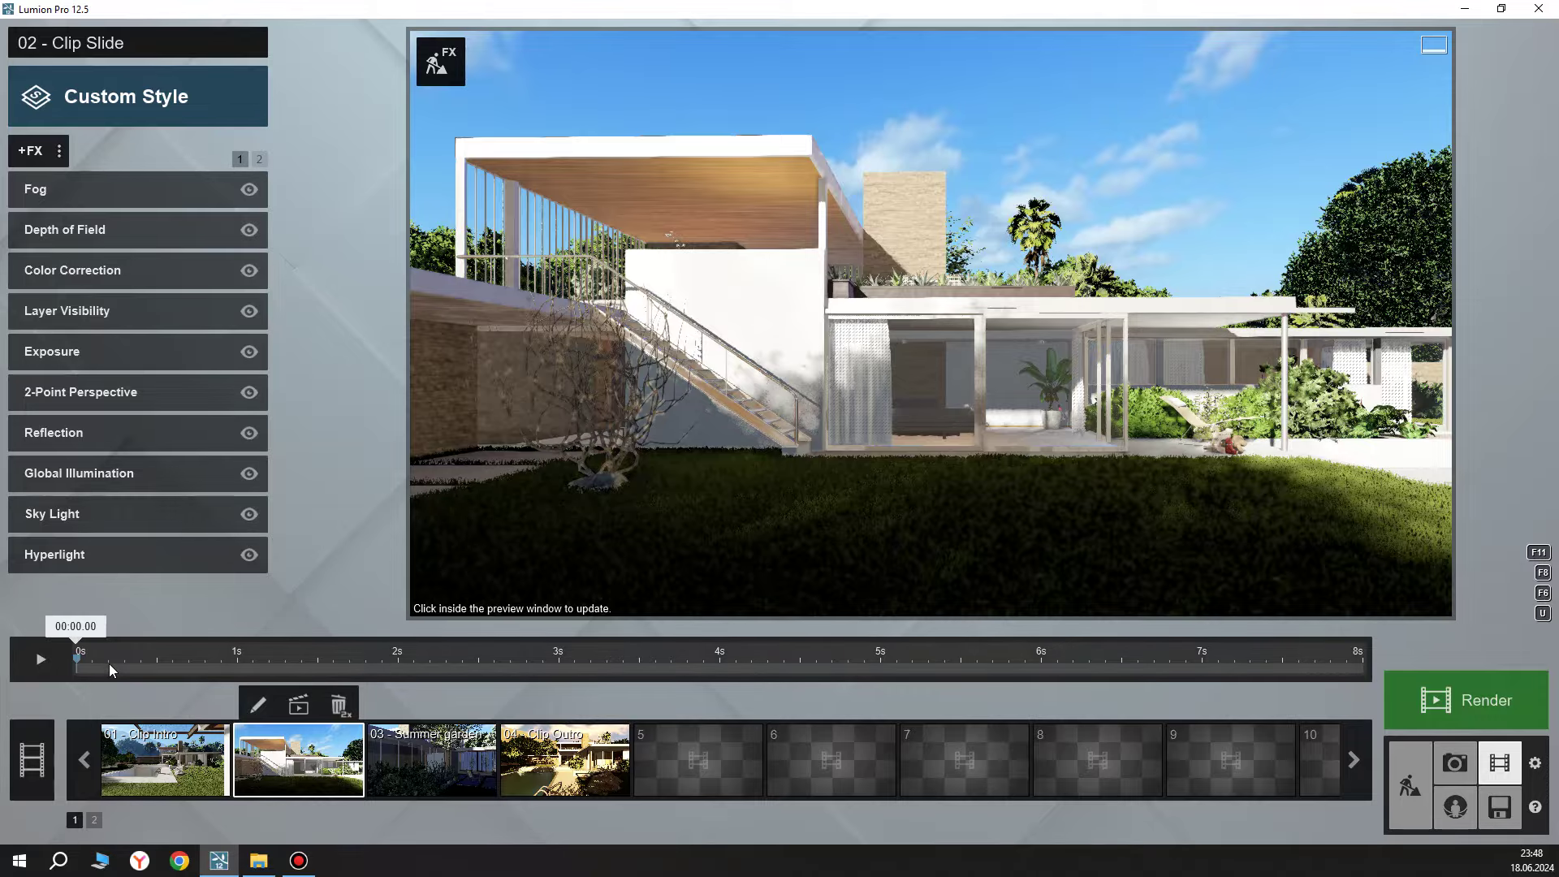
mouse_move(109, 665)
left_mouse_down()
mouse_move(505, 640)
mouse_move(77, 650)
mouse_move(1002, 646)
mouse_move(489, 631)
mouse_move(562, 618)
mouse_move(590, 645)
mouse_move(999, 650)
left_mouse_up()
left_click(448, 751)
mouse_move(1128, 646)
left_mouse_down()
mouse_move(1183, 650)
mouse_move(218, 662)
left_mouse_up()
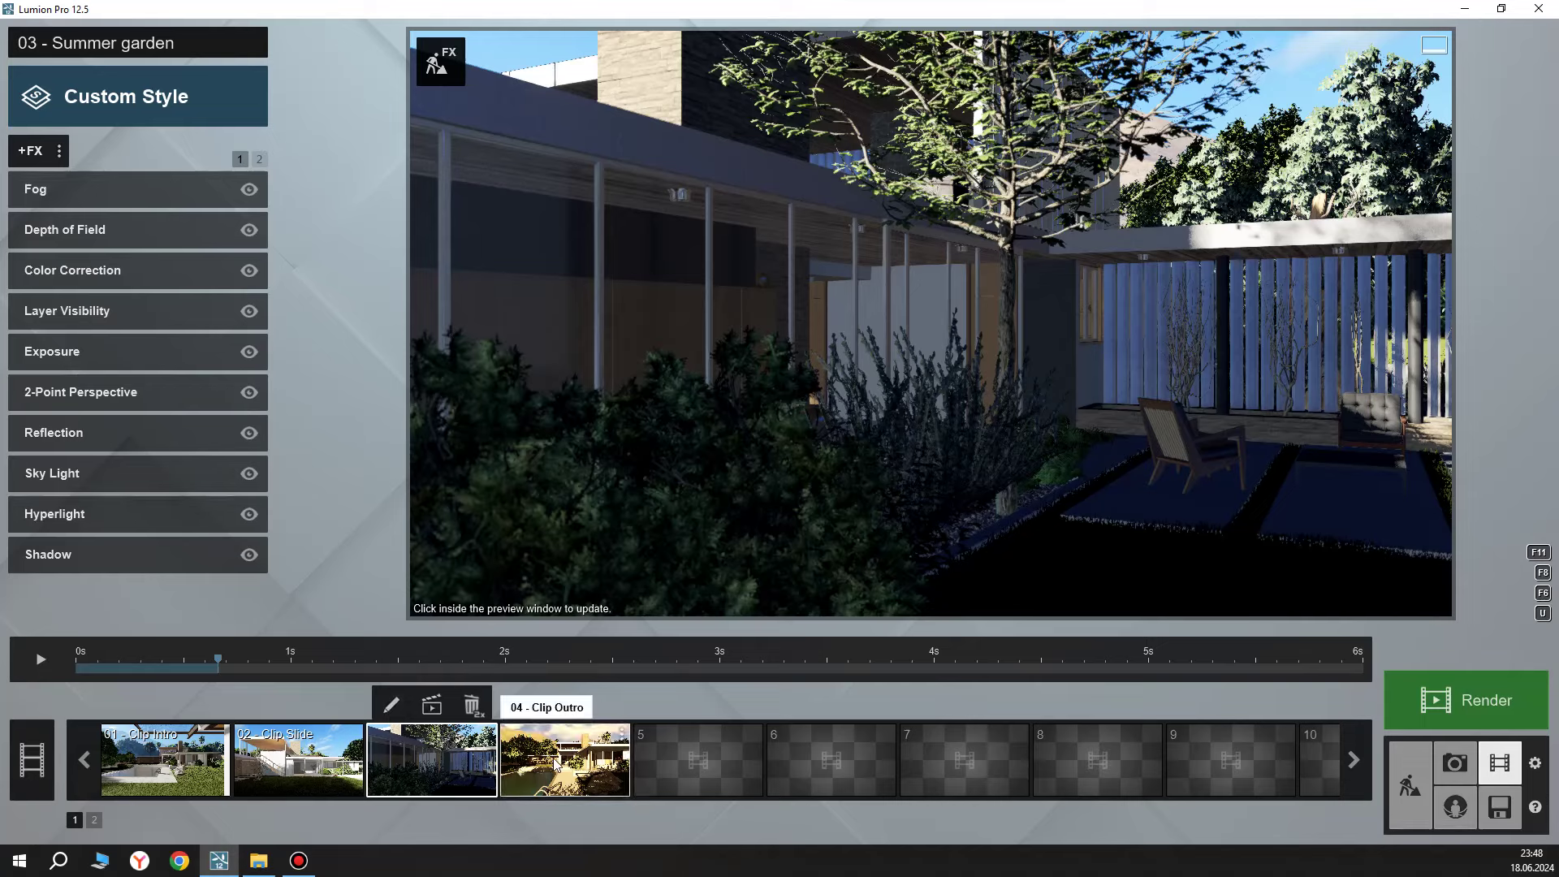
left_click(601, 747)
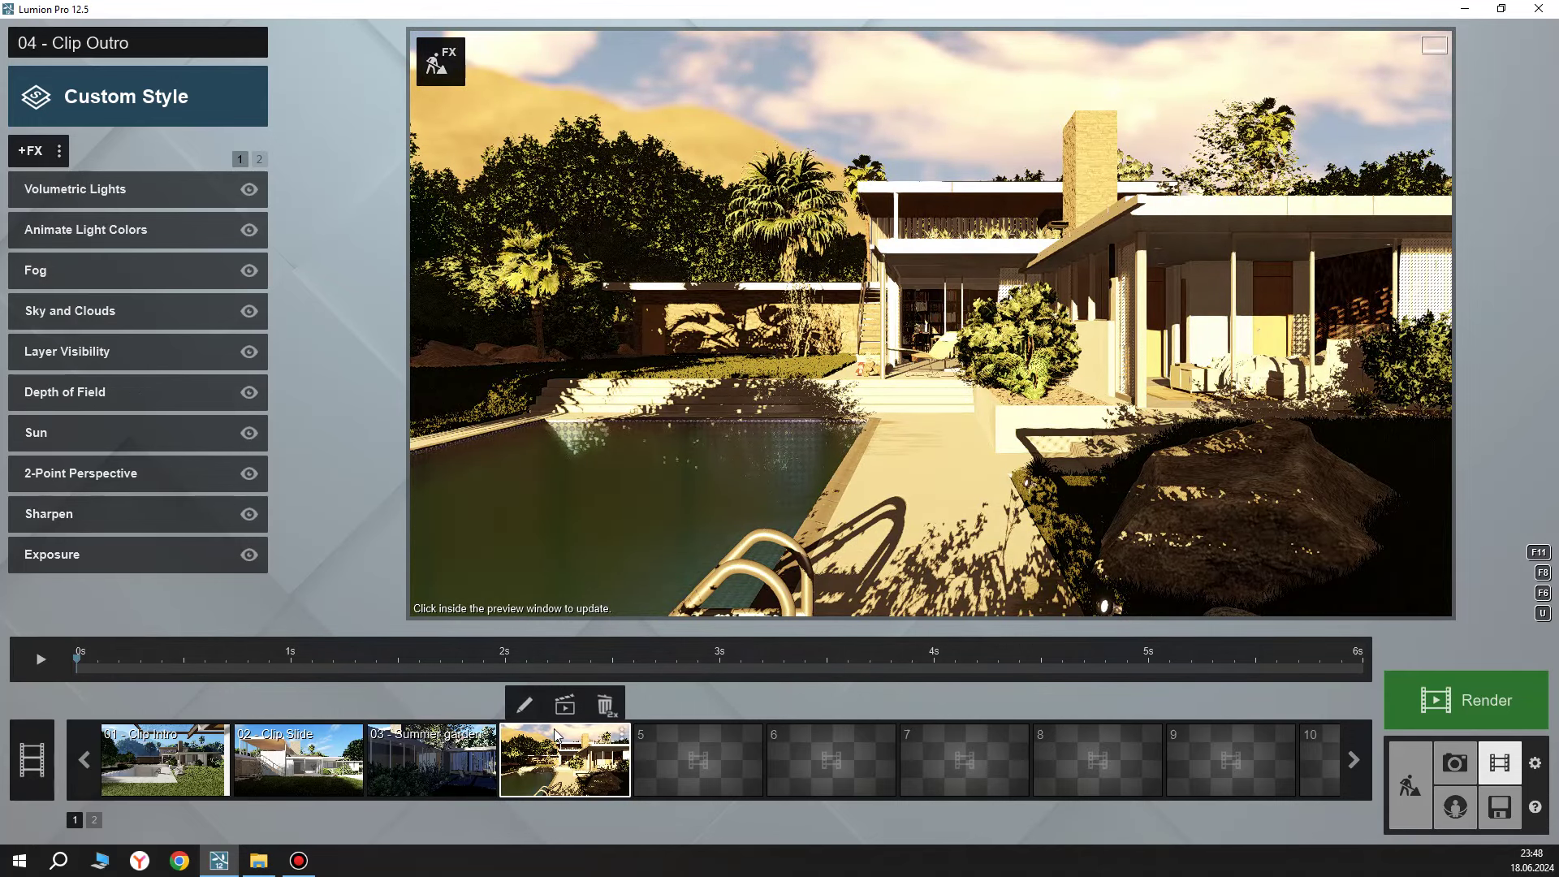
left_click(163, 760)
left_click(1465, 700)
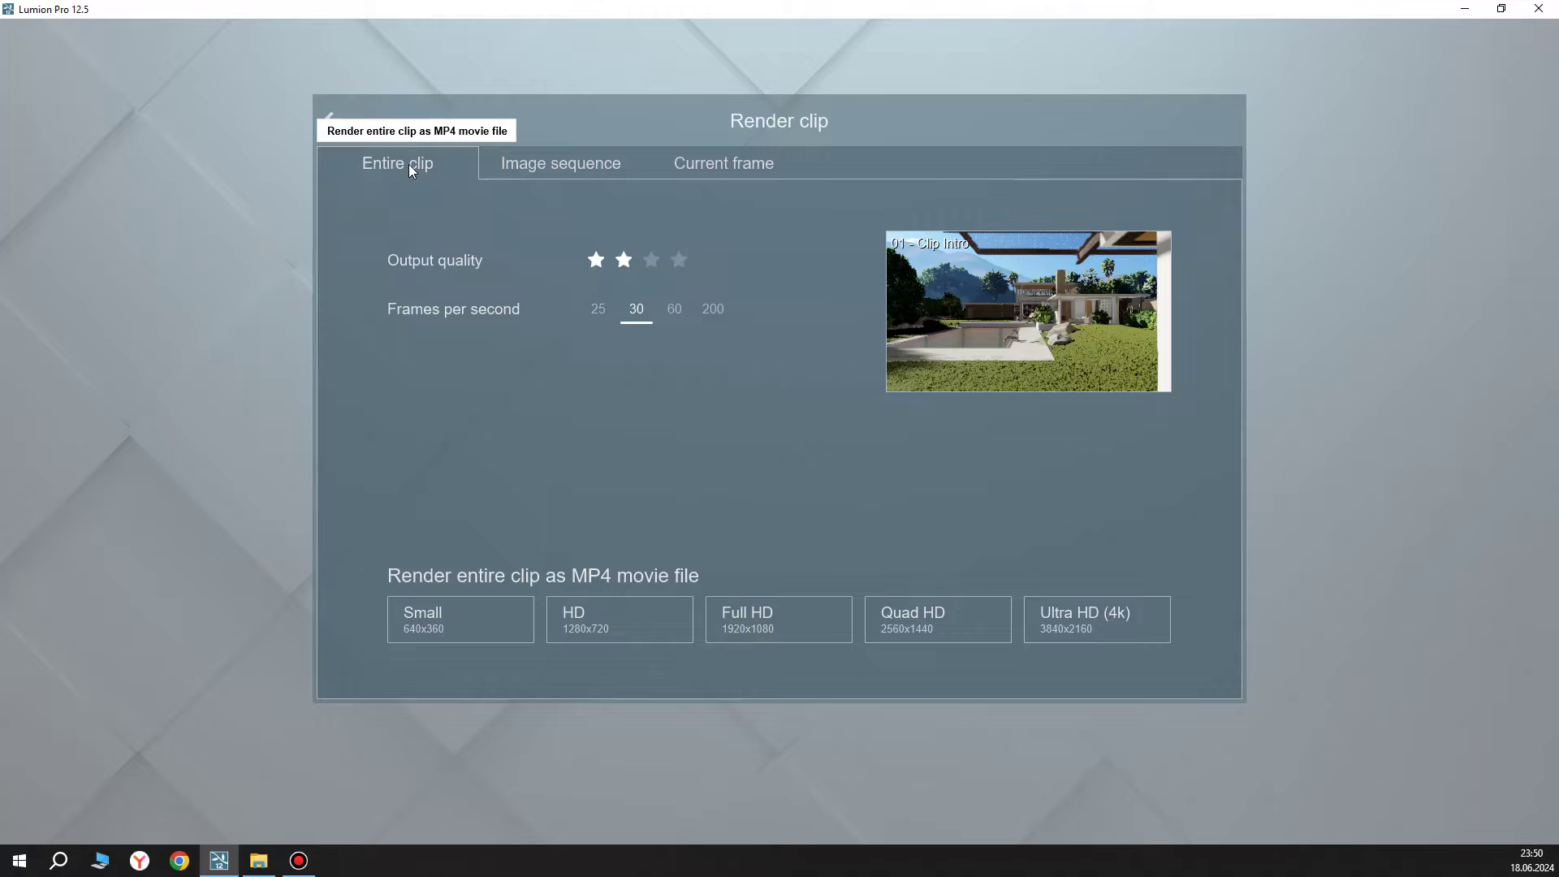
Switch the render to Image sequence with a custom frame range starting at 0 and ending at 90.
left_click(557, 164)
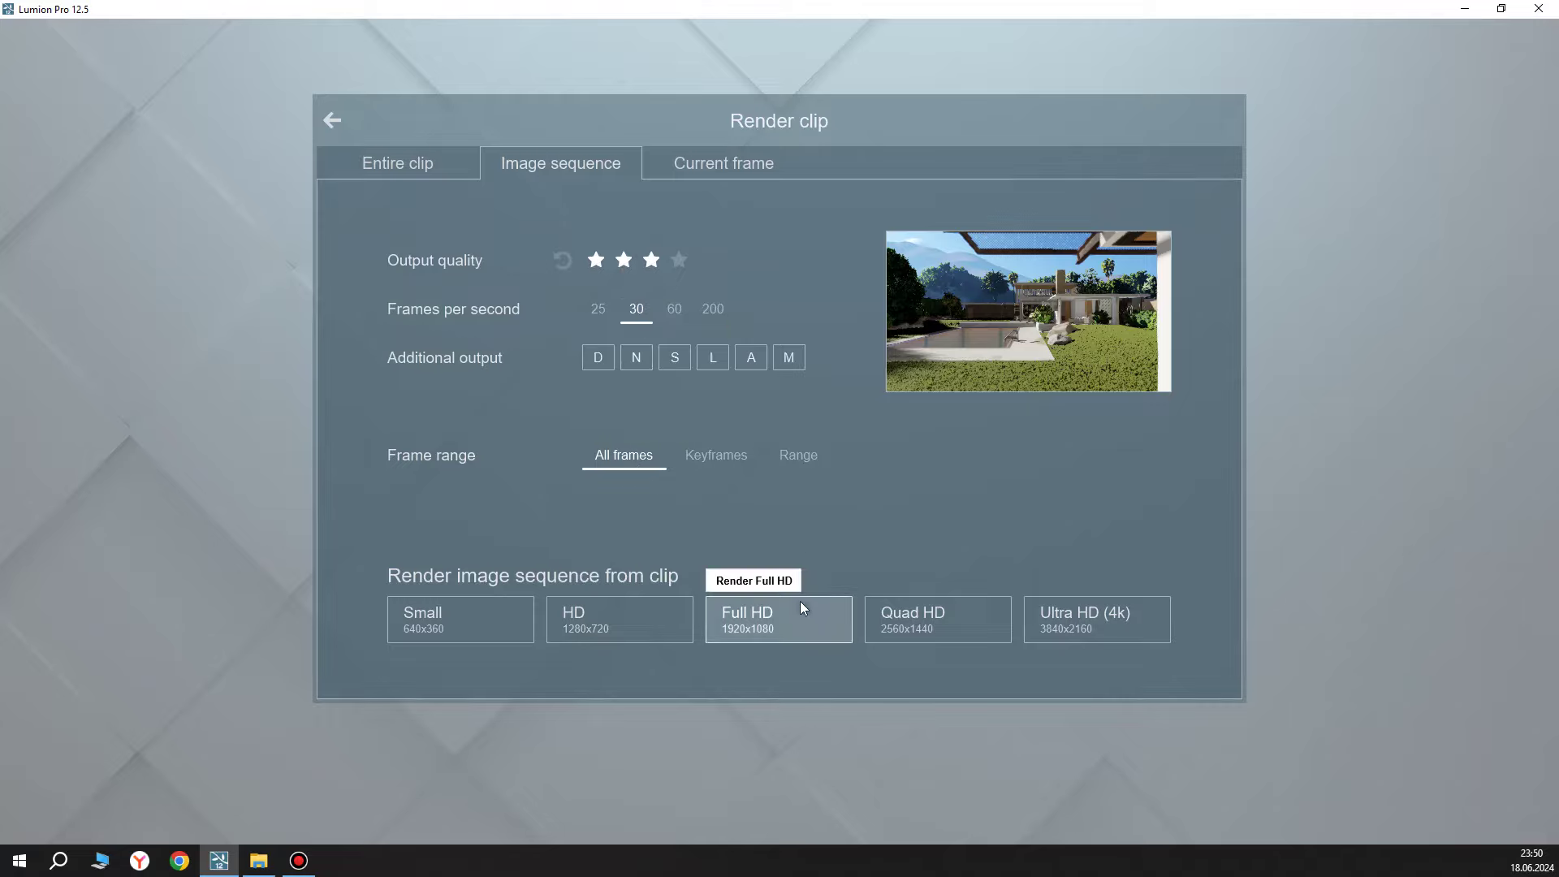
left_click(808, 458)
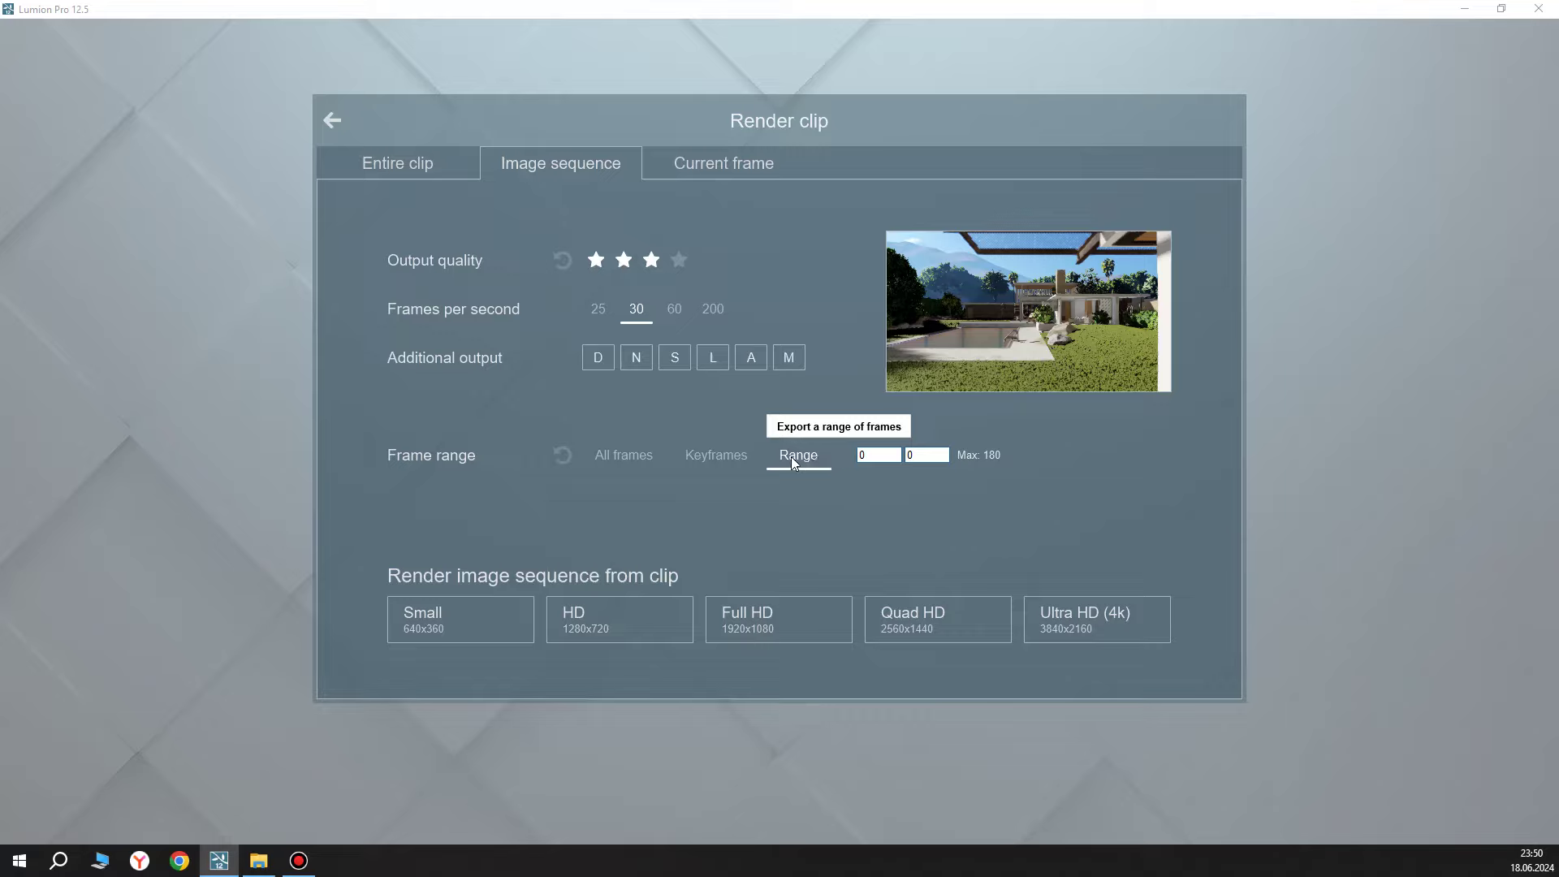
left_click(862, 456)
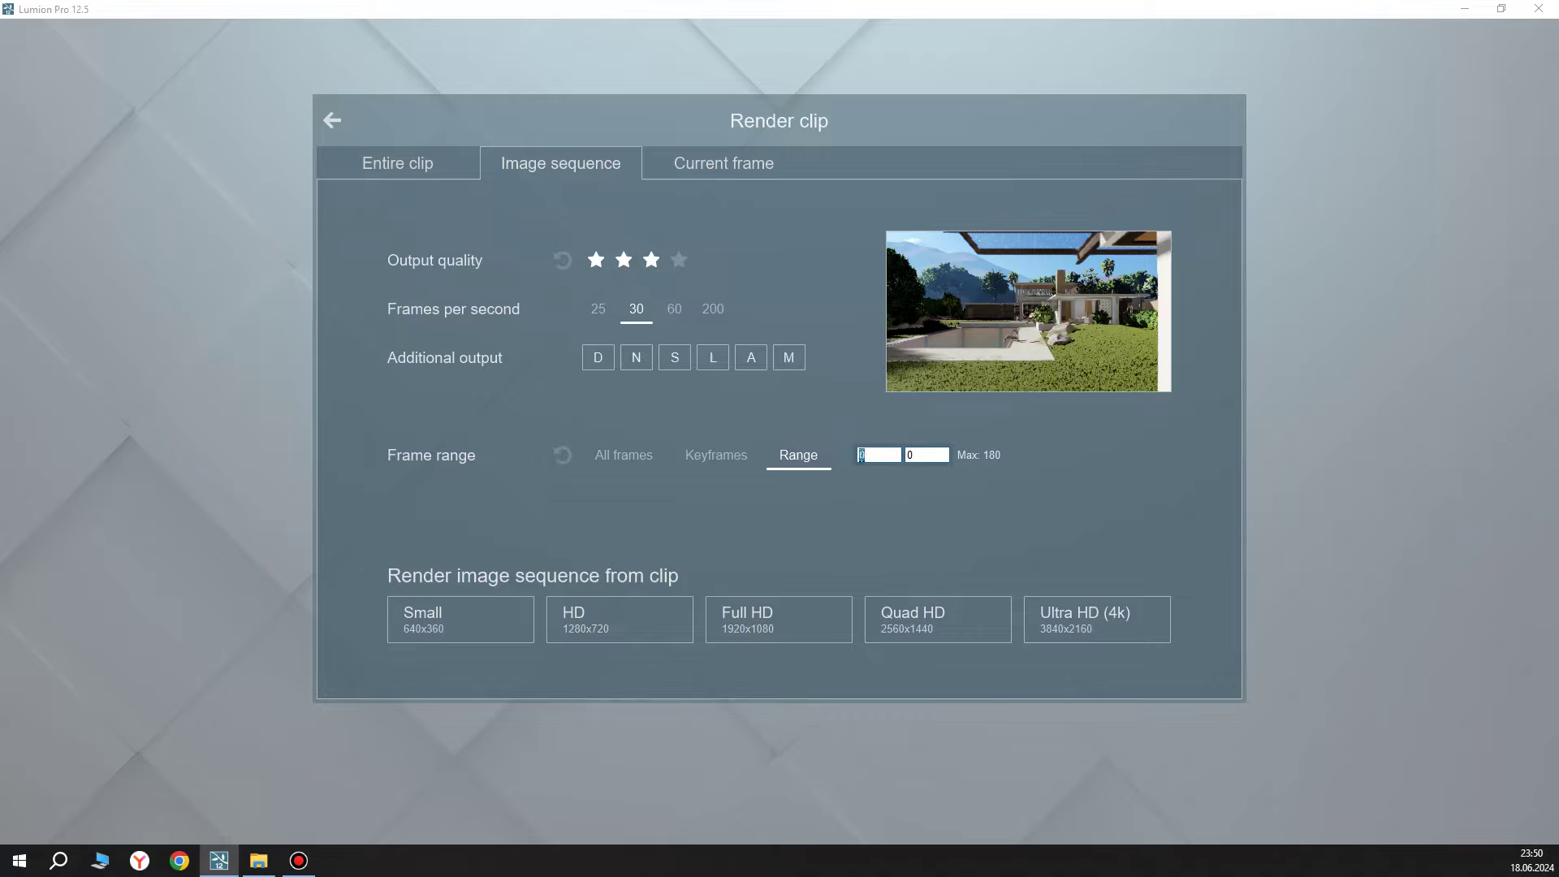
left_click(912, 456)
left_click(861, 456)
left_click(861, 455)
double_click(862, 455)
type("120")
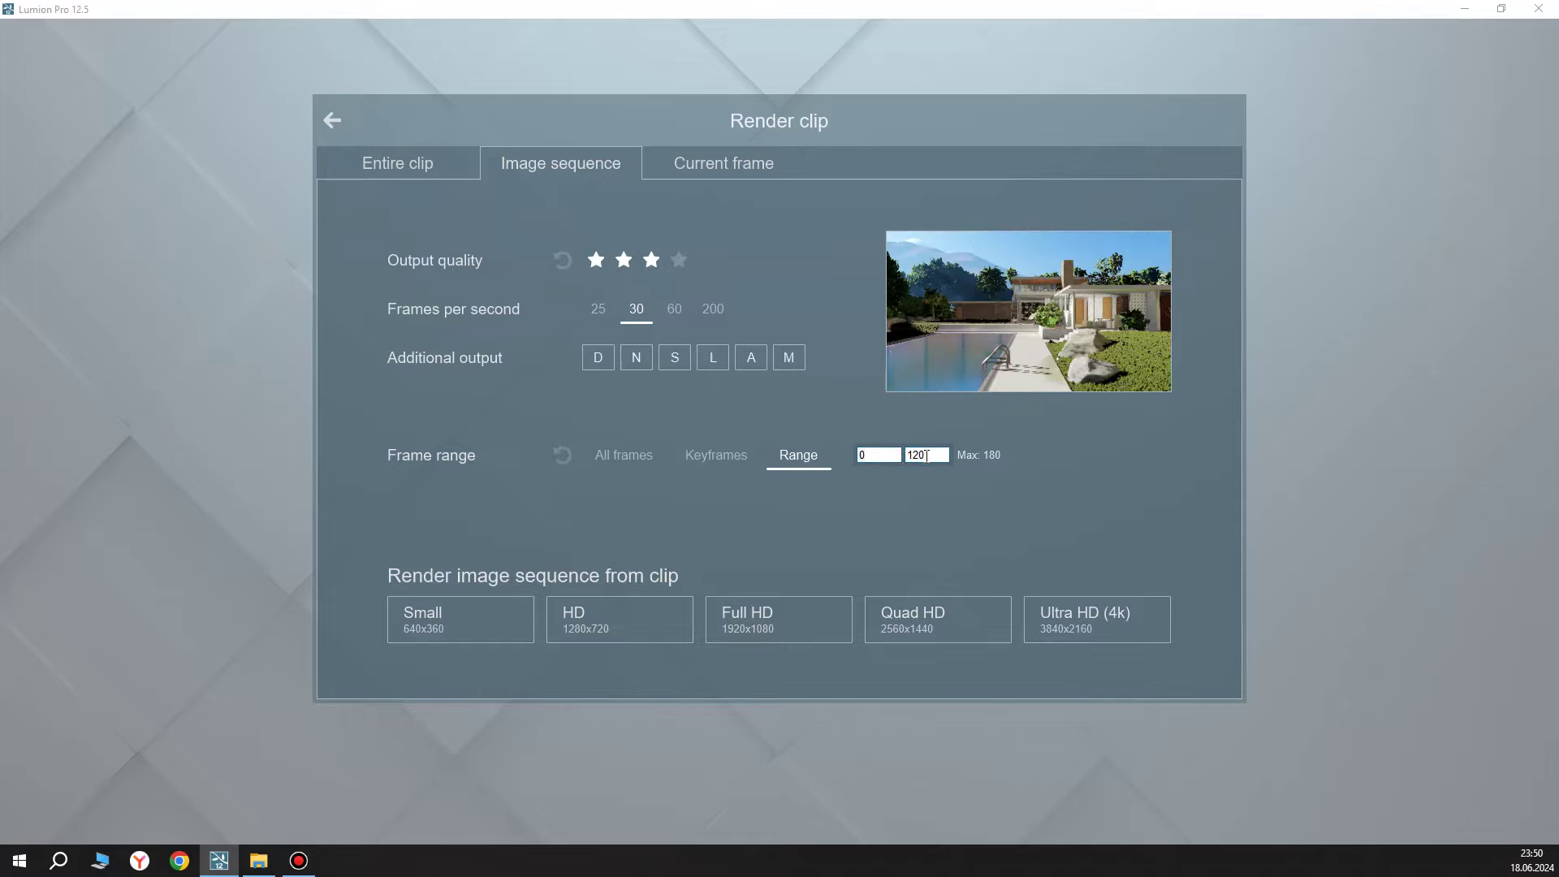
type("90")
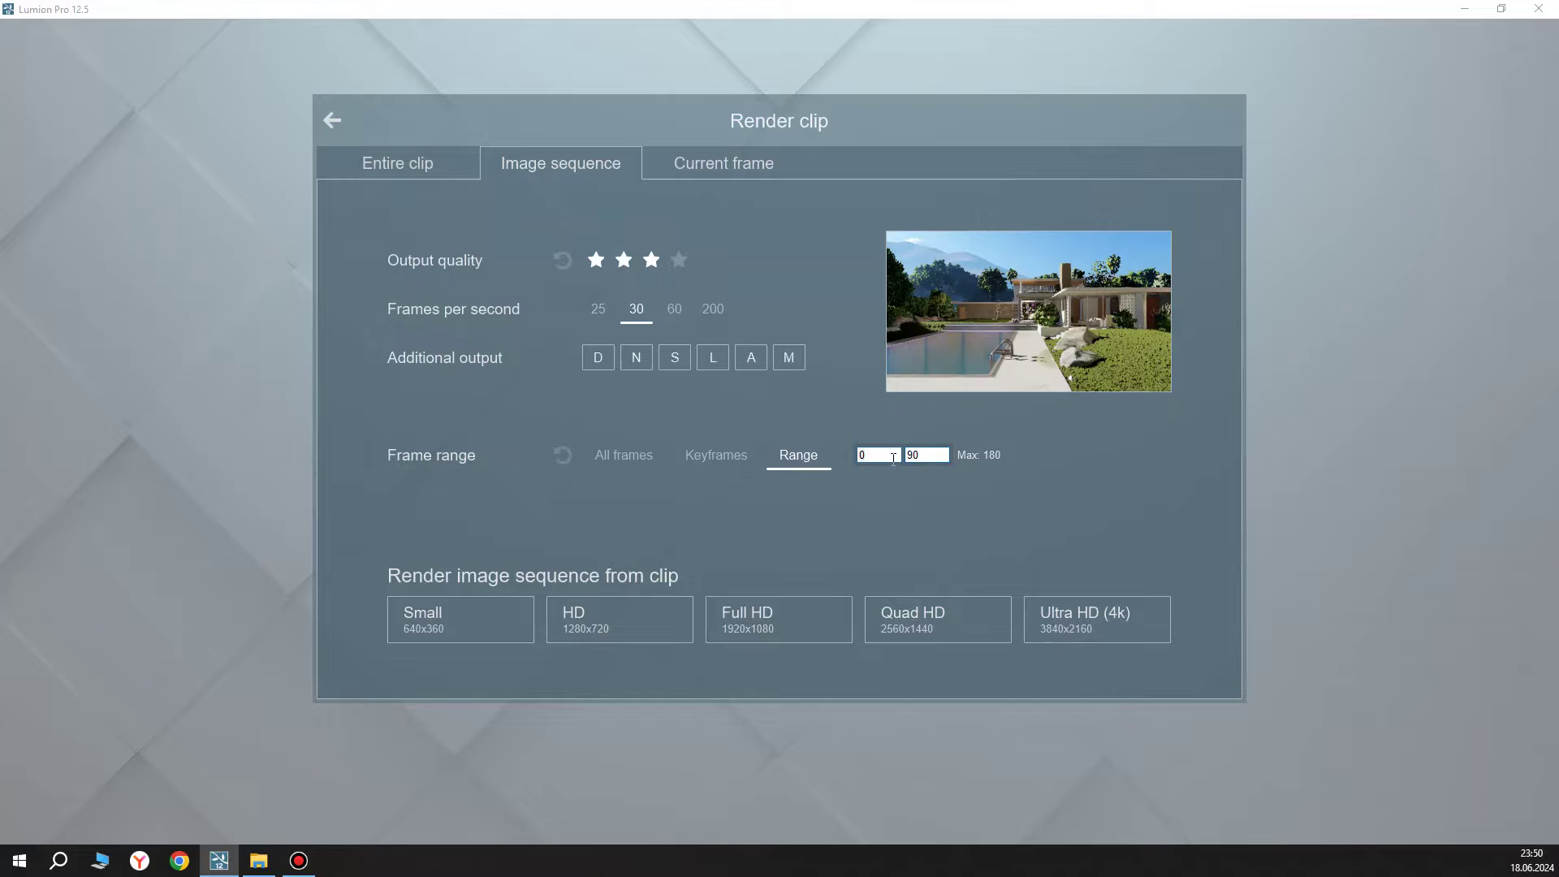
Render the frames at Full HD as JPG files named 01 into the desktop Render folder.
left_click(779, 621)
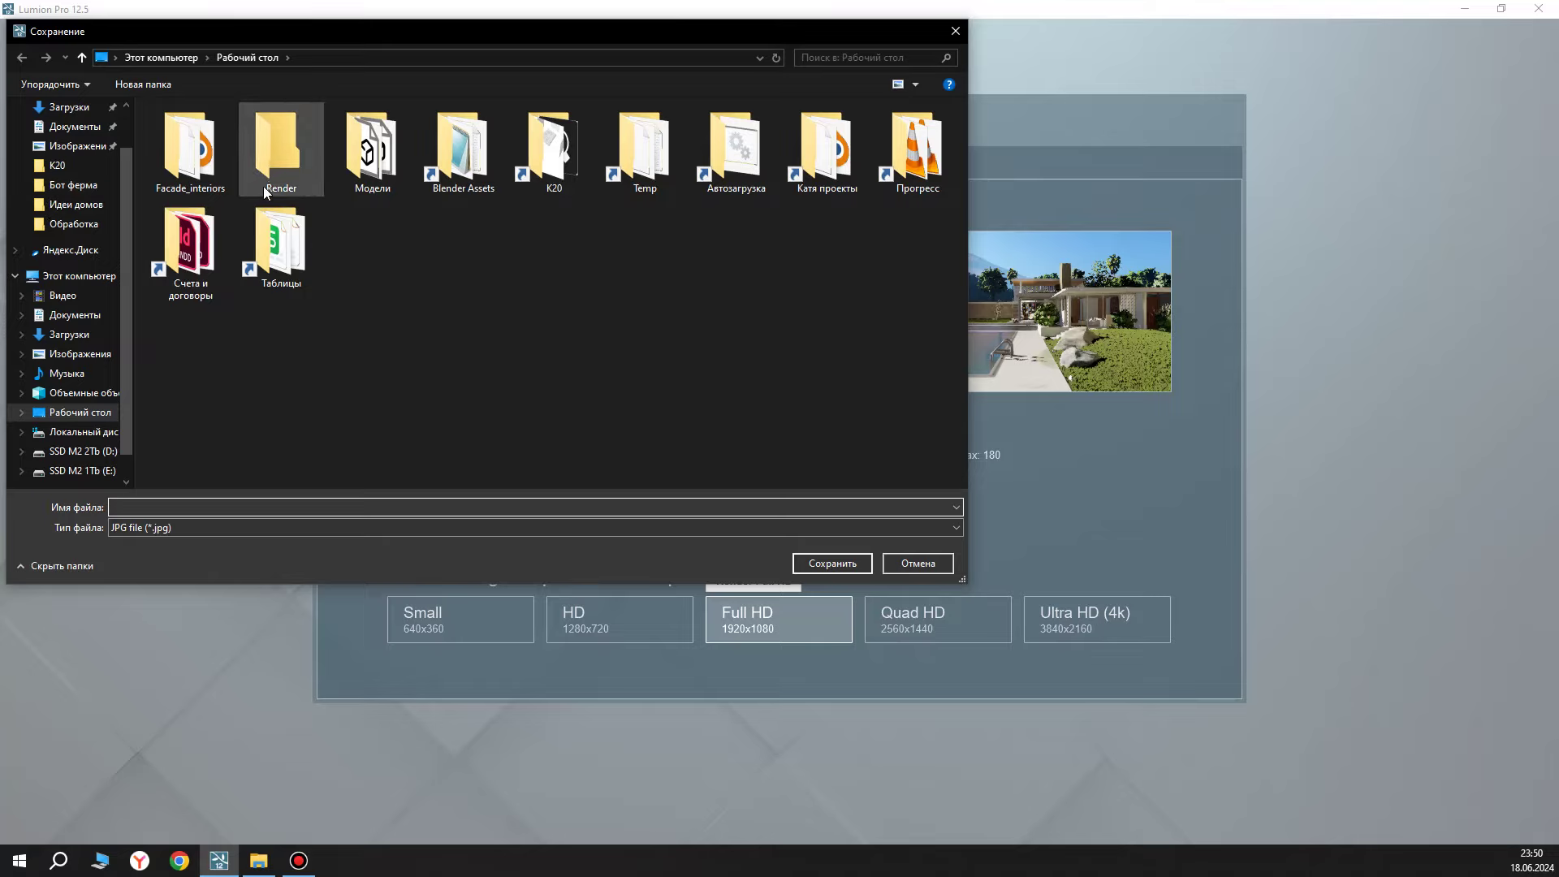
double_click(284, 143)
left_click(198, 506)
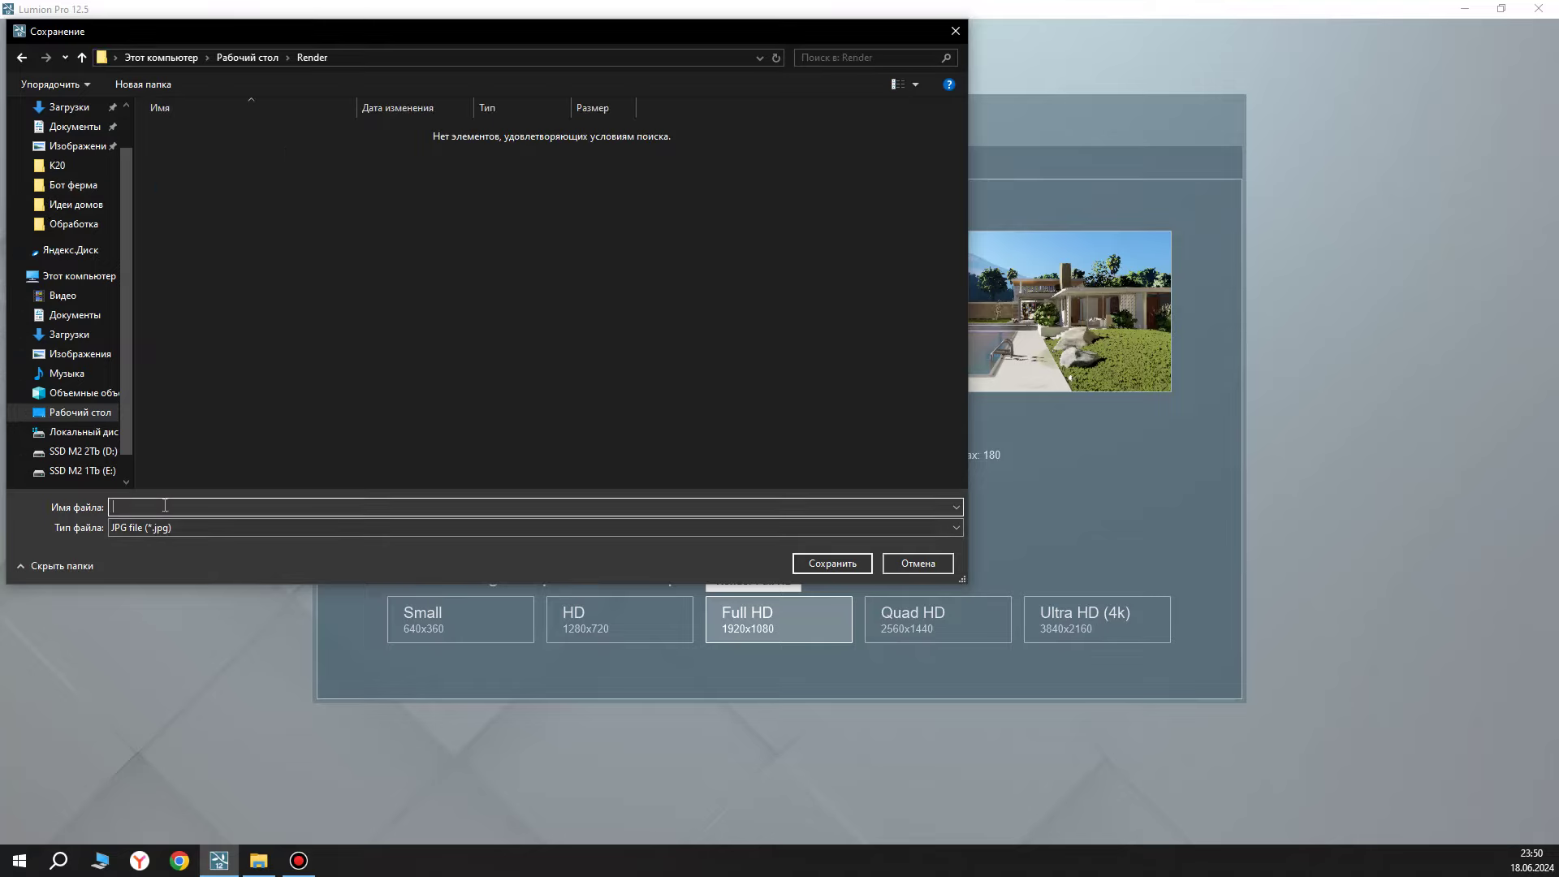
left_click_drag(561, 34, 682, 42)
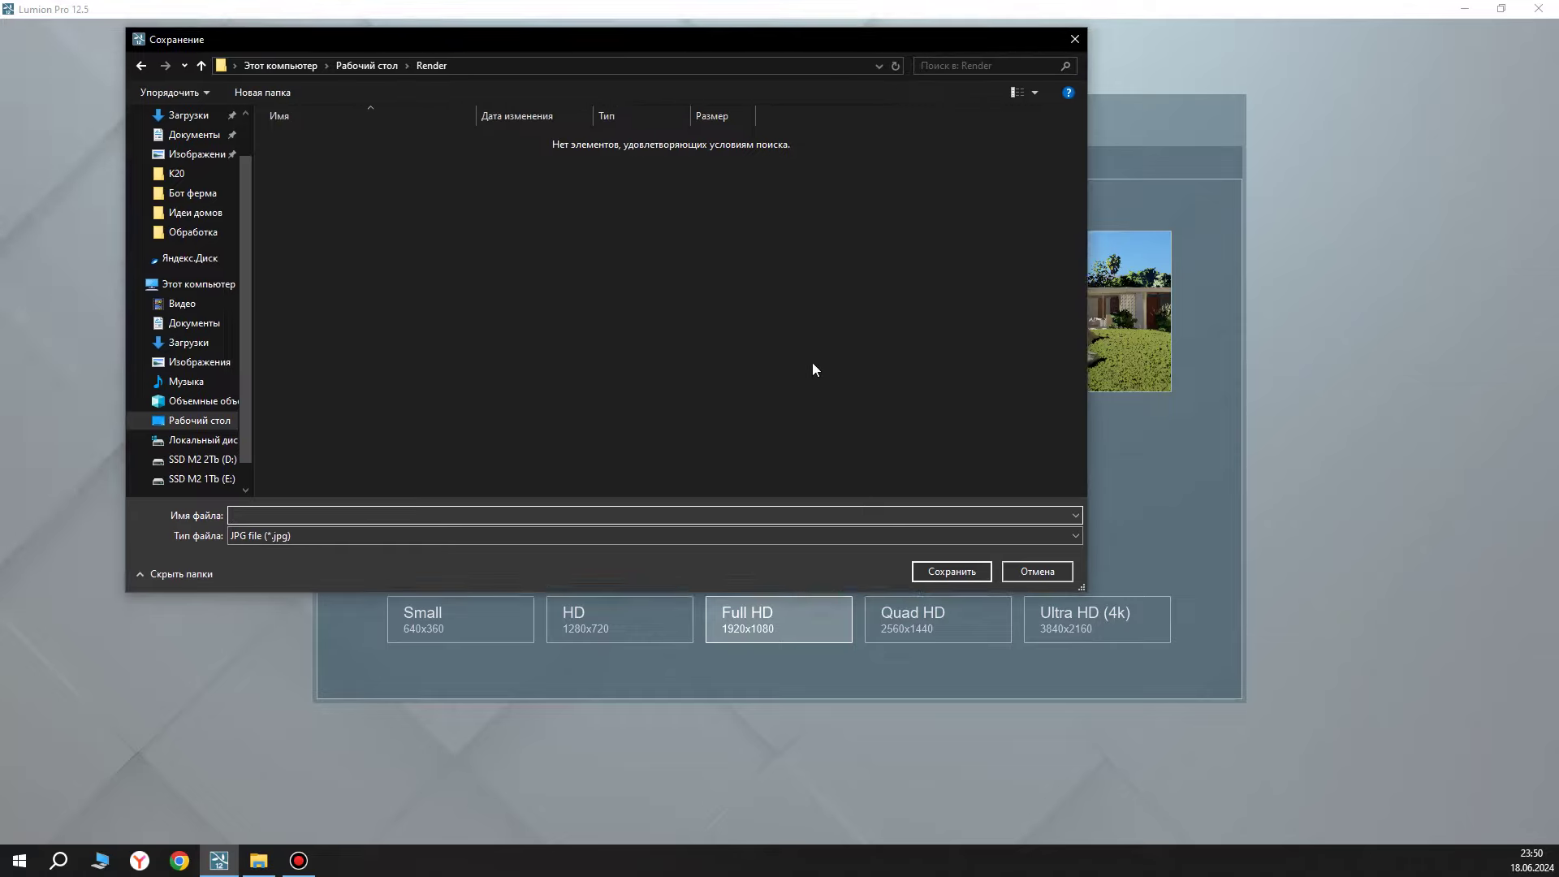
left_click(338, 541)
type("01")
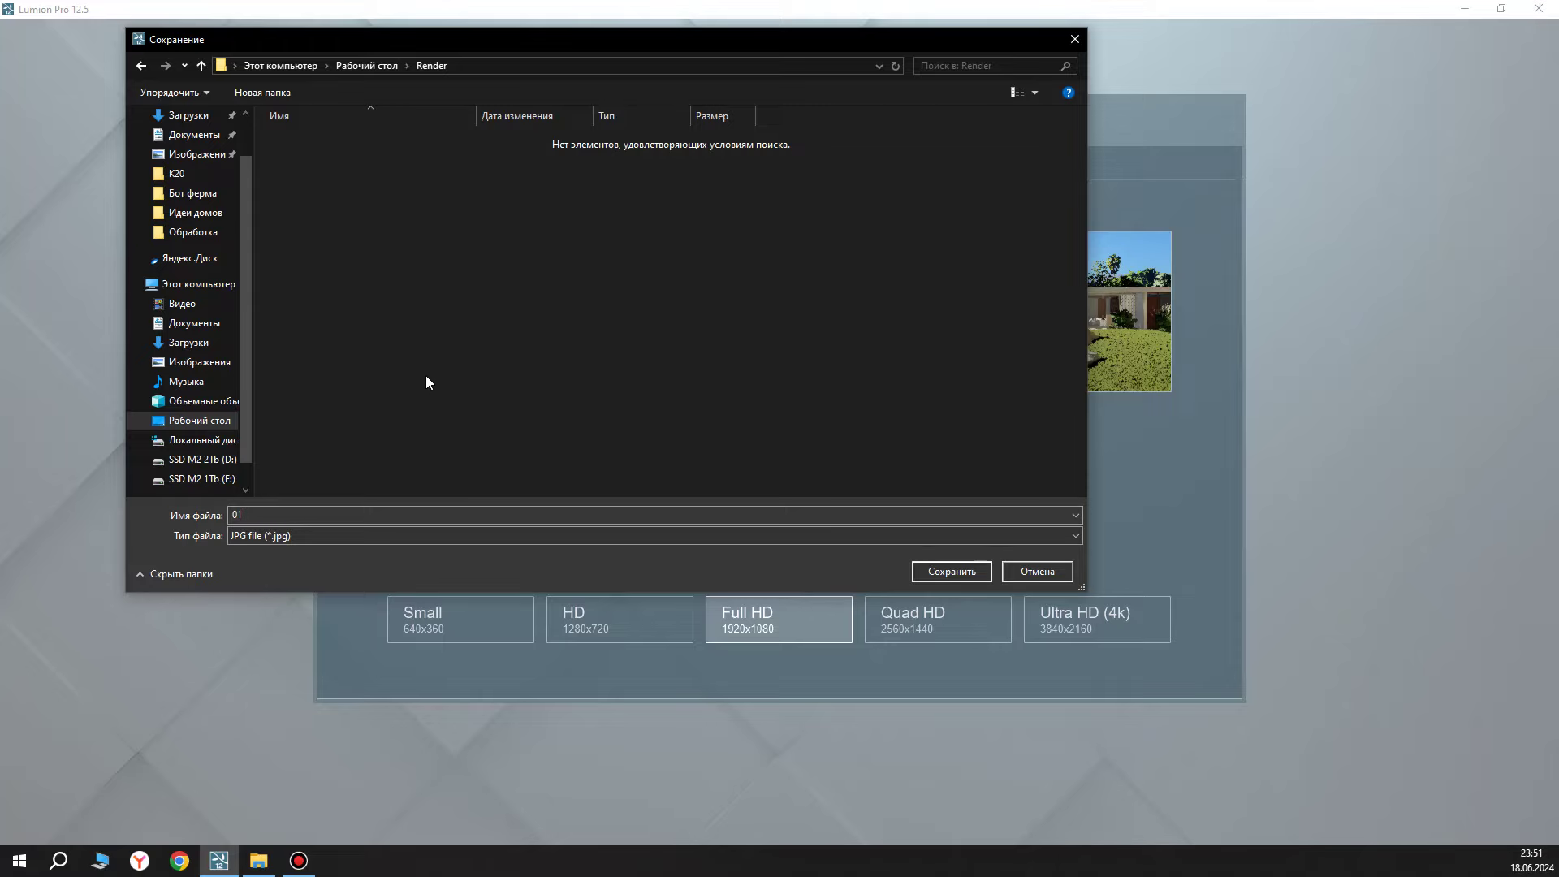
left_click(944, 574)
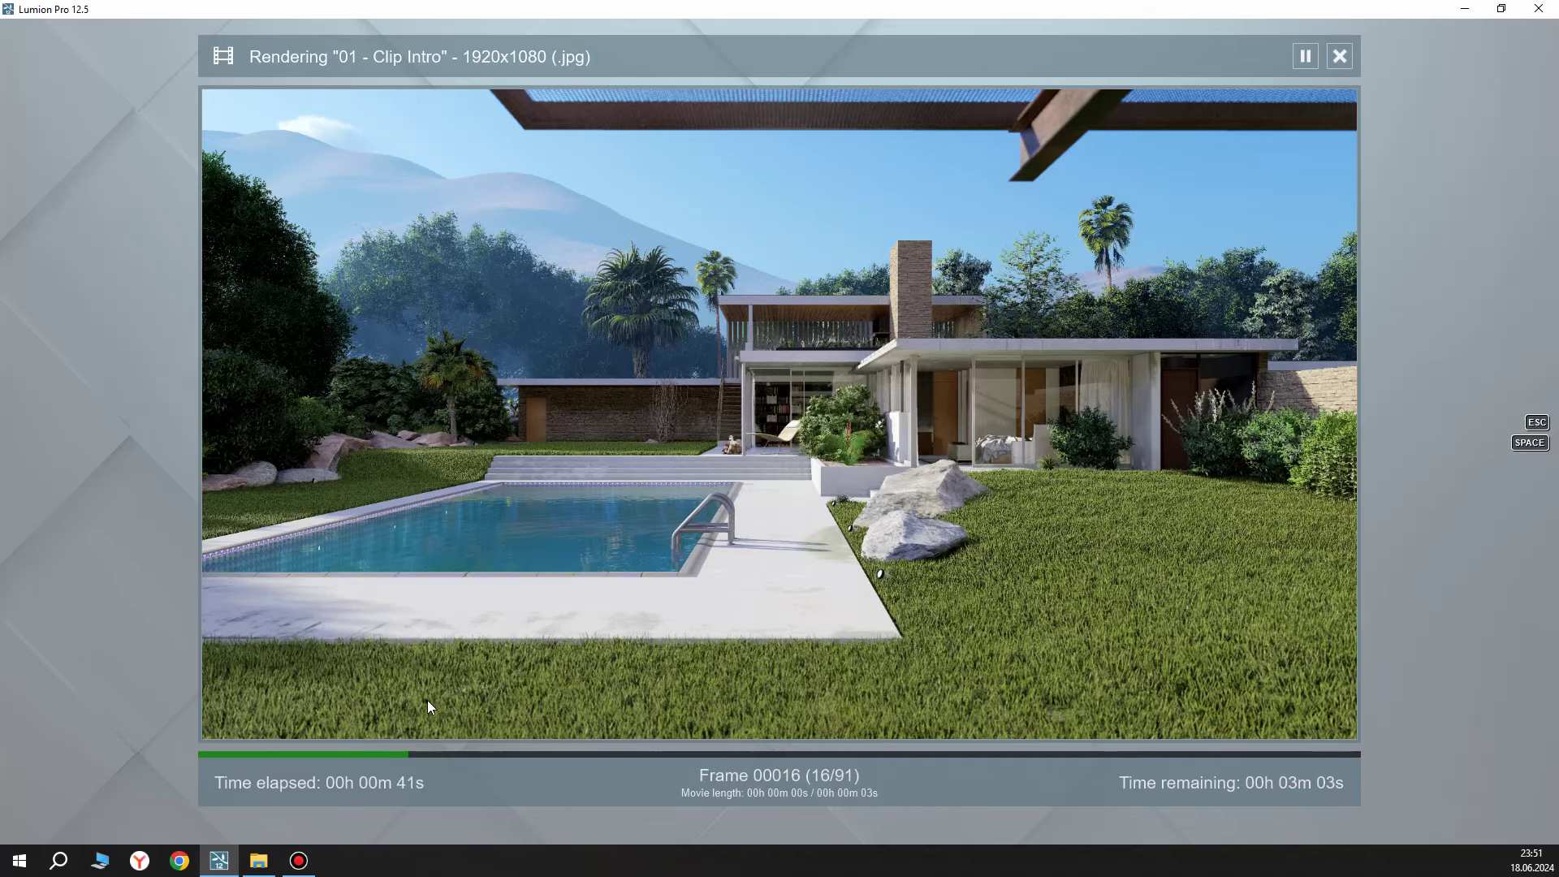
Open the Render folder and enlarge its view to large thumbnails.
left_click(264, 871)
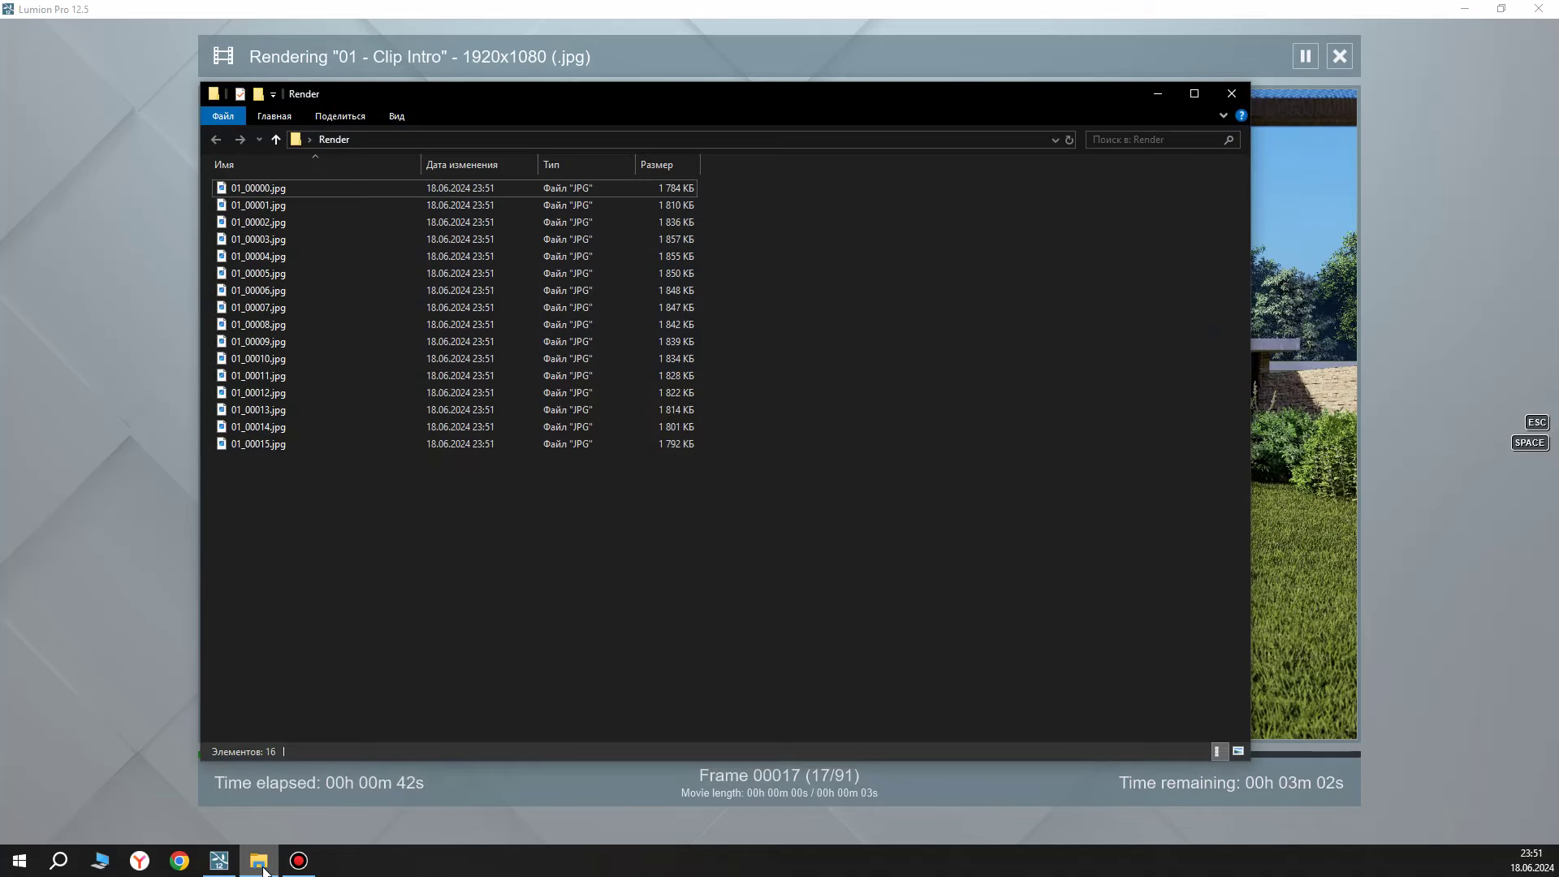
scroll(483, 388, "up", 1, "ctrl")
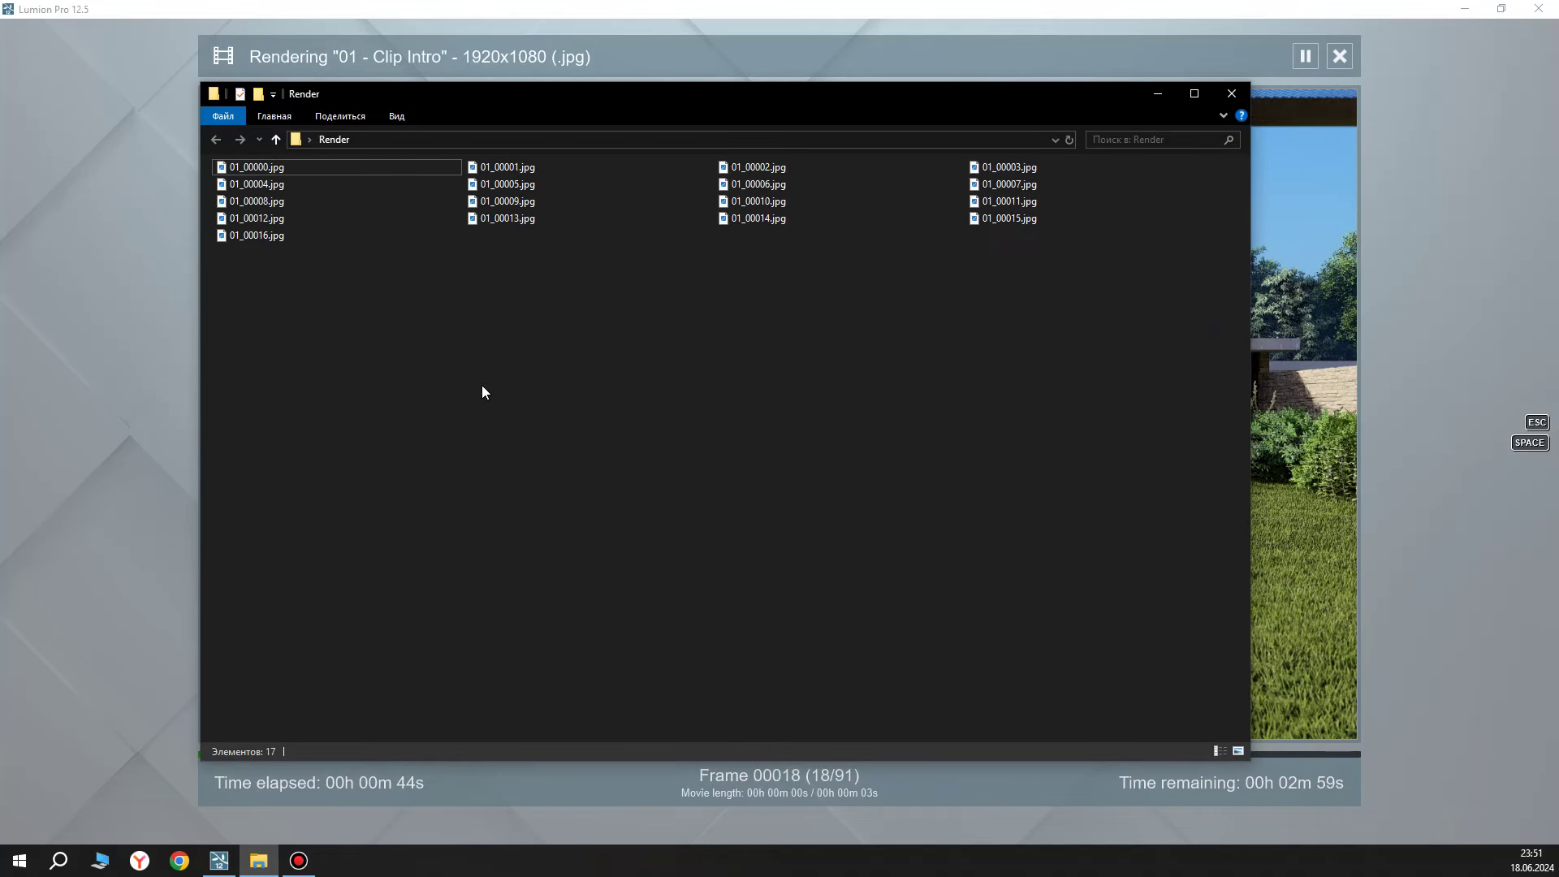
scroll(482, 387, "up", 1, "ctrl")
scroll(483, 387, "up", 1, "ctrl")
scroll(482, 388, "up", 1, "ctrl")
scroll(483, 387, "up", 1, "ctrl")
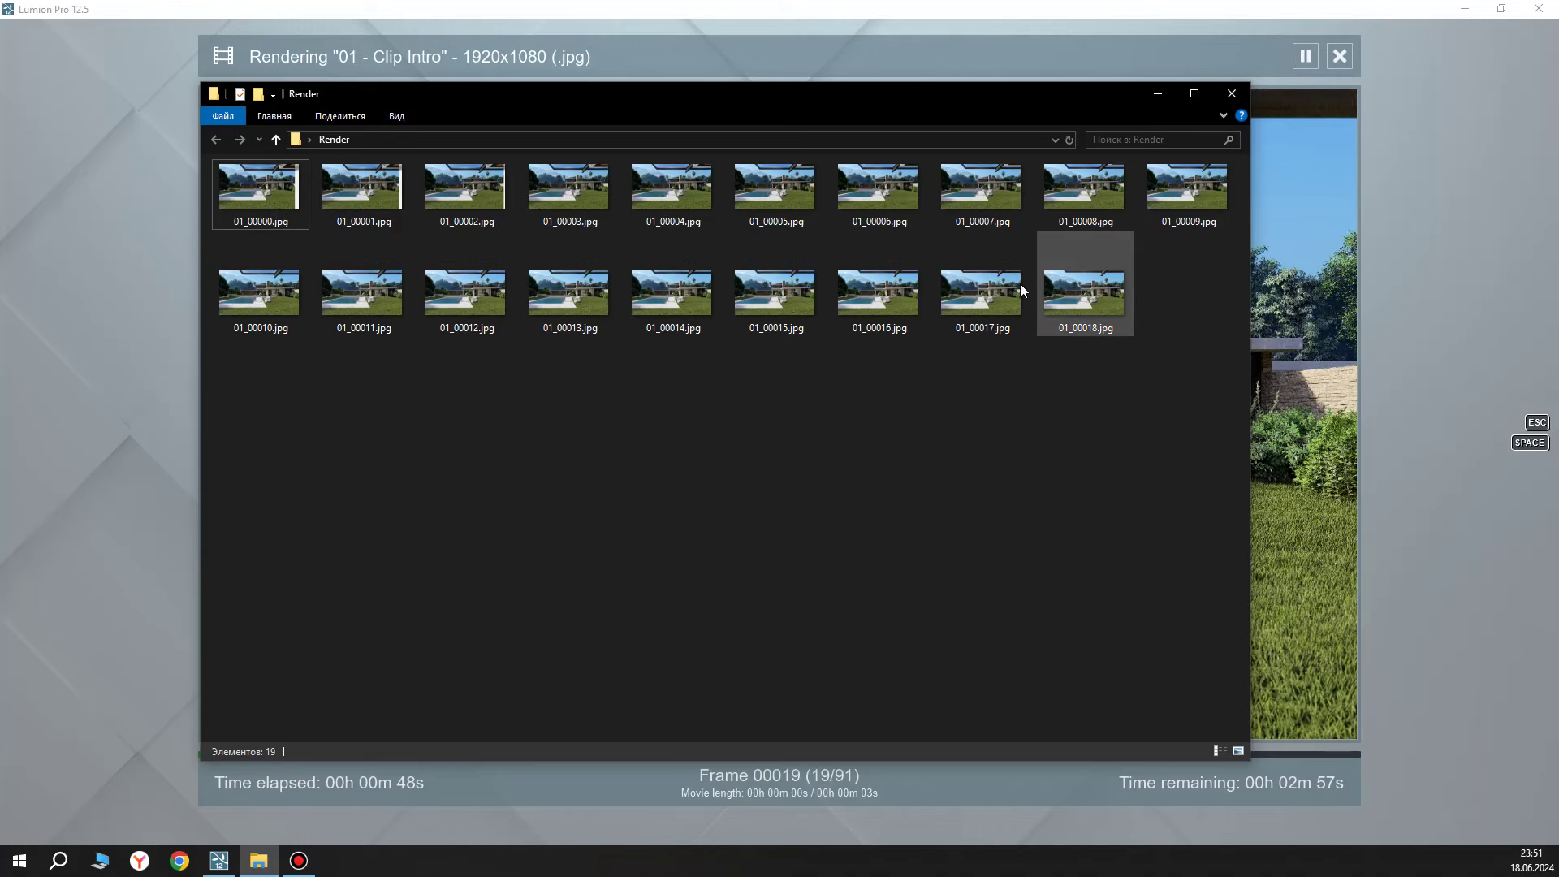
Inspect the rendered frames from 01_00001 onward, ending back on 01_00000.
left_click(260, 191)
left_click(361, 191)
left_click(426, 189)
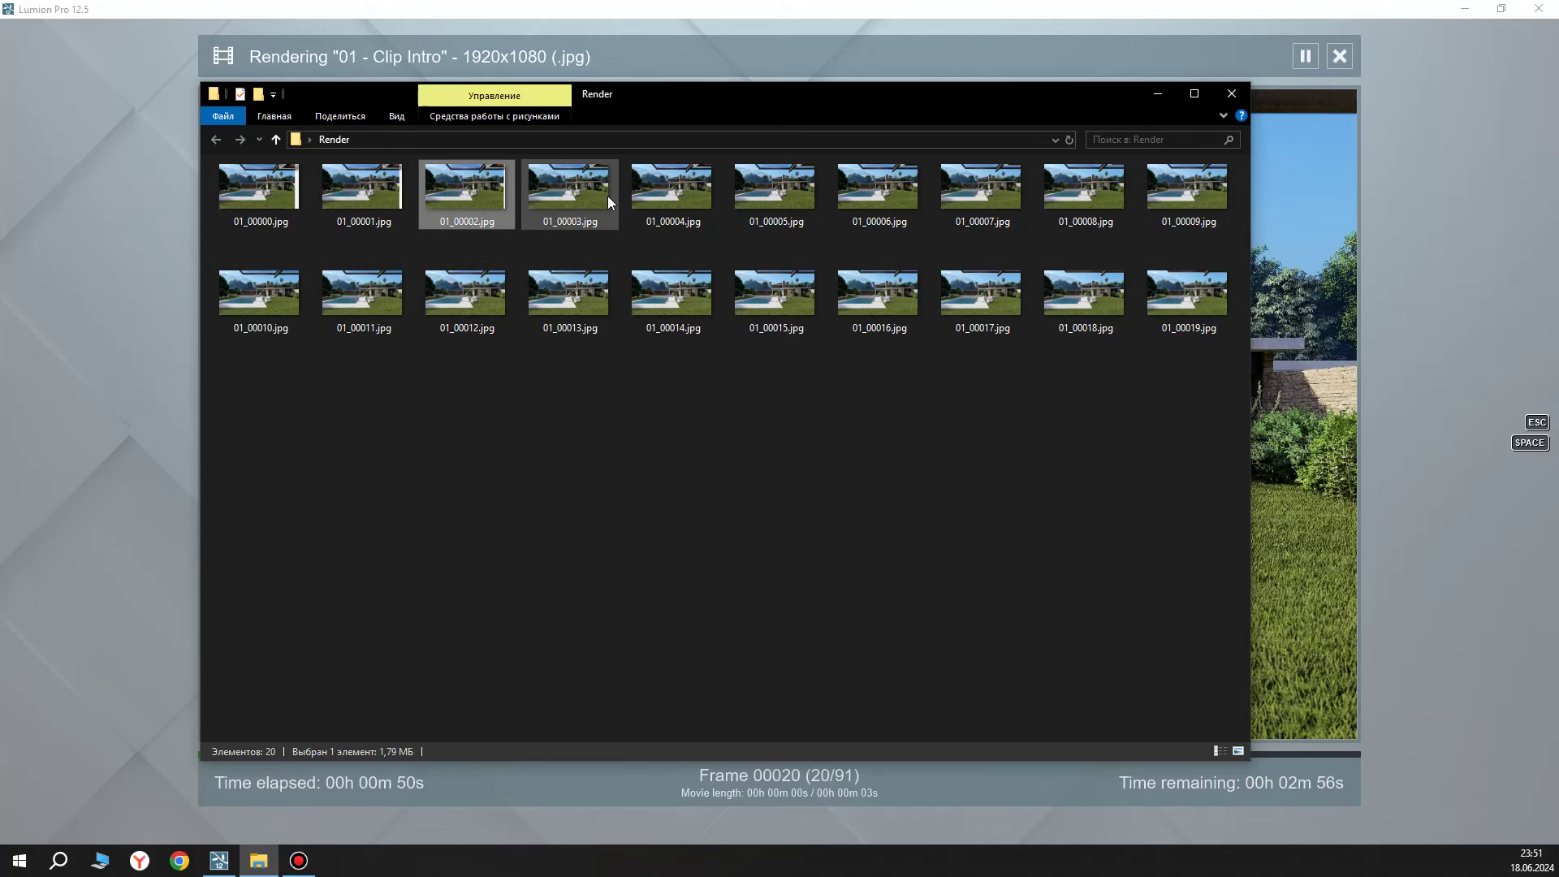
left_click(608, 196)
left_click(703, 199)
left_click(786, 195)
left_click(885, 198)
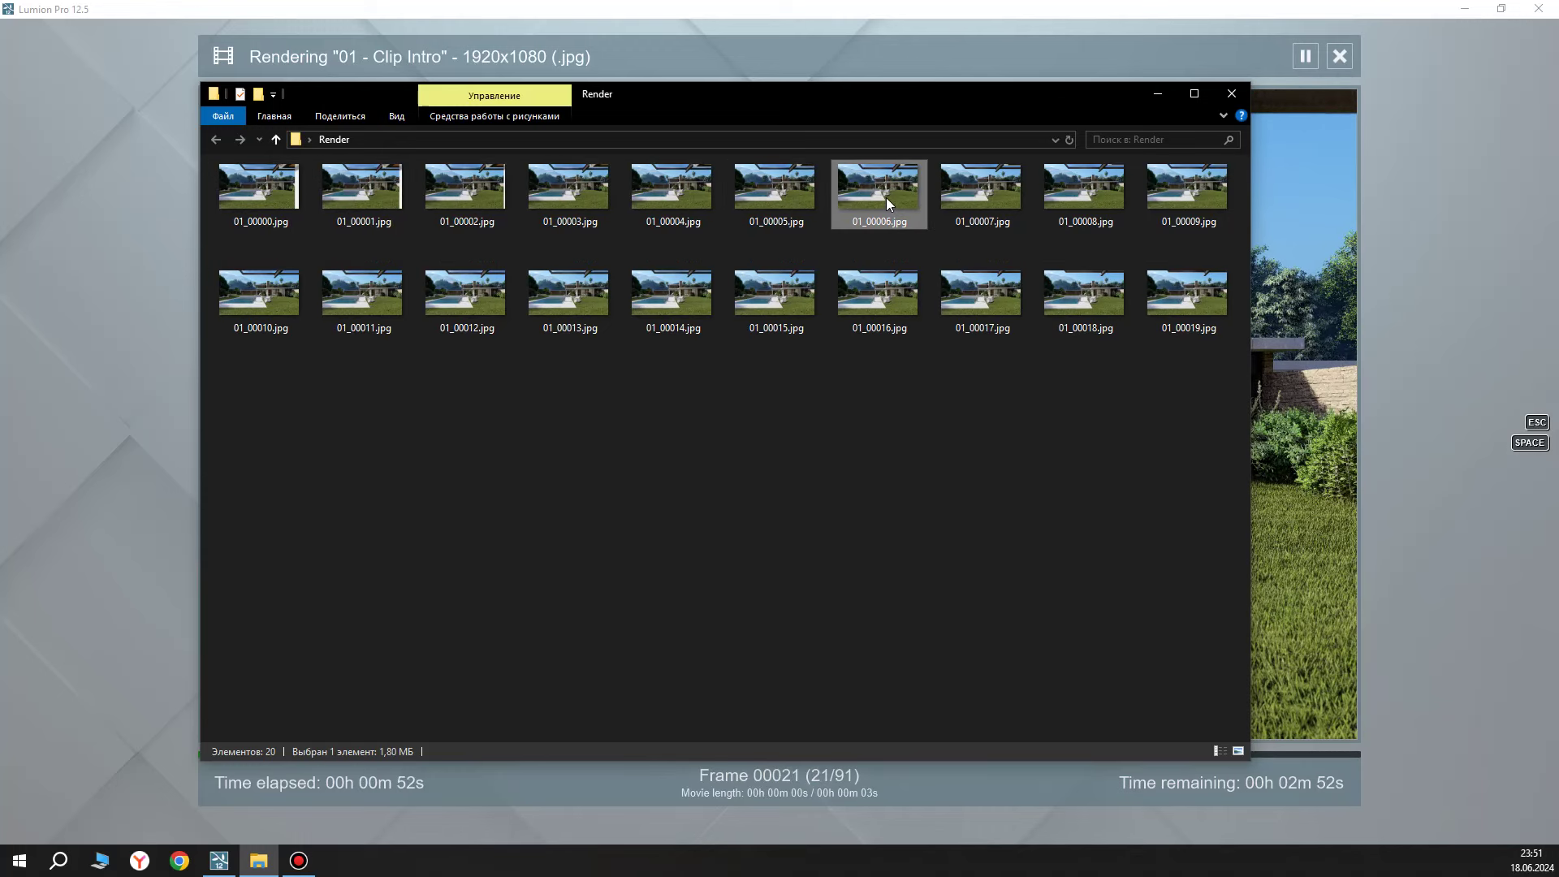
left_click(248, 207)
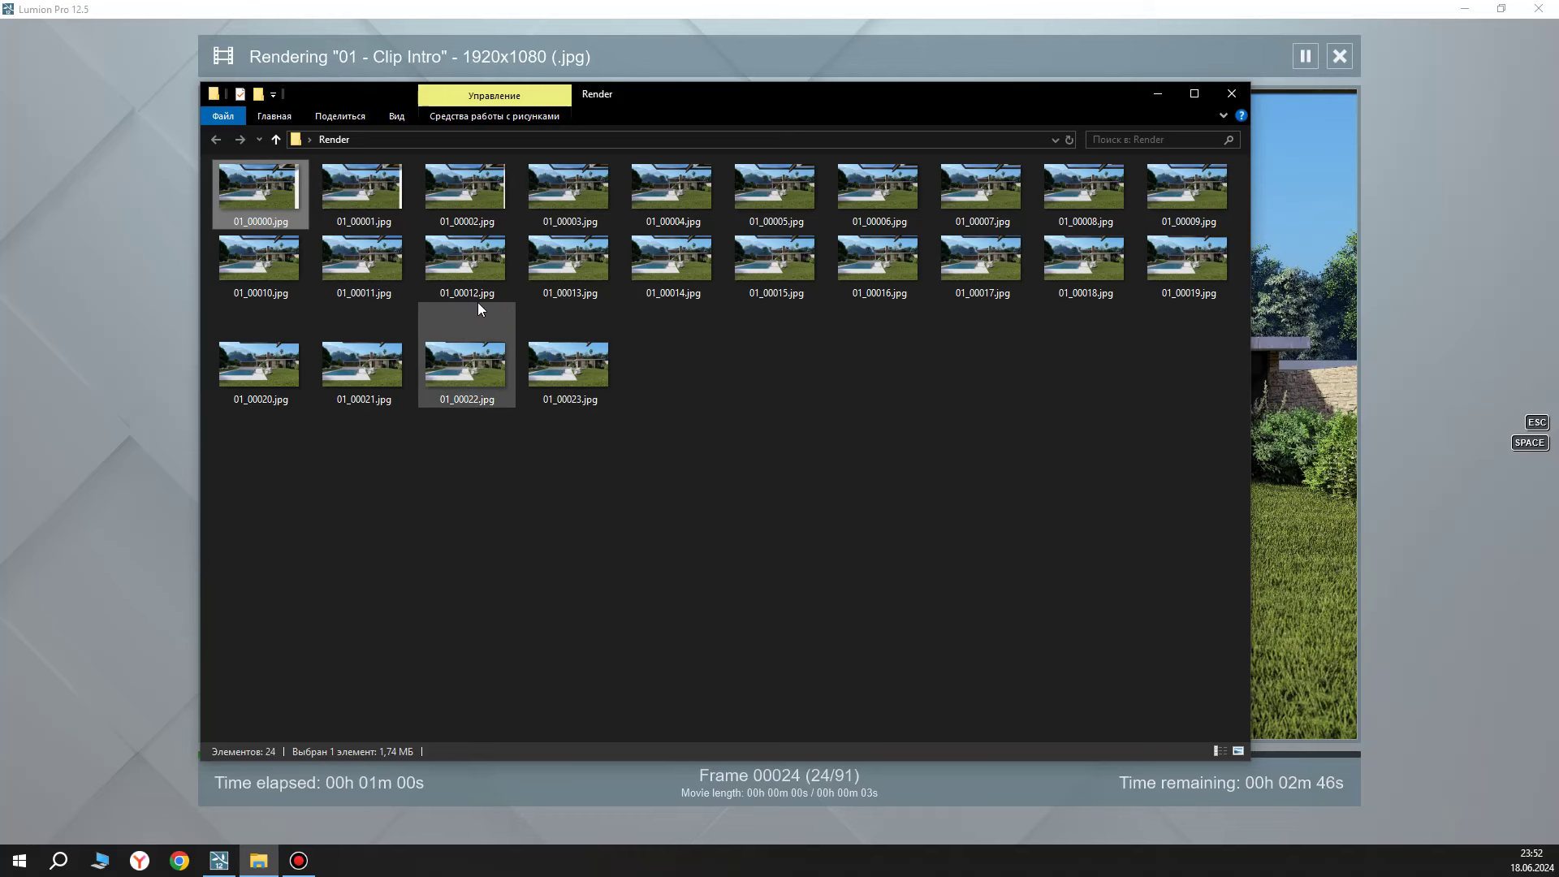
View frame 01_00023.jpg in Photos, stepping back two frames and forward one.
double_click(570, 374)
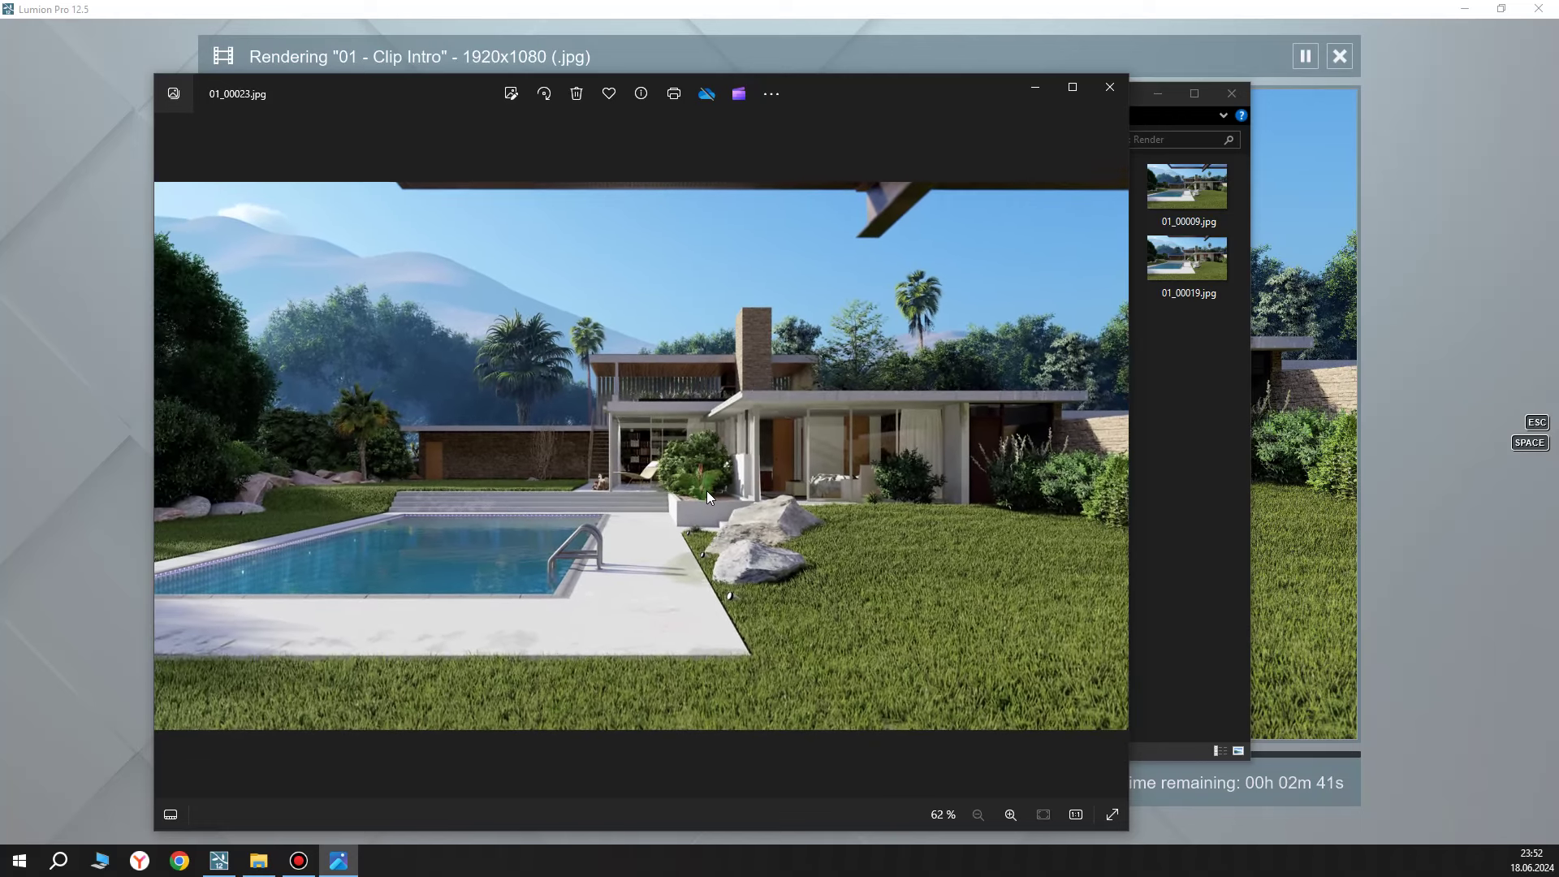
key("Left")
key("Left")
key("Left")
key("Left")
key("Left")
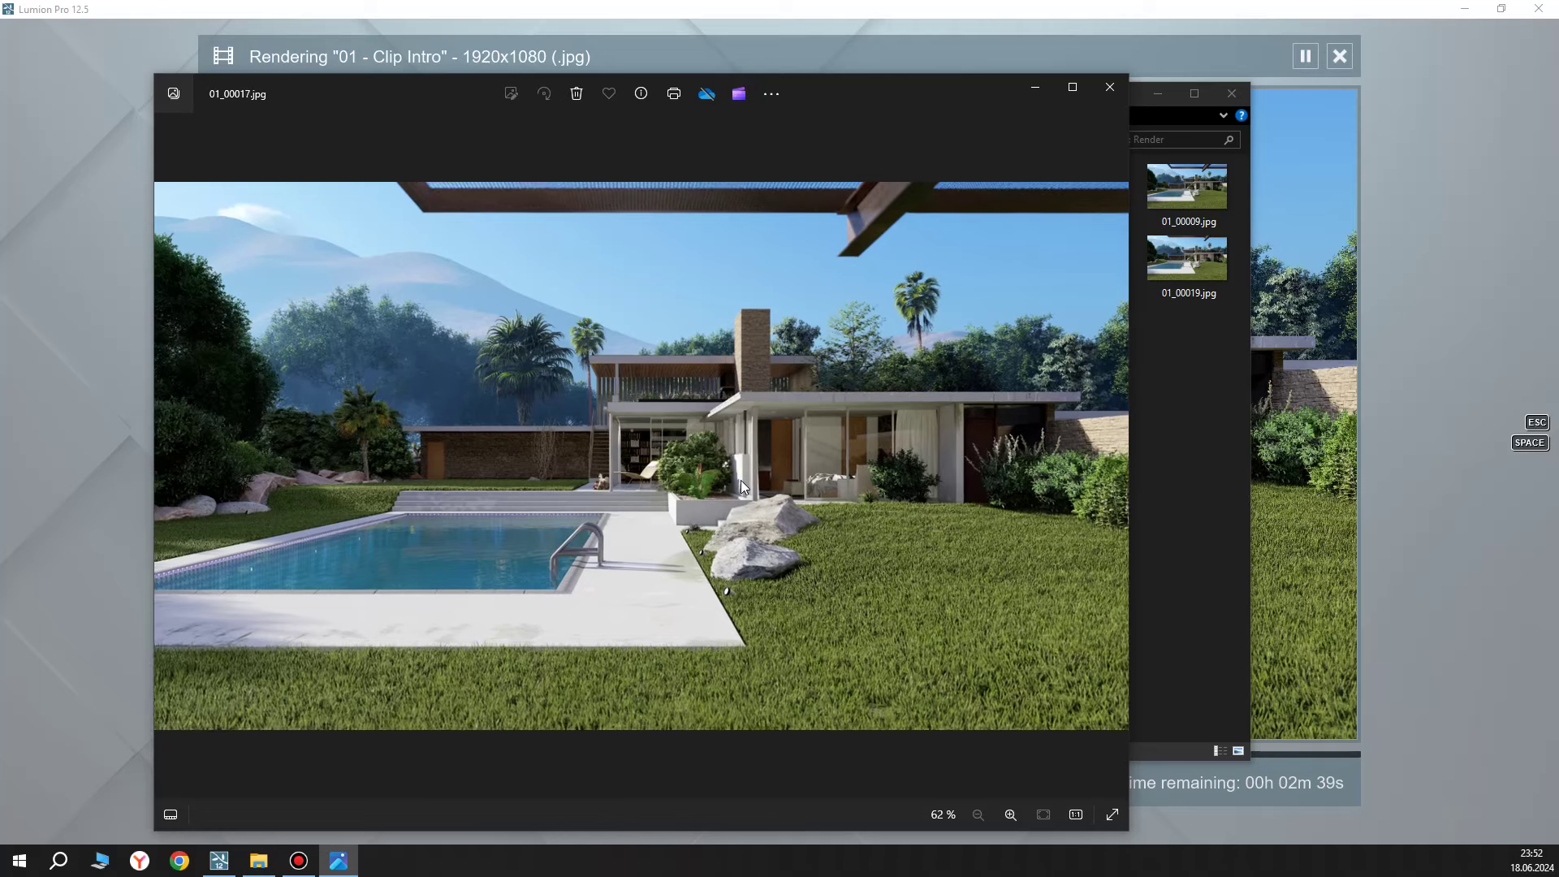
key("Left")
key("Left")
key("Right")
key("Right")
key("Right")
key("Right")
key("Right")
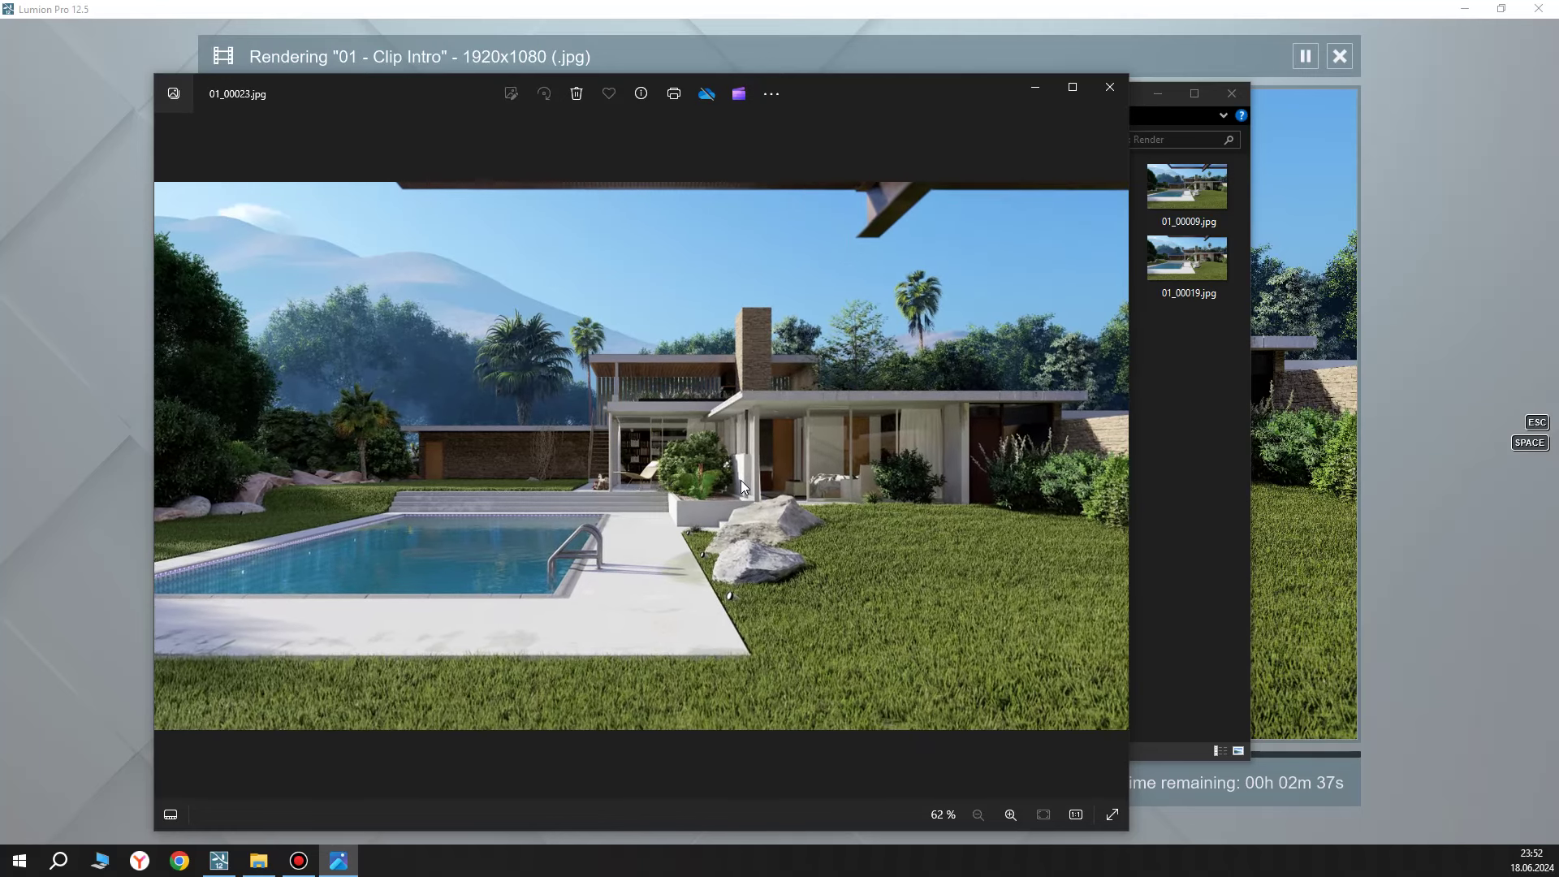
Close Photos and check the newer frames 01_00027 through 01_00038 in the Render folder.
left_click(1109, 81)
left_click(1073, 372)
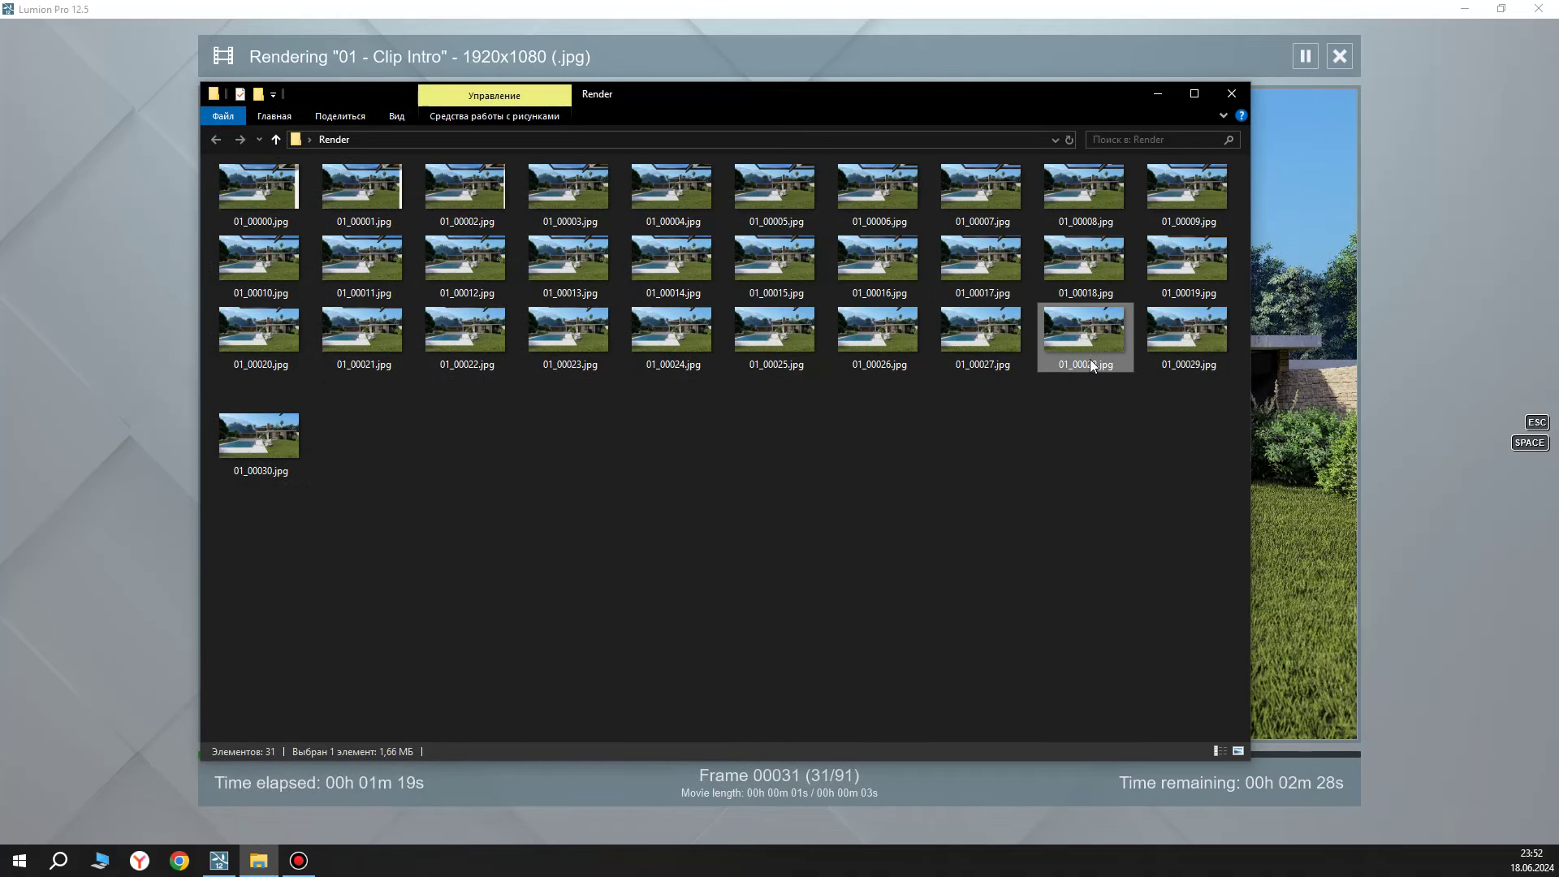
left_click(942, 344)
left_click(270, 375)
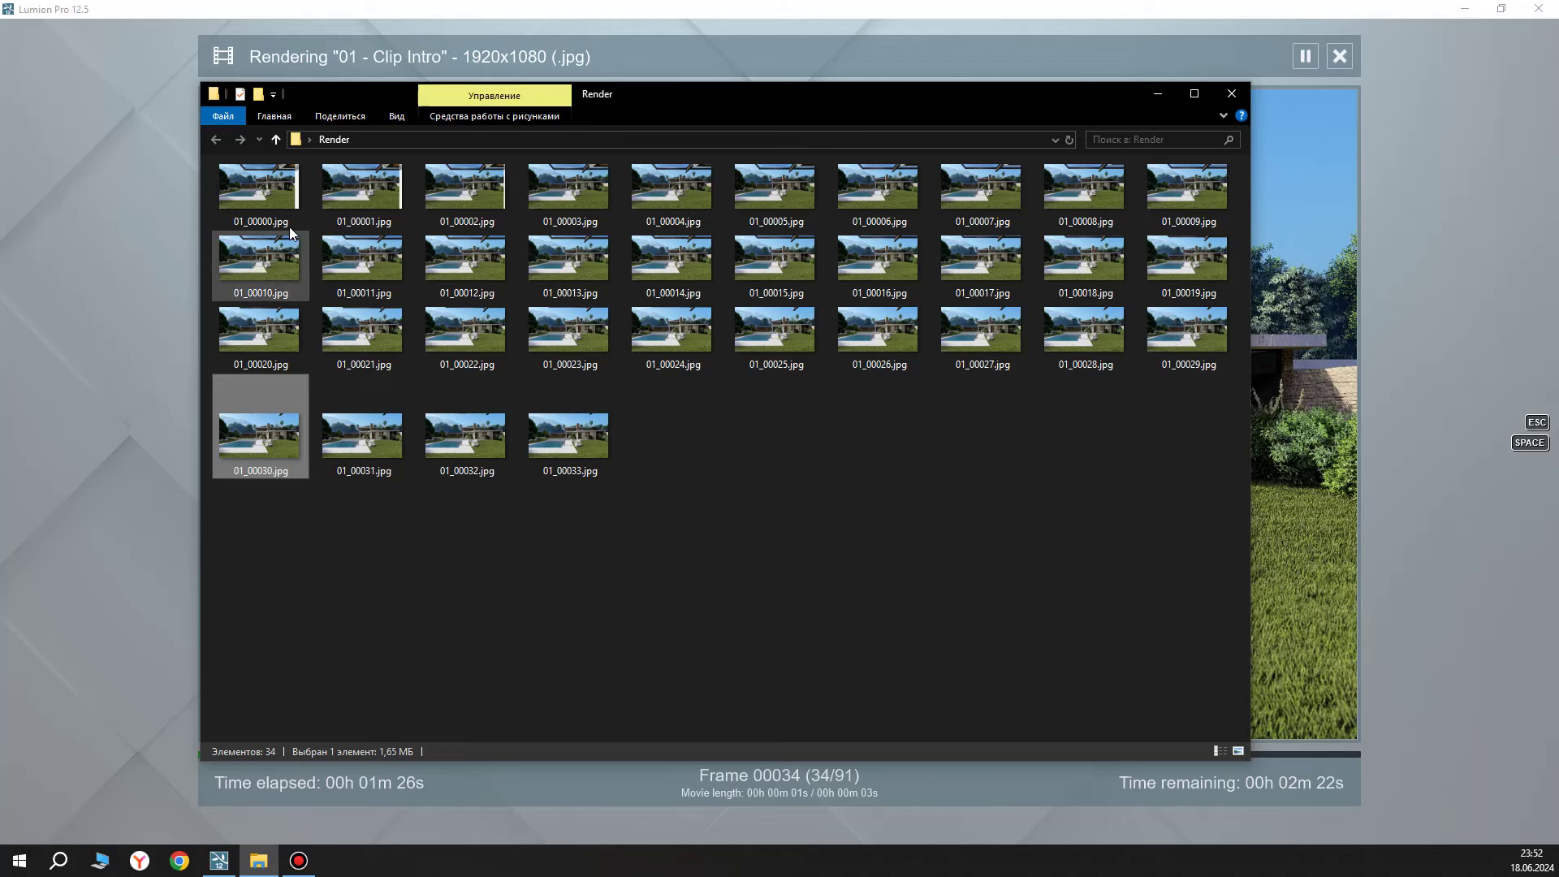
left_click(562, 431)
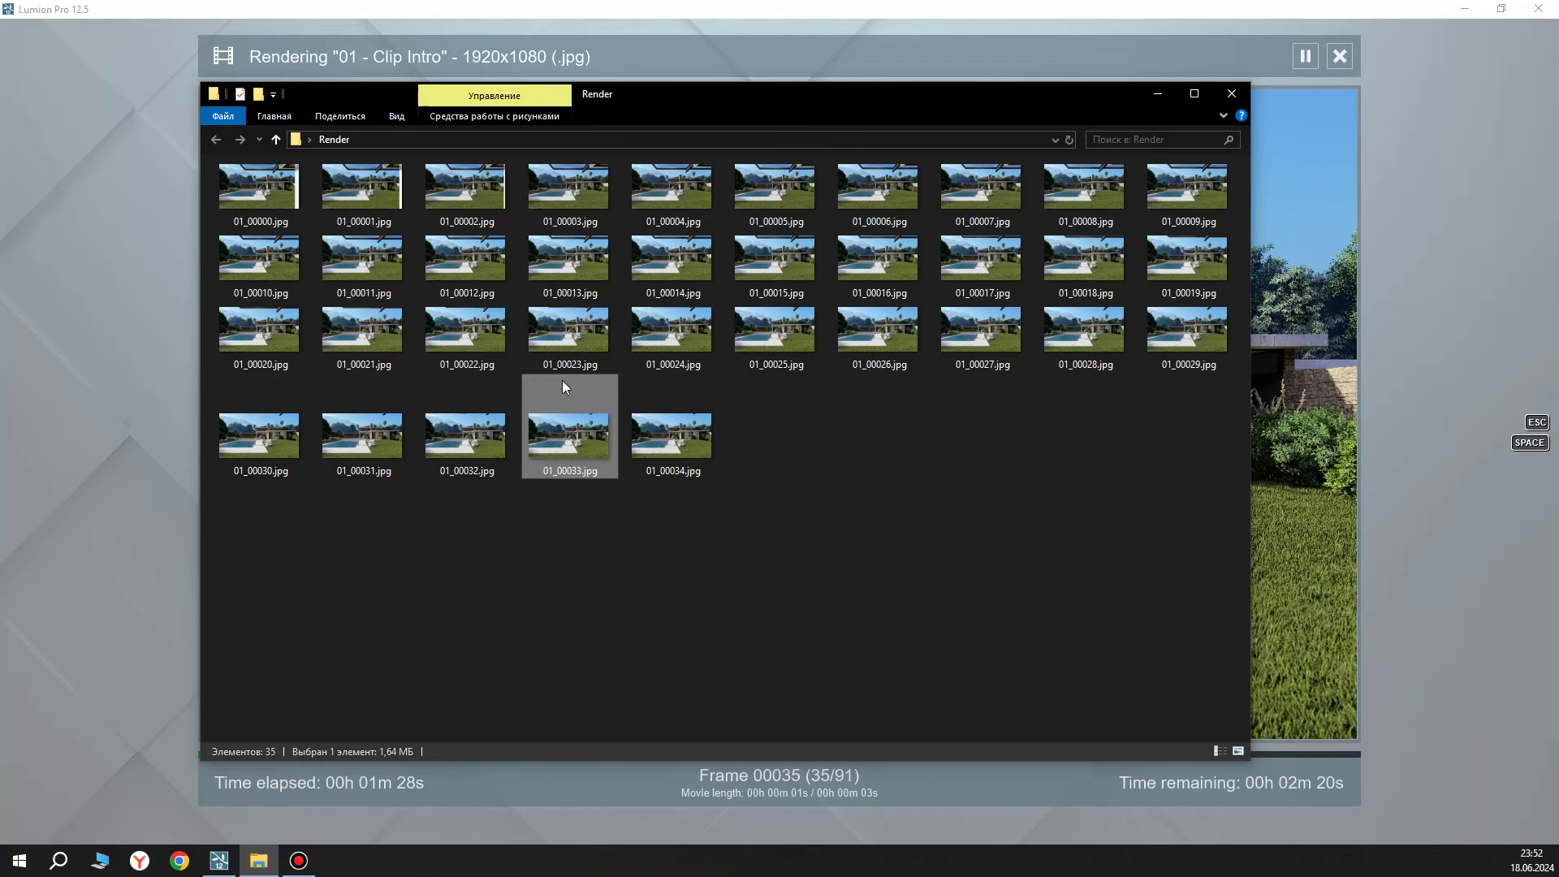
left_click(688, 420)
left_click(786, 441)
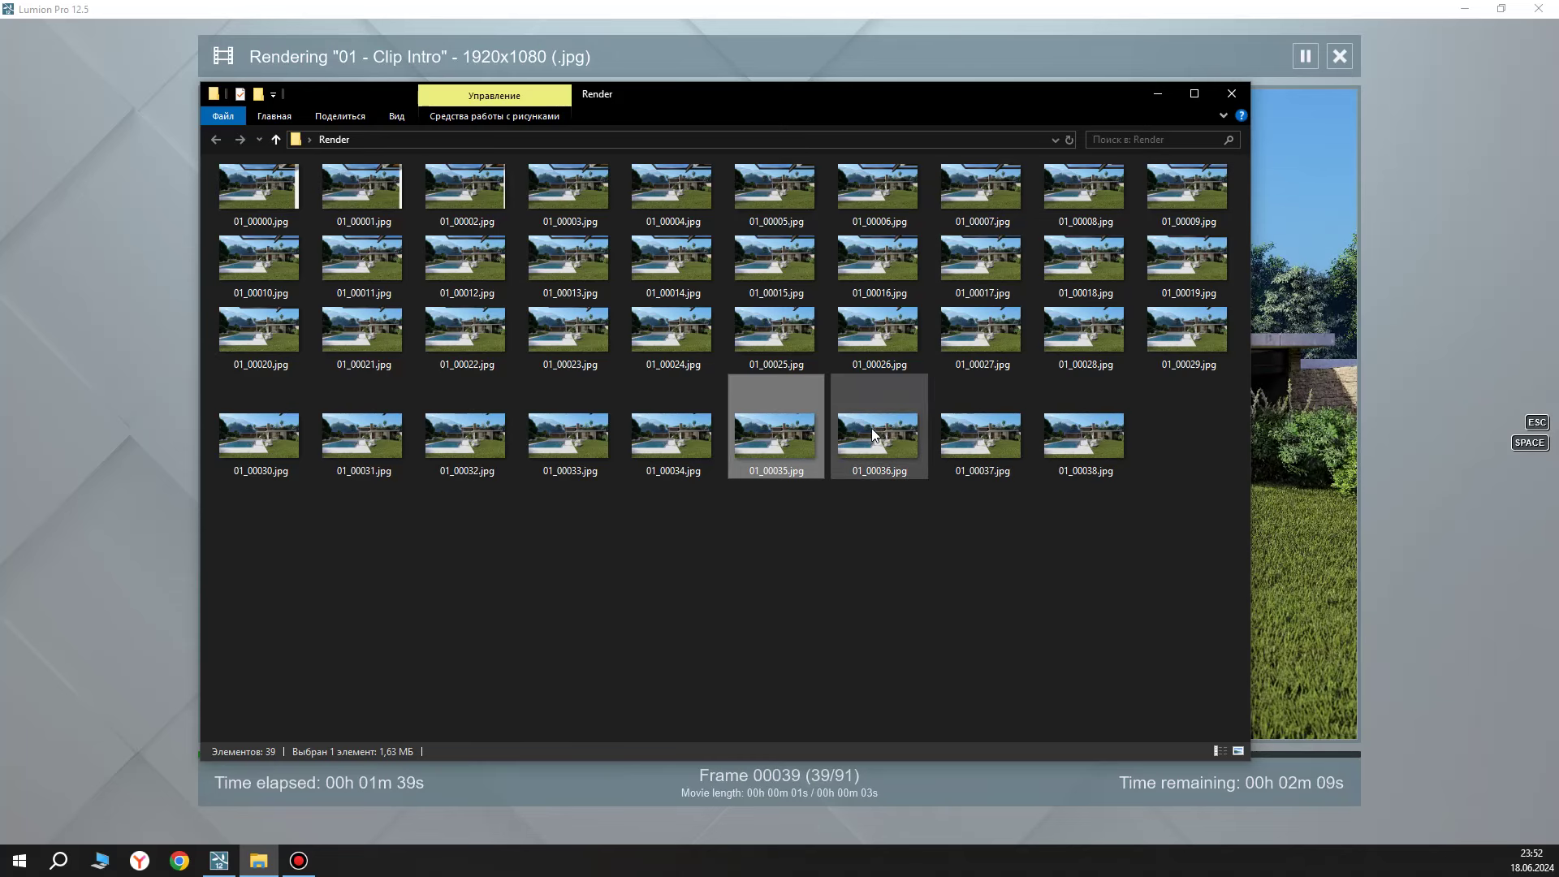
left_click(1081, 434)
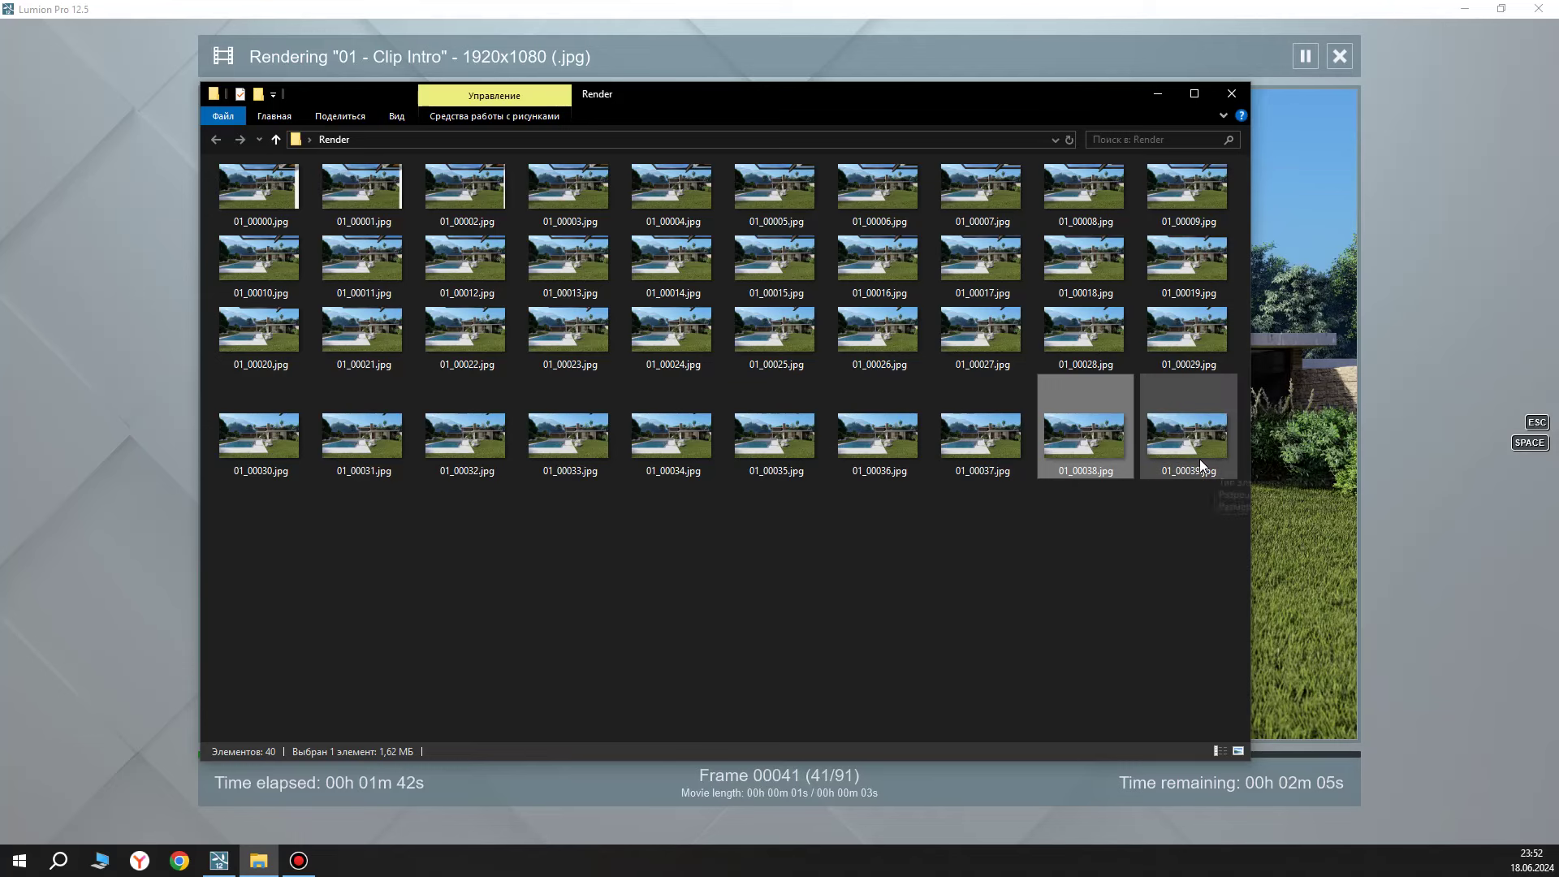
Cancel the Lumion render at frame 41 of 91 and dismiss the notice.
key("alt+Tab")
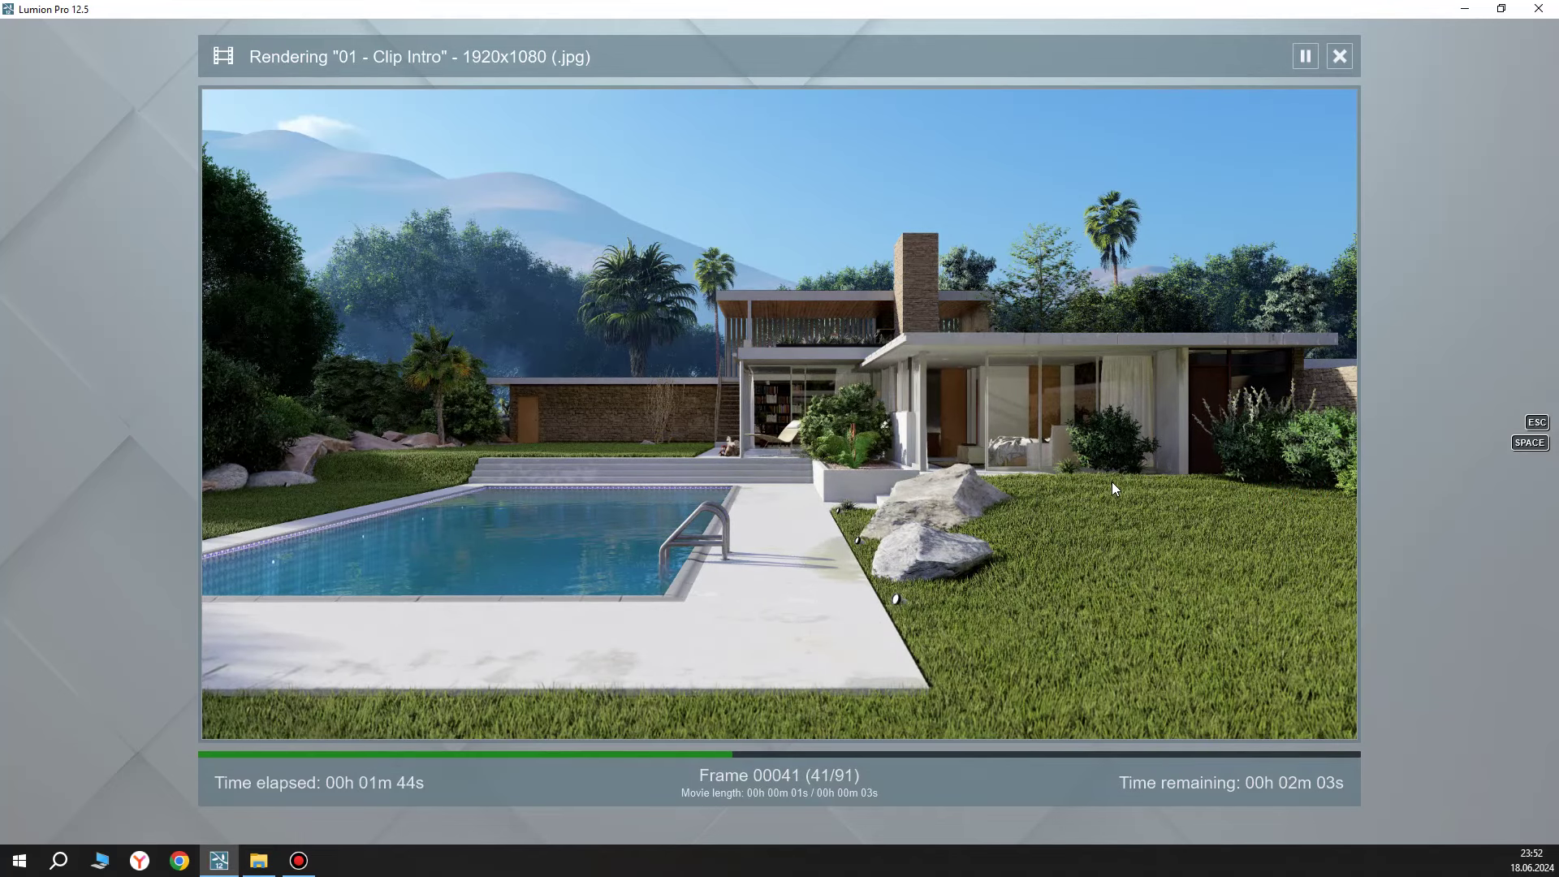
key("Escape")
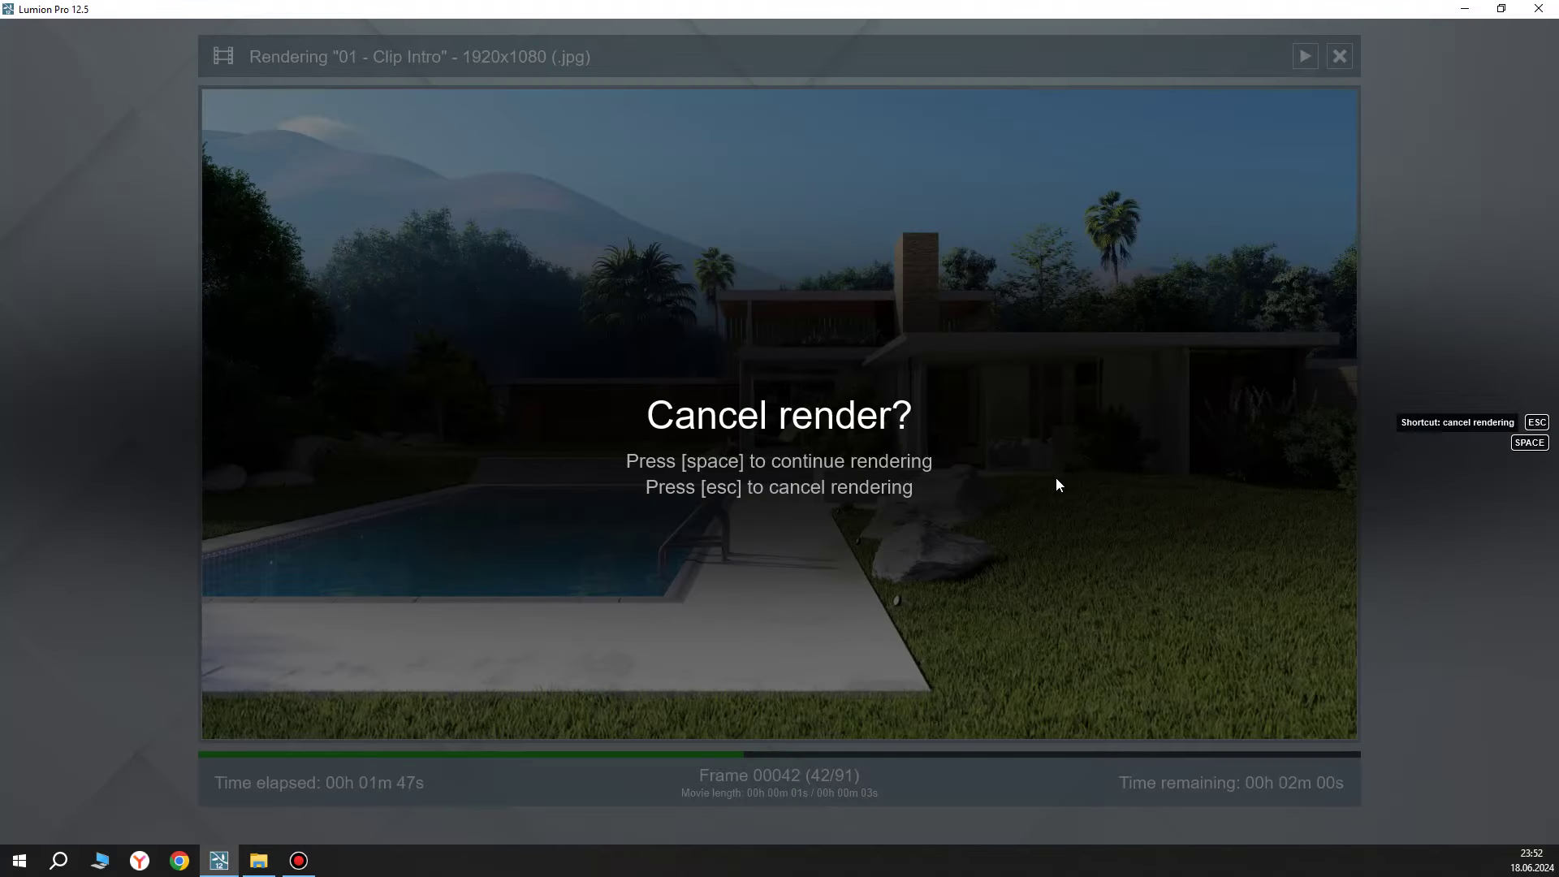
key("Escape")
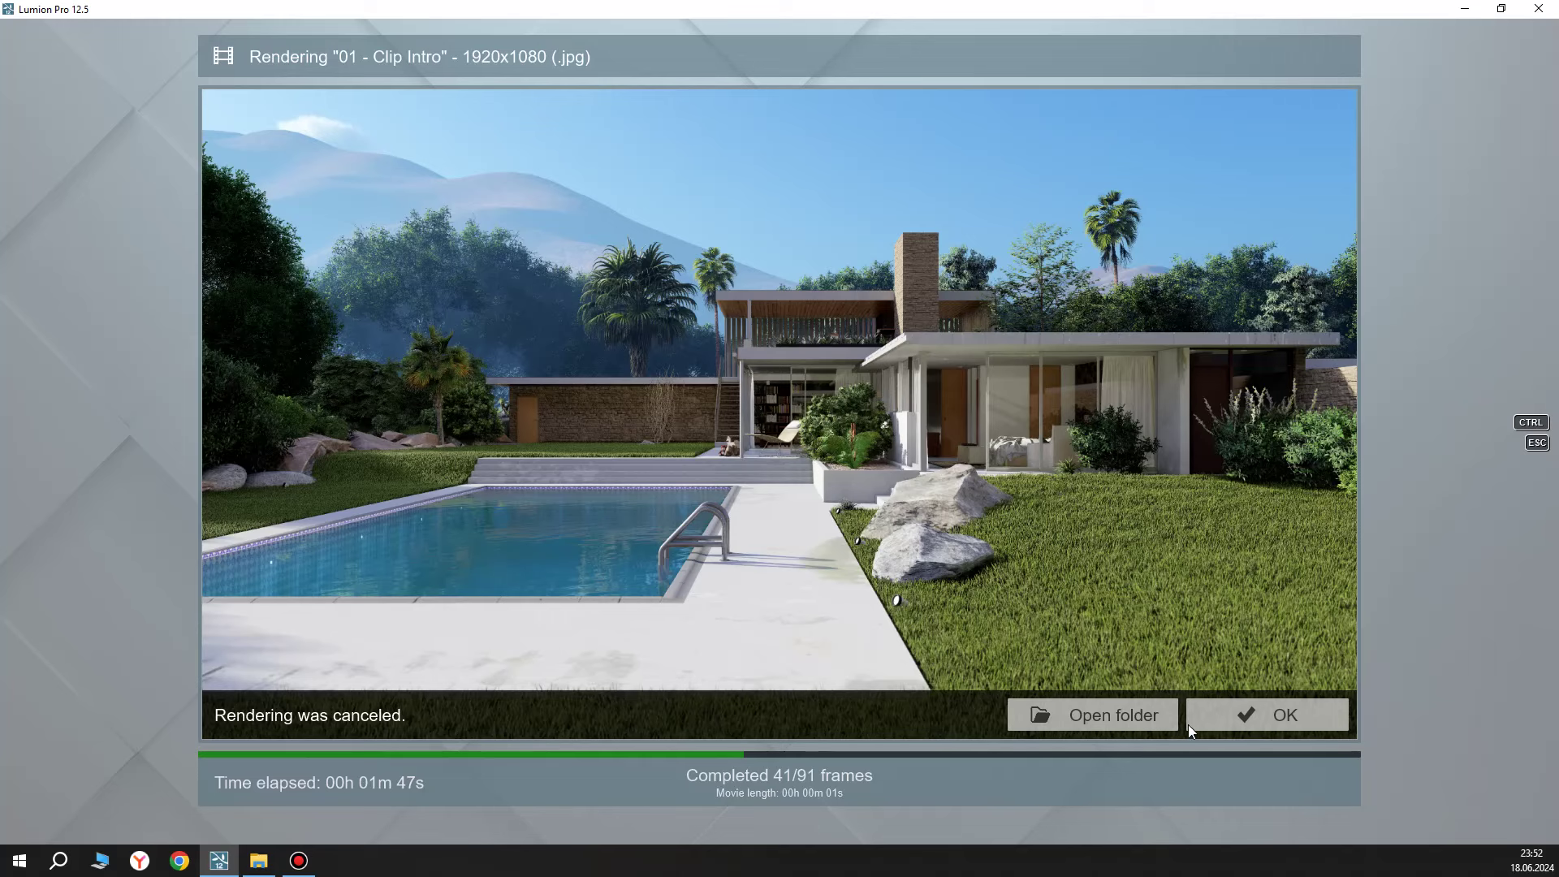
left_click(1221, 715)
Check the last rendered frame 01_00041 in the Render folder, then close it.
left_click(263, 866)
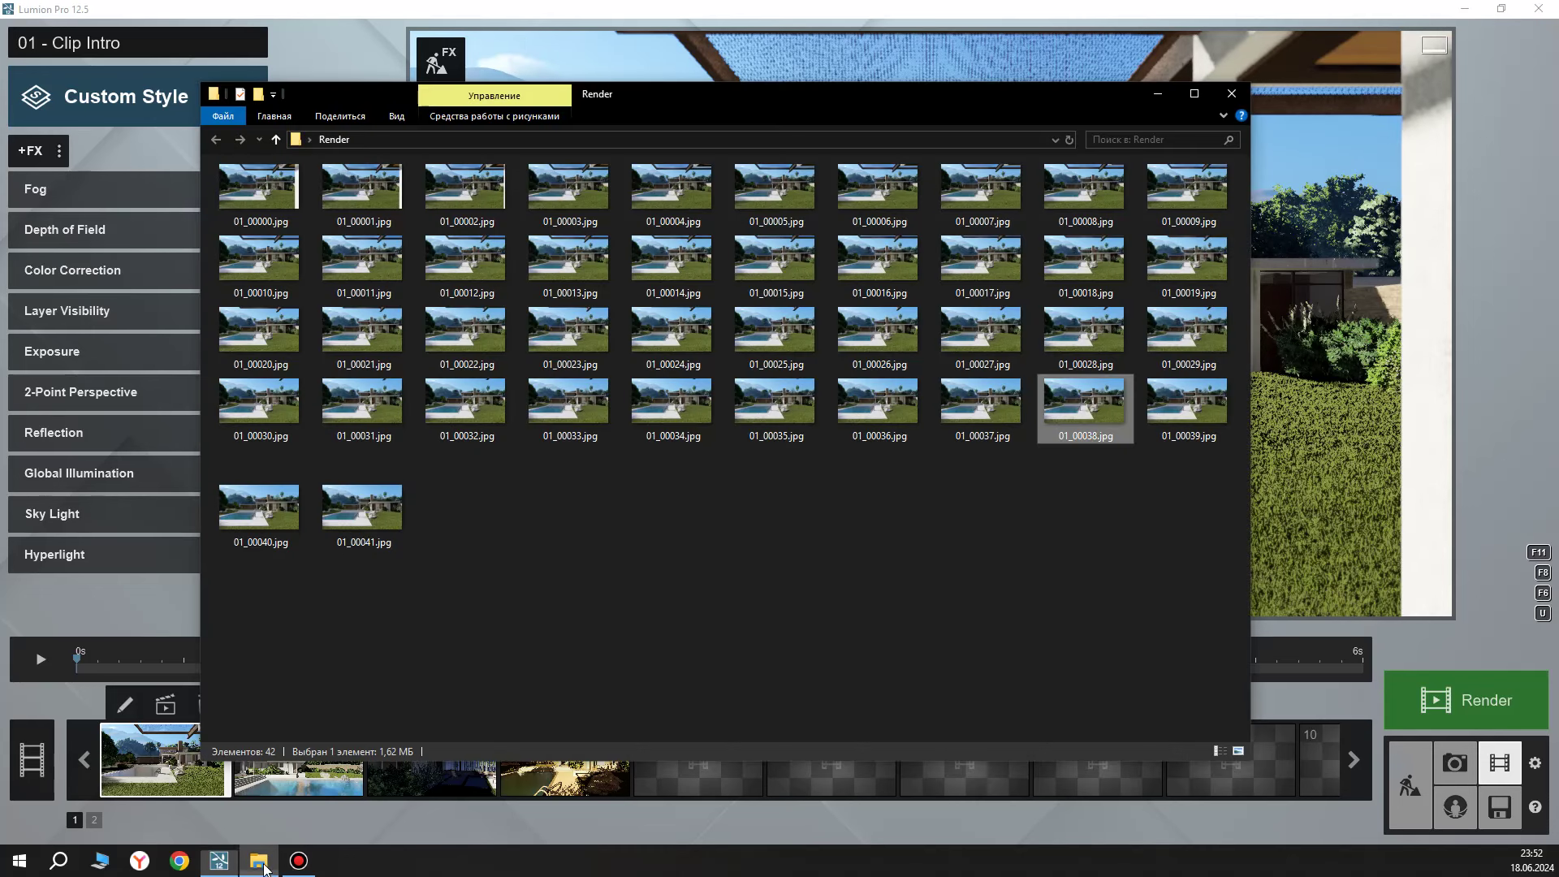
left_click(383, 532)
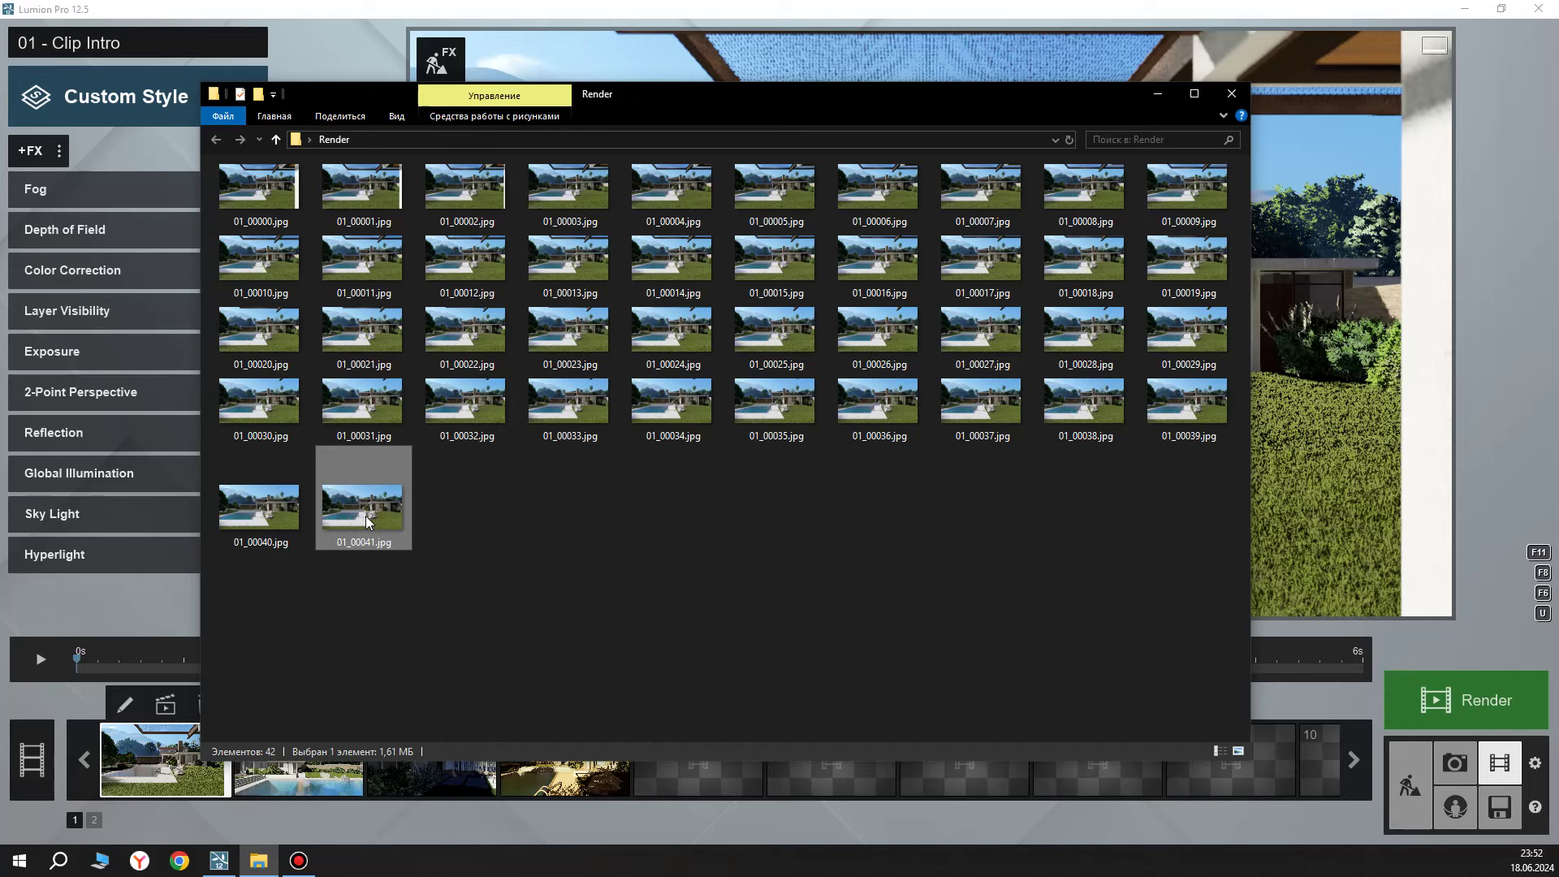
left_click(1232, 94)
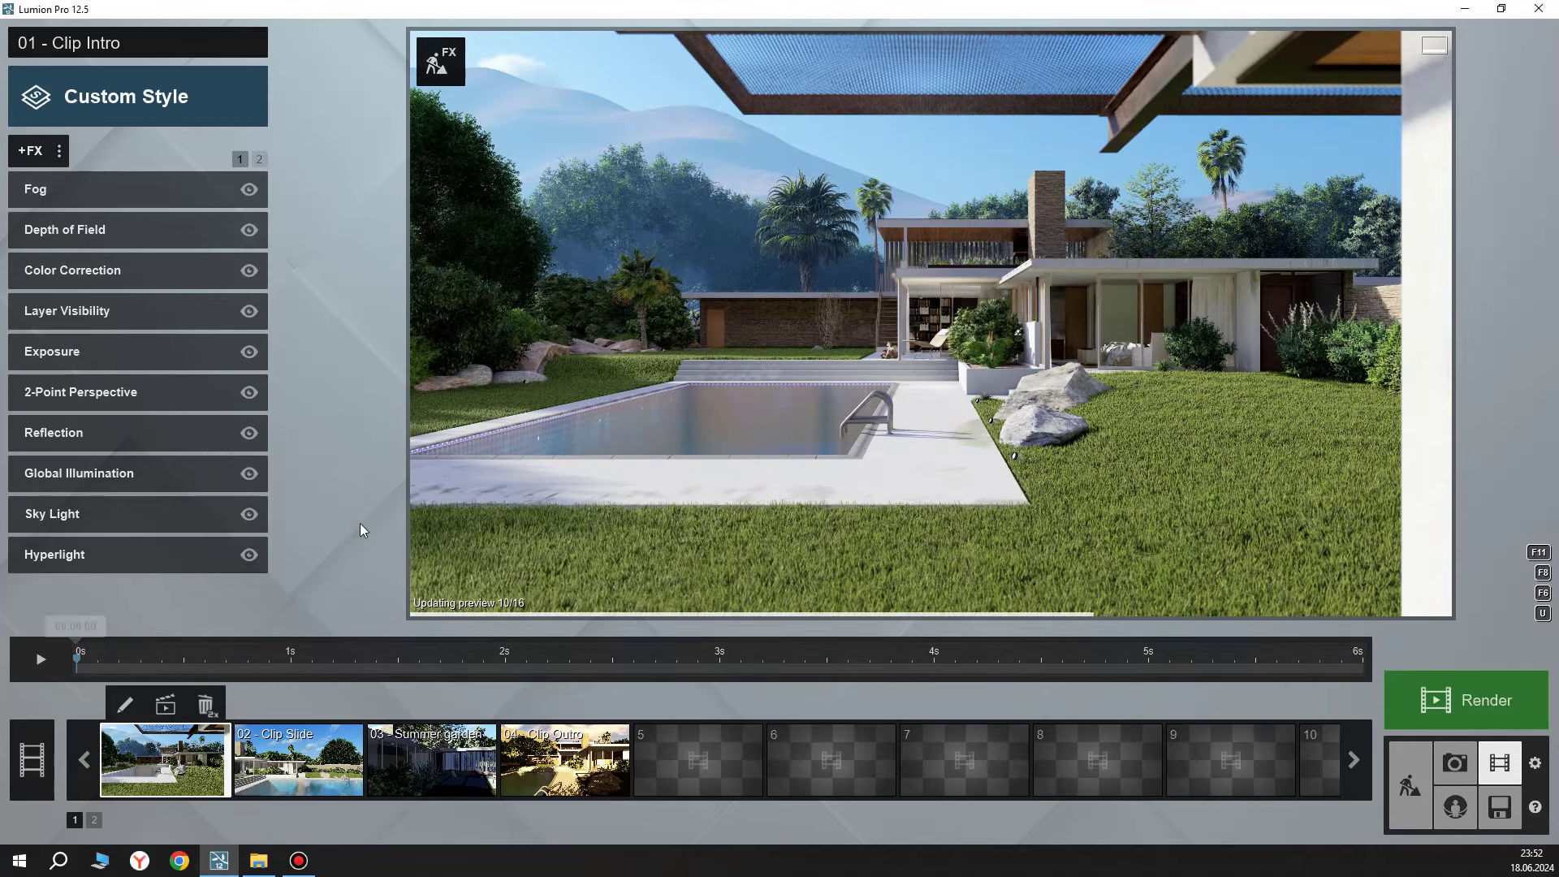
Start a Full HD image-sequence render of frames 41 to 90, saved as 01.
left_click(165, 706)
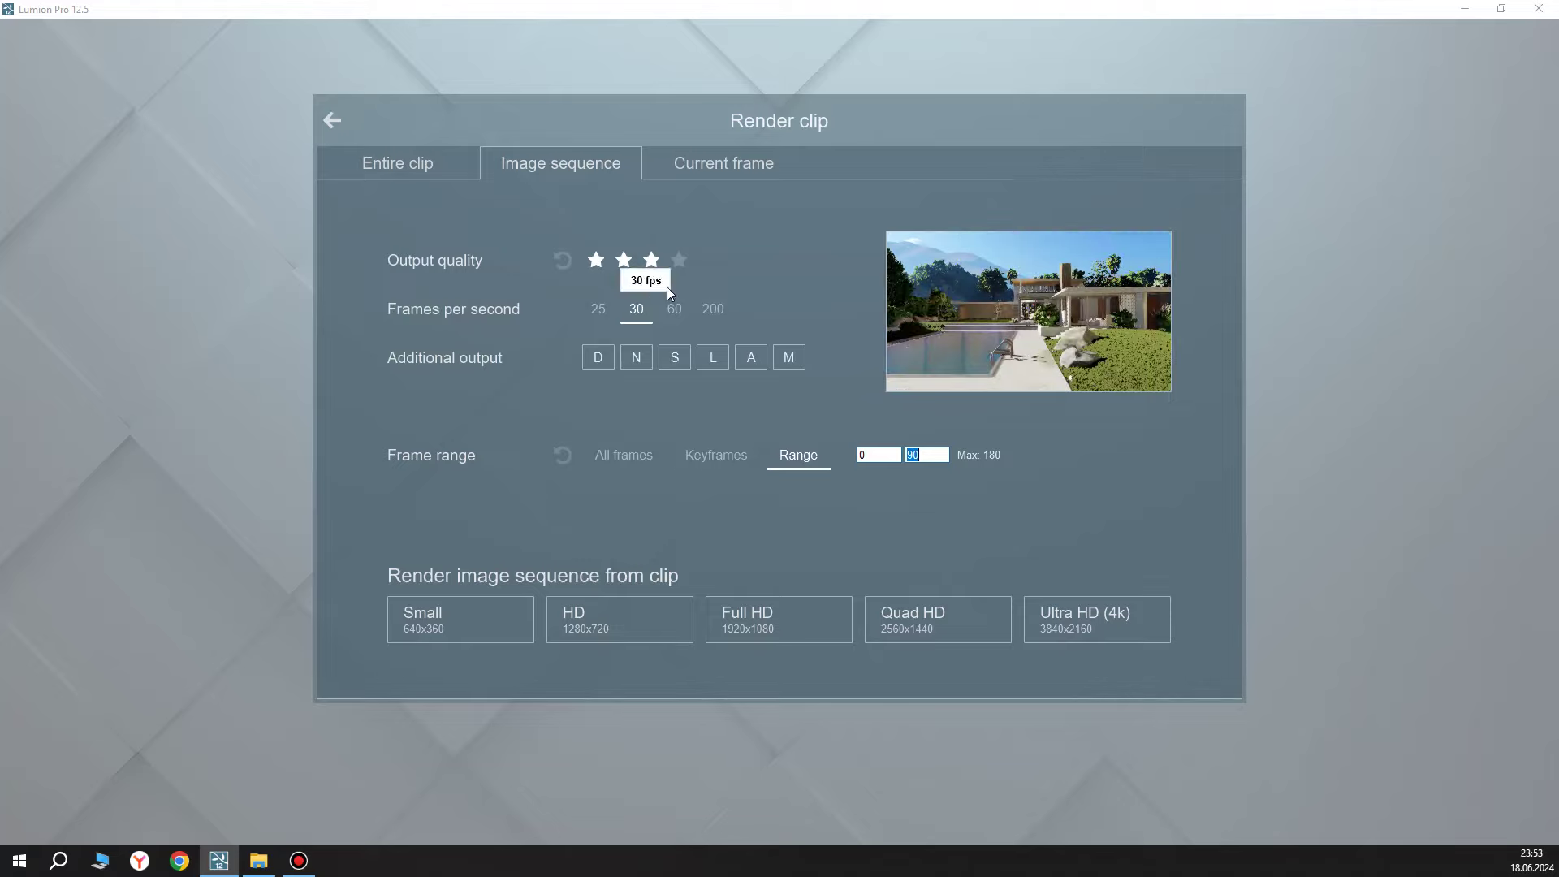
left_click(885, 455)
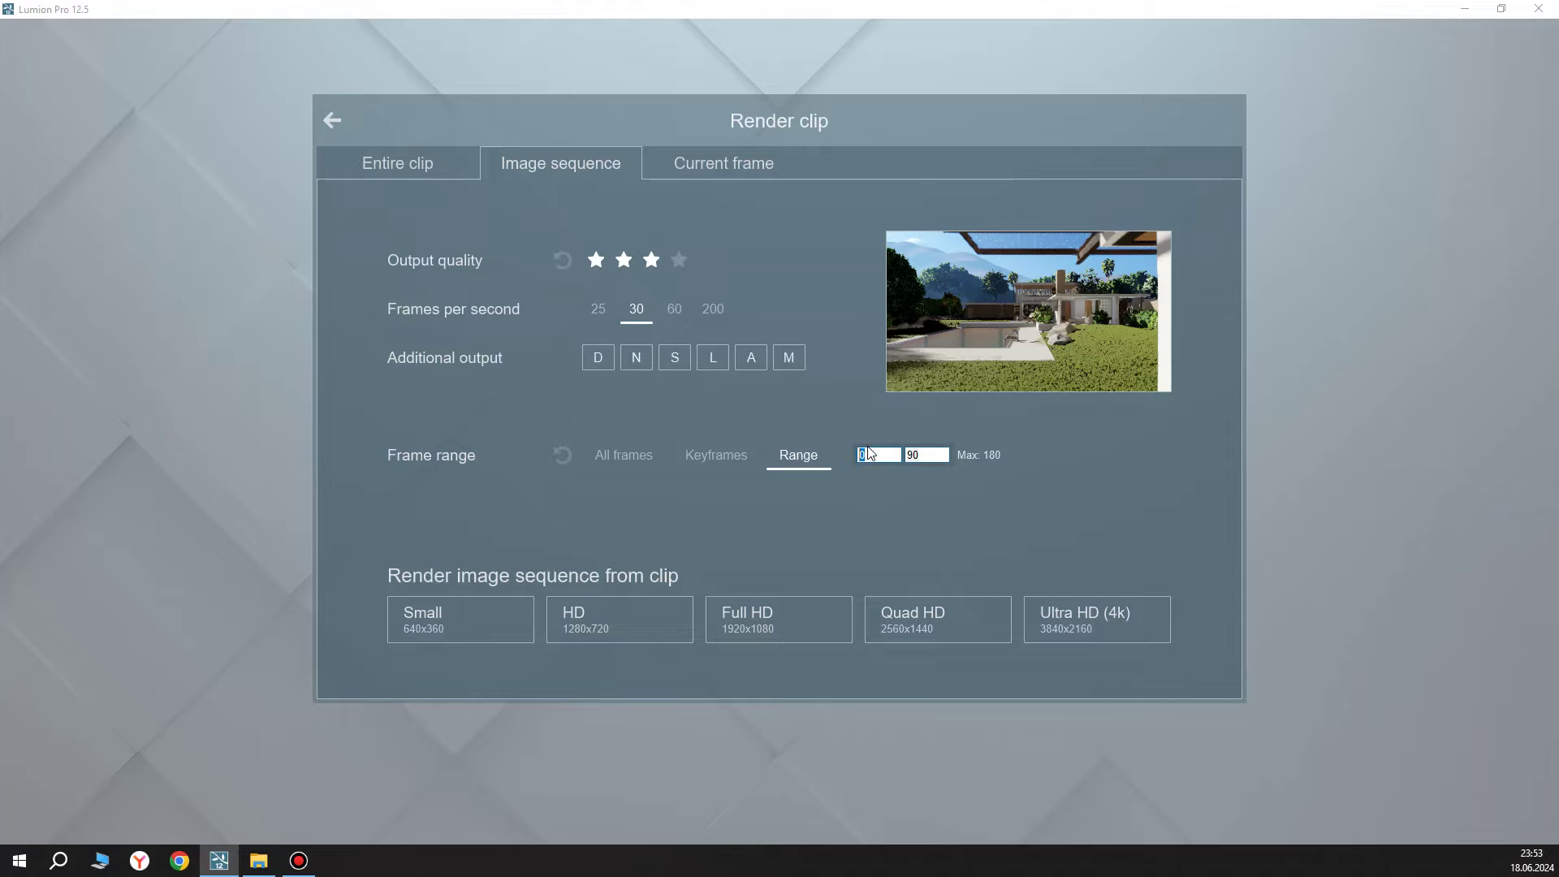
type("41")
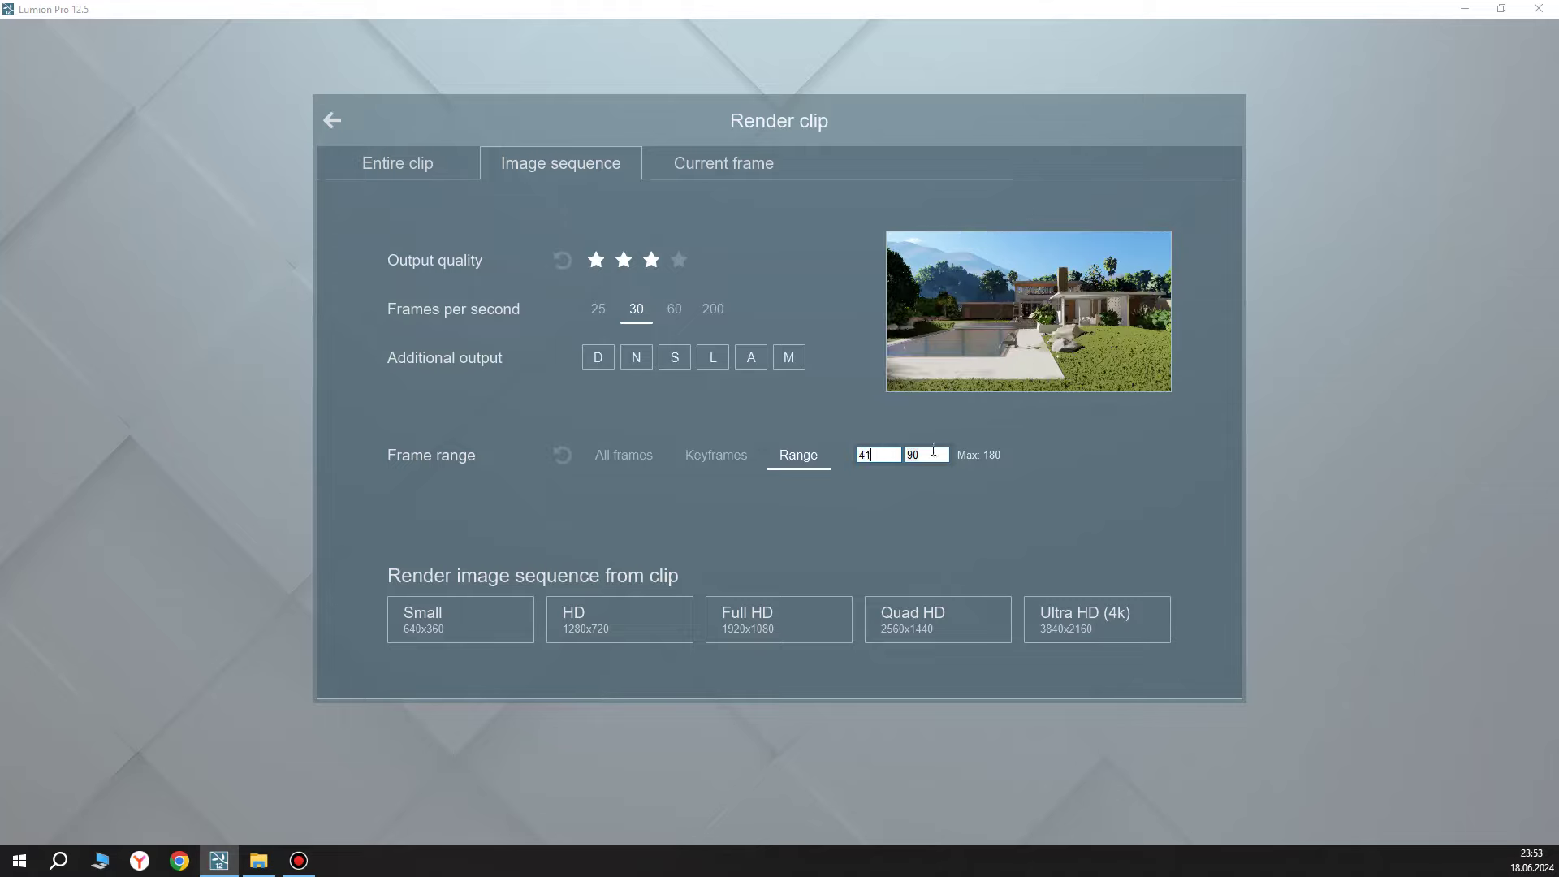
left_click(931, 453)
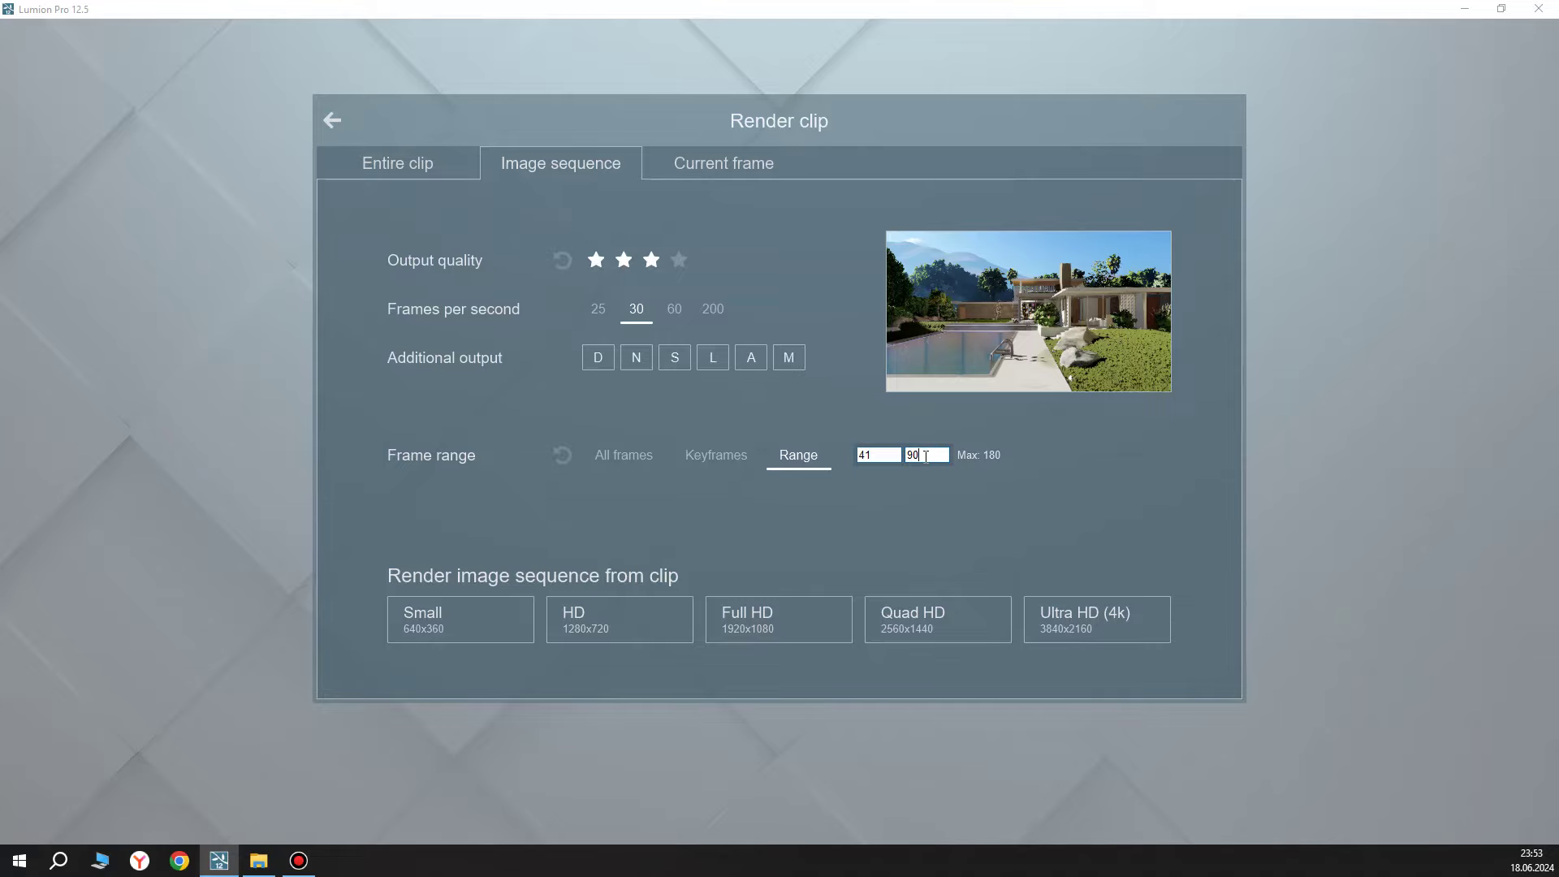
left_click(773, 622)
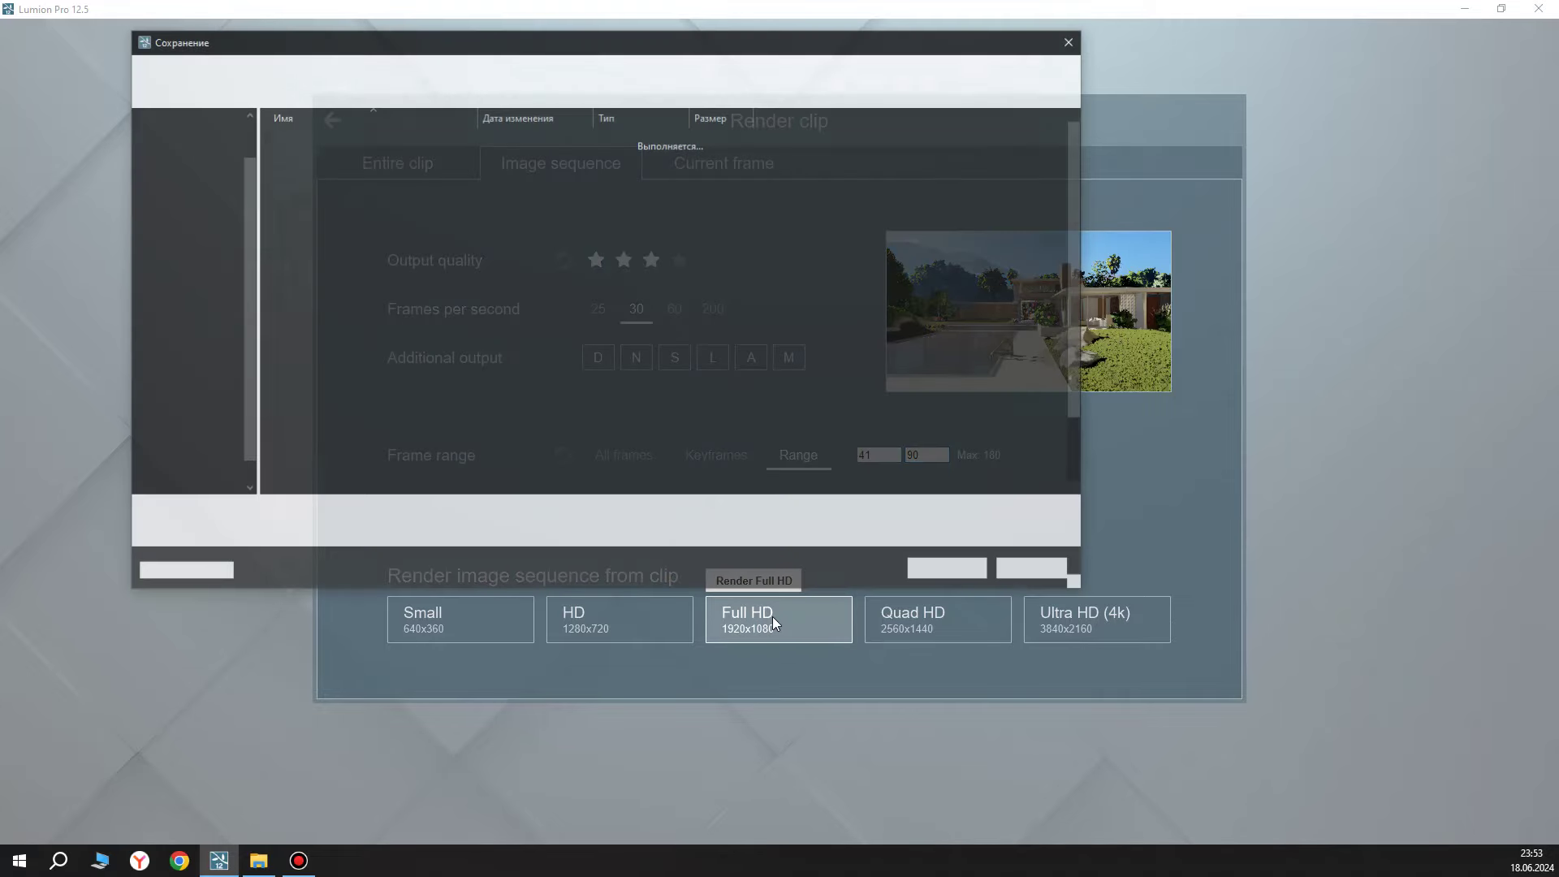
type("01")
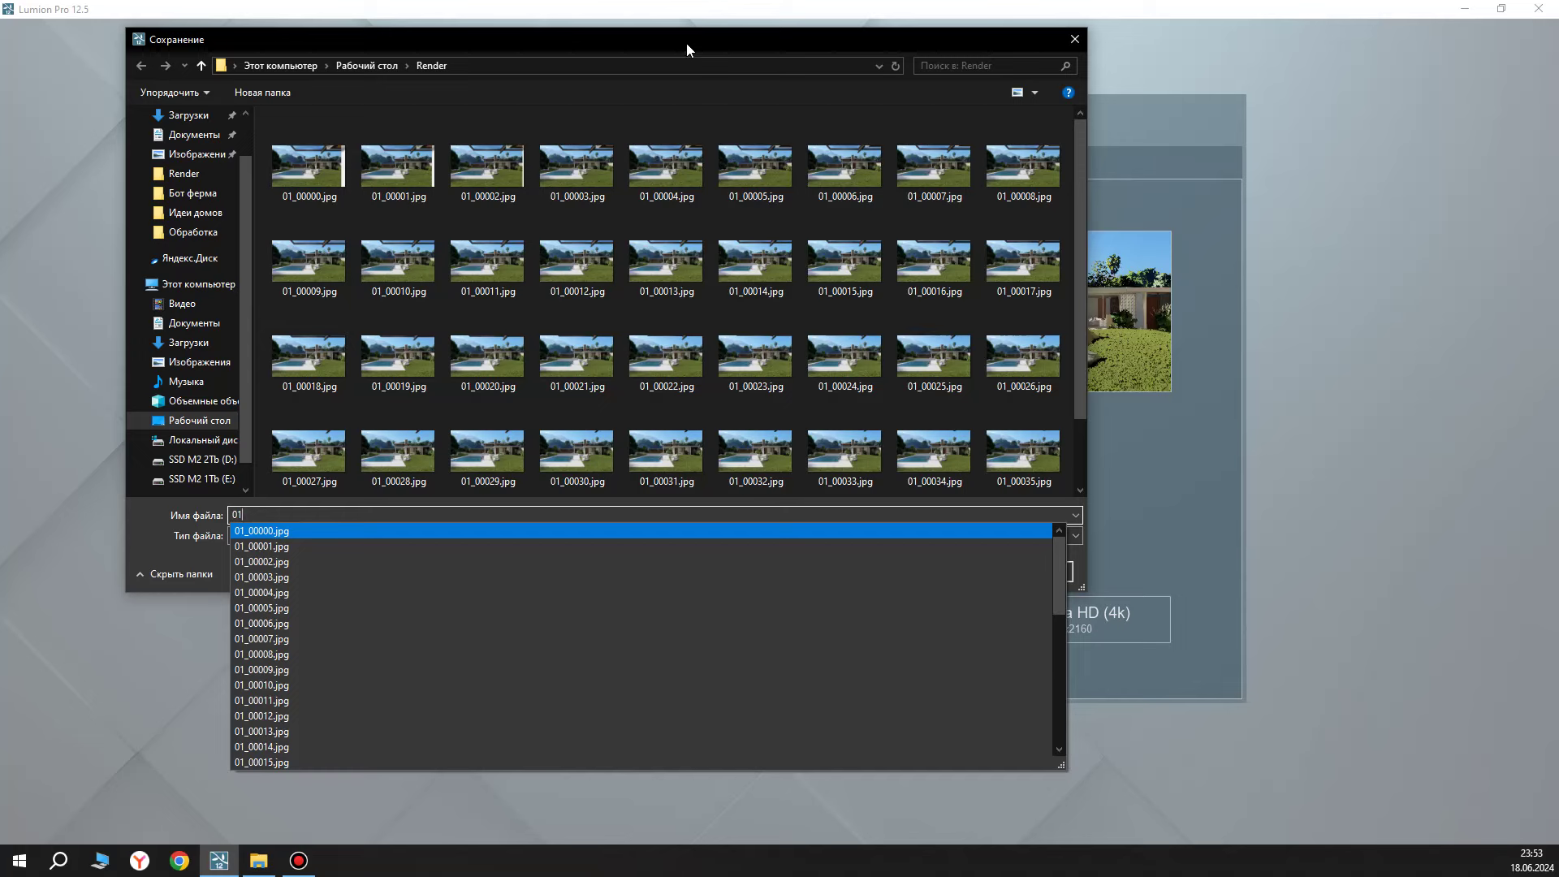
left_click(686, 42)
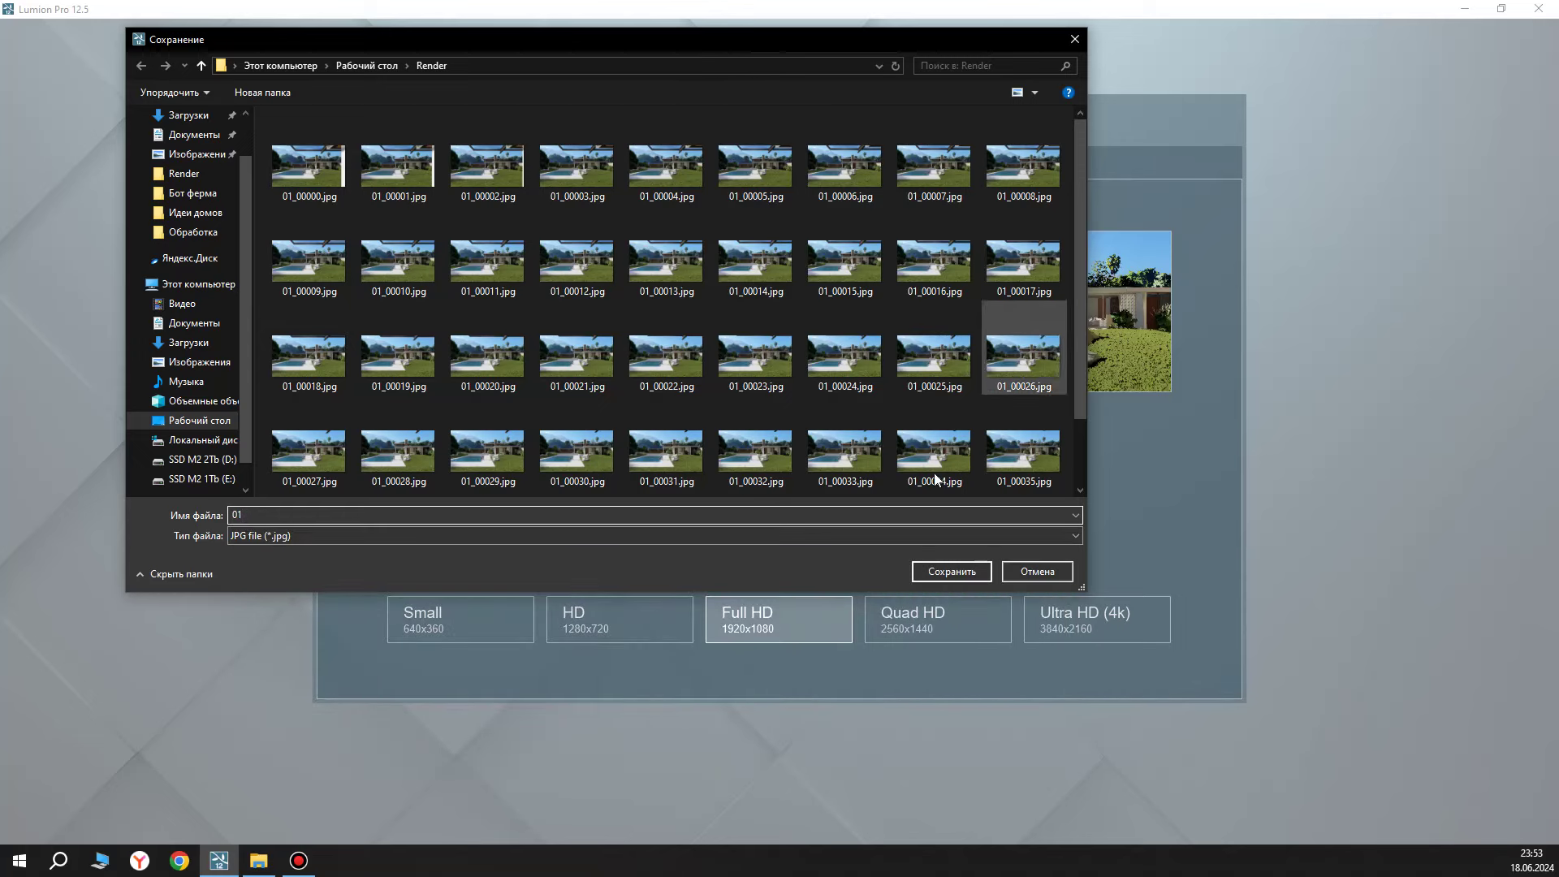
left_click(966, 572)
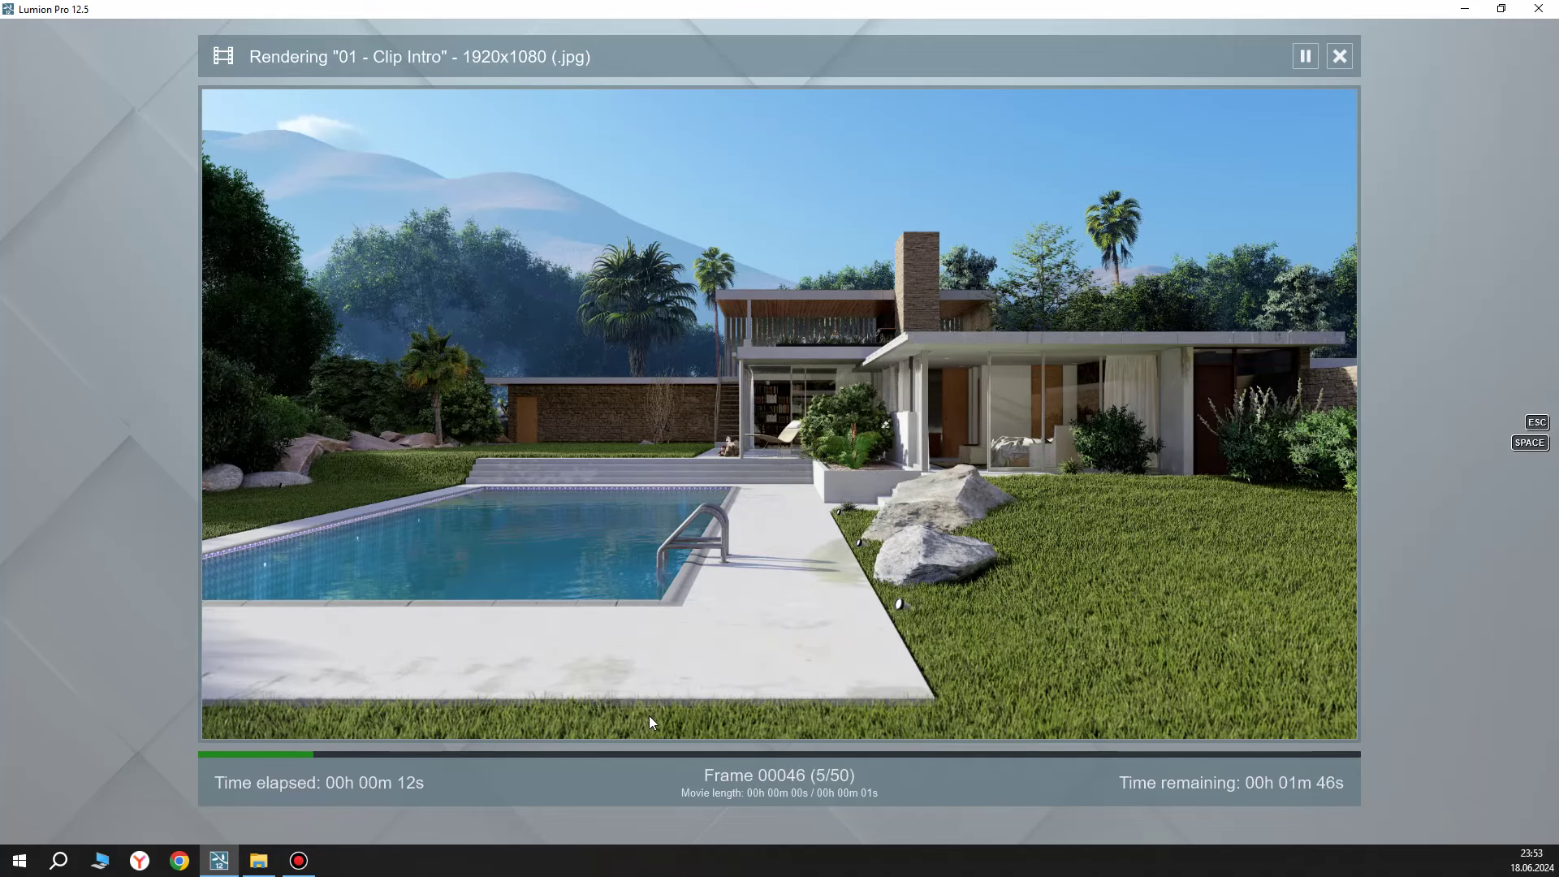
Watch new frames such as 01_00046 arrive, then pause the render at frame 55.
left_click(258, 861)
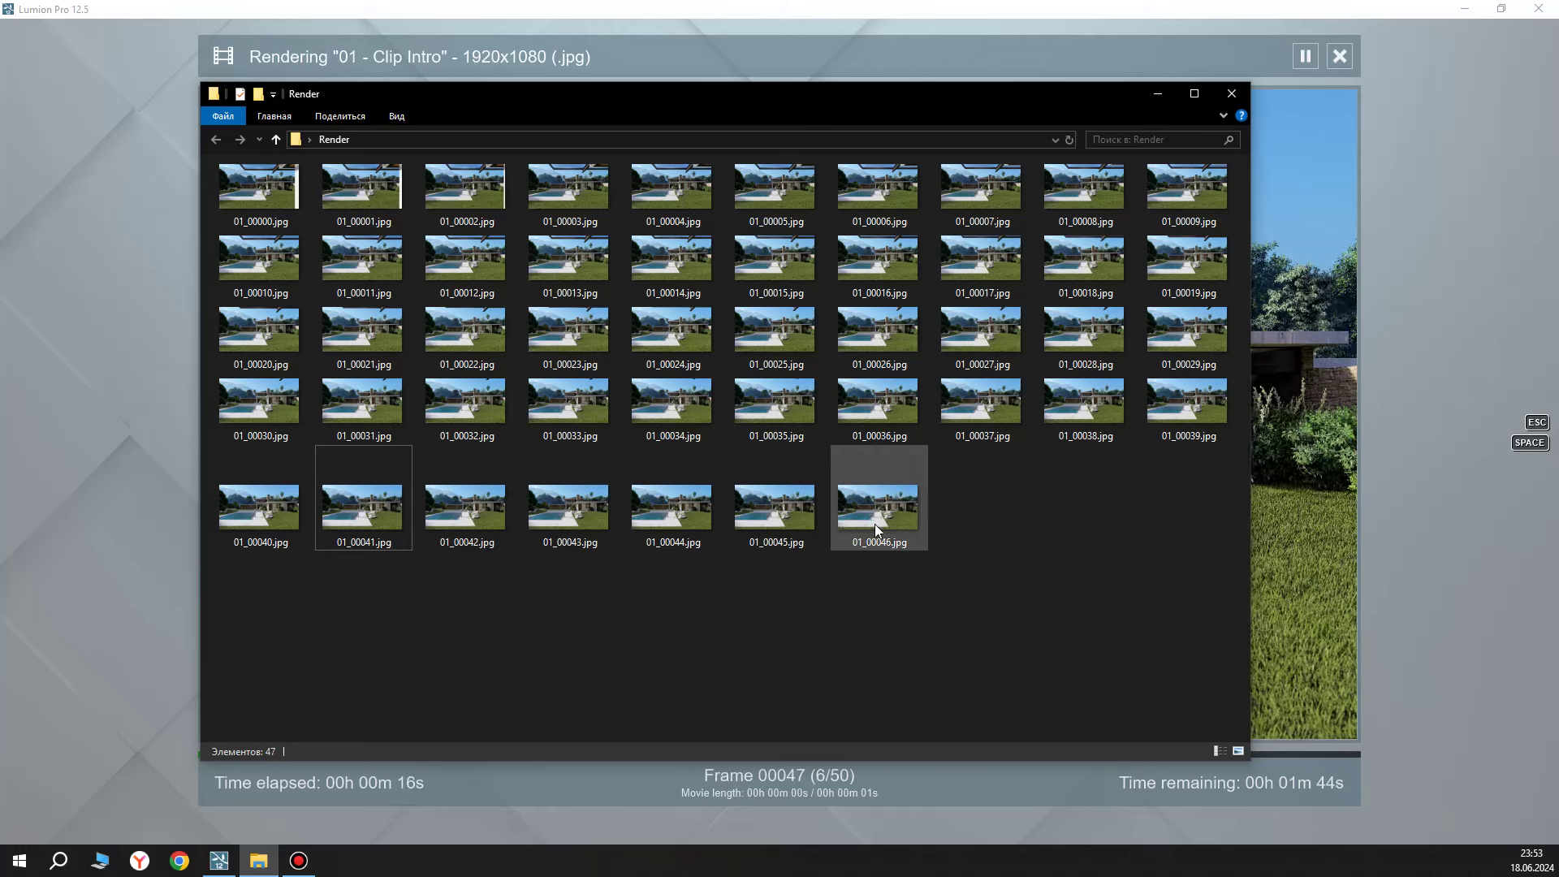
left_click(875, 528)
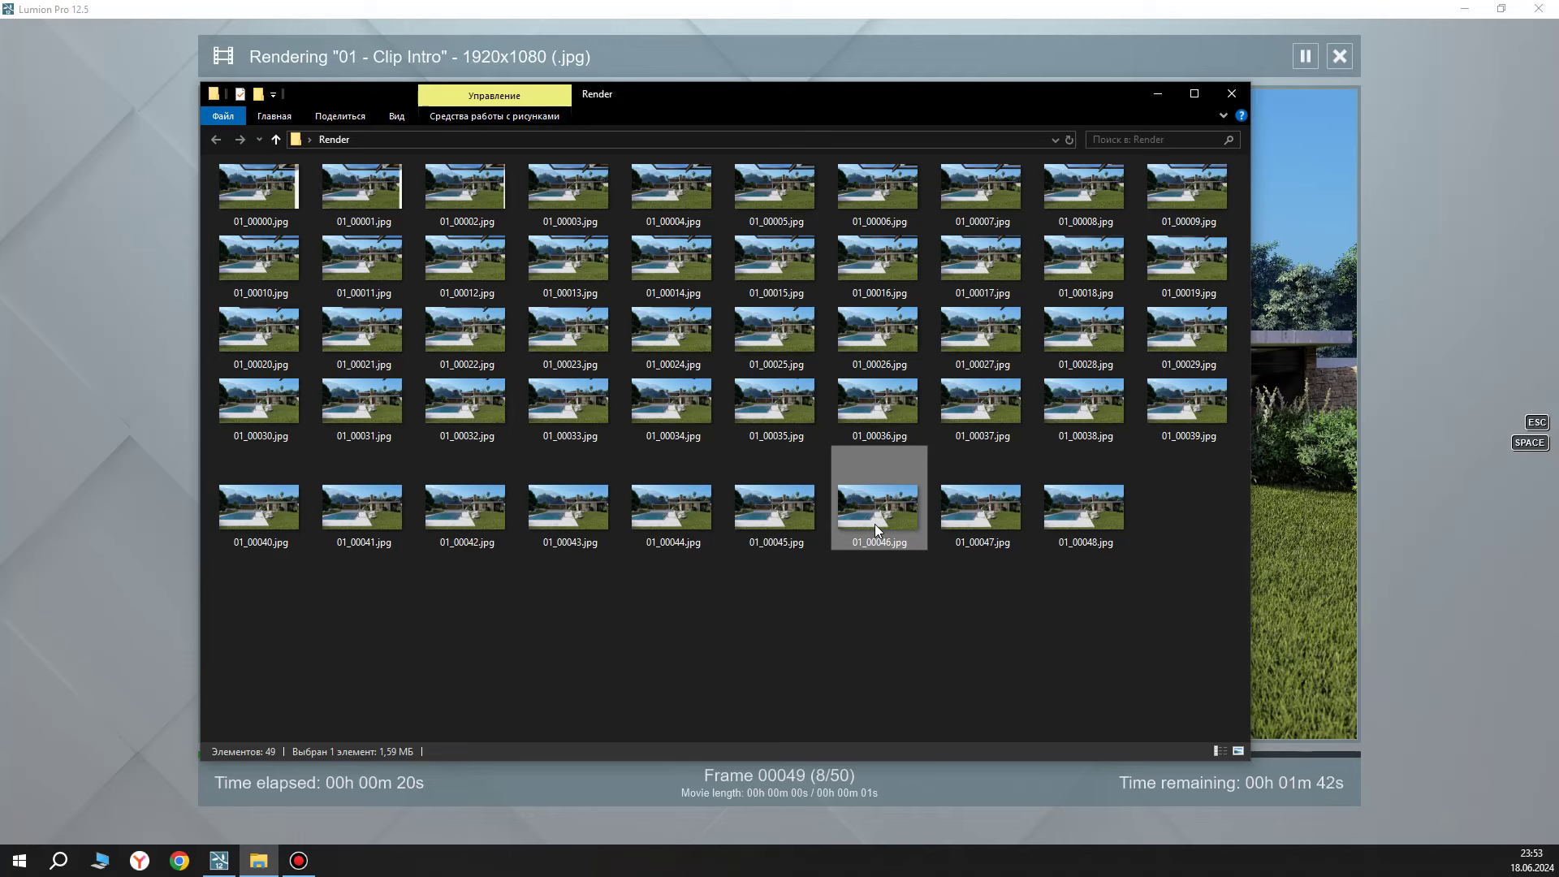
left_click(1288, 523)
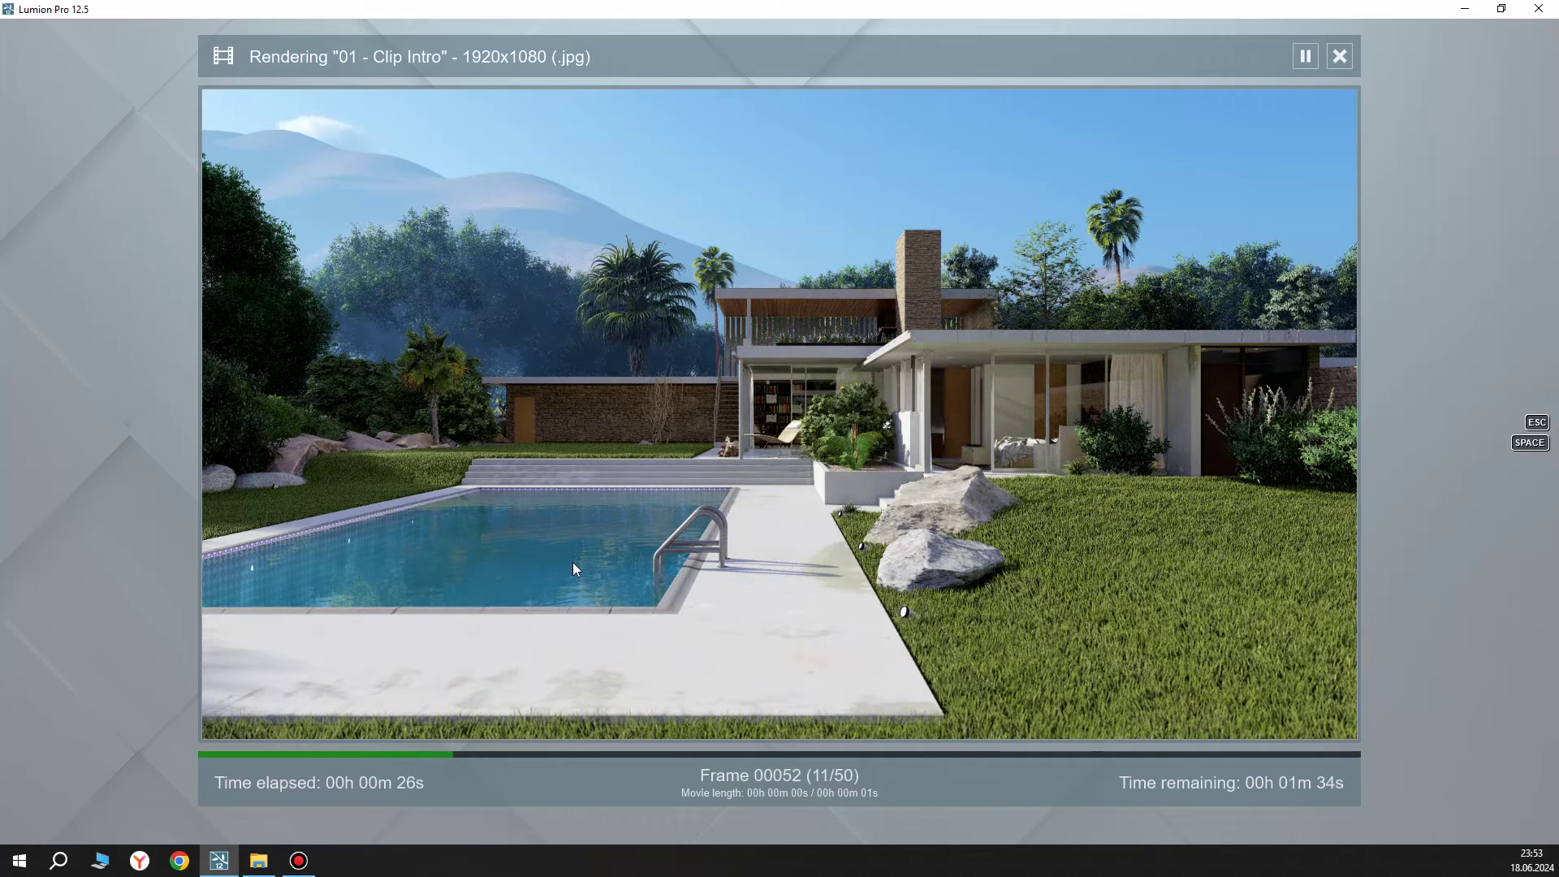
left_click(259, 861)
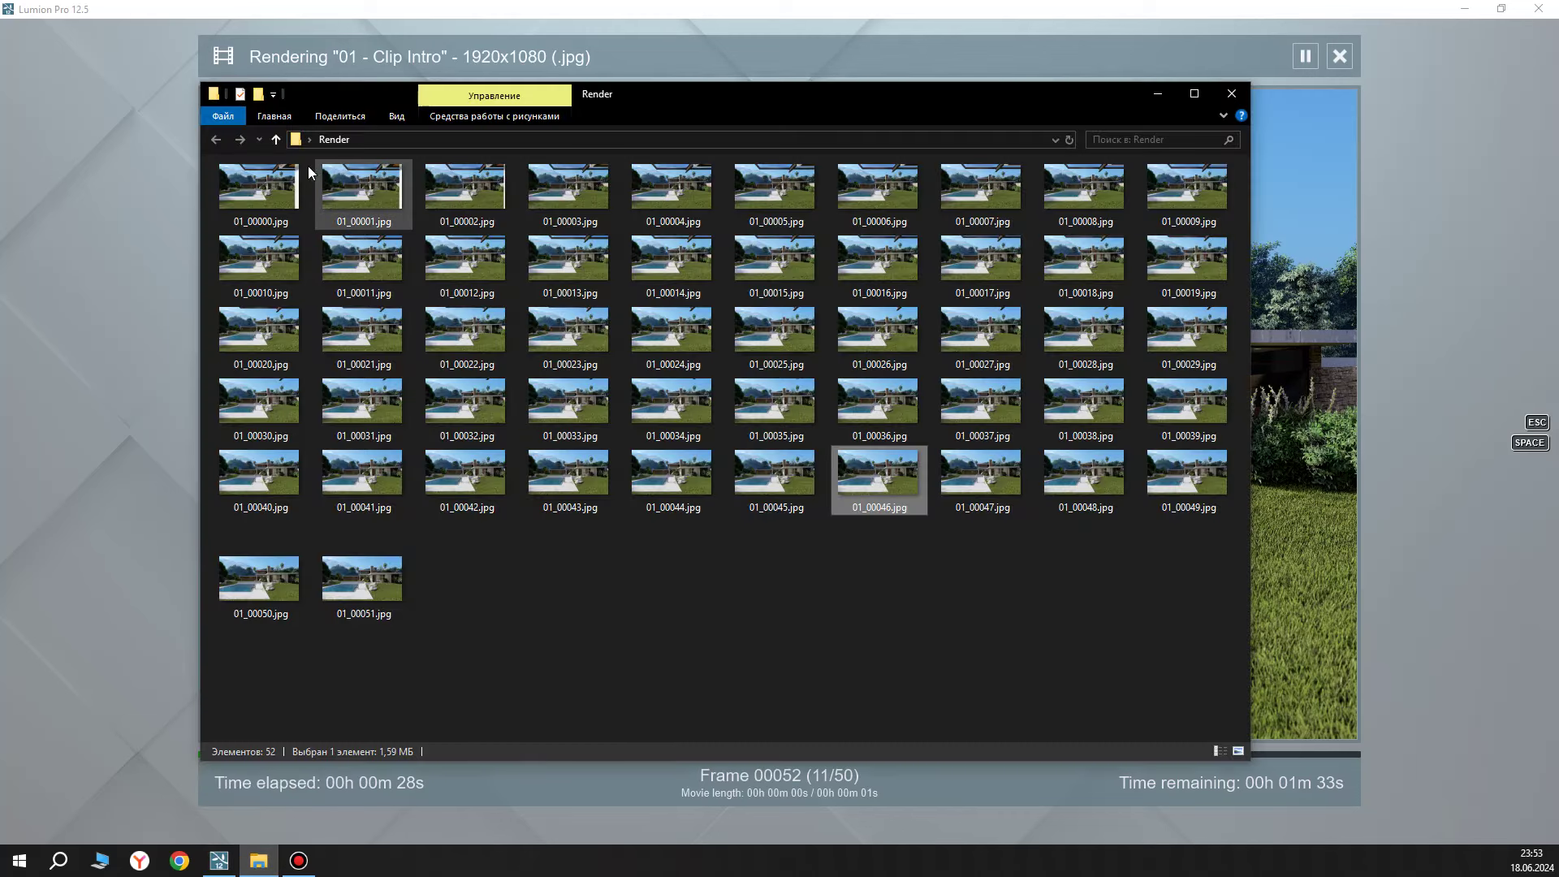
left_click(1304, 511)
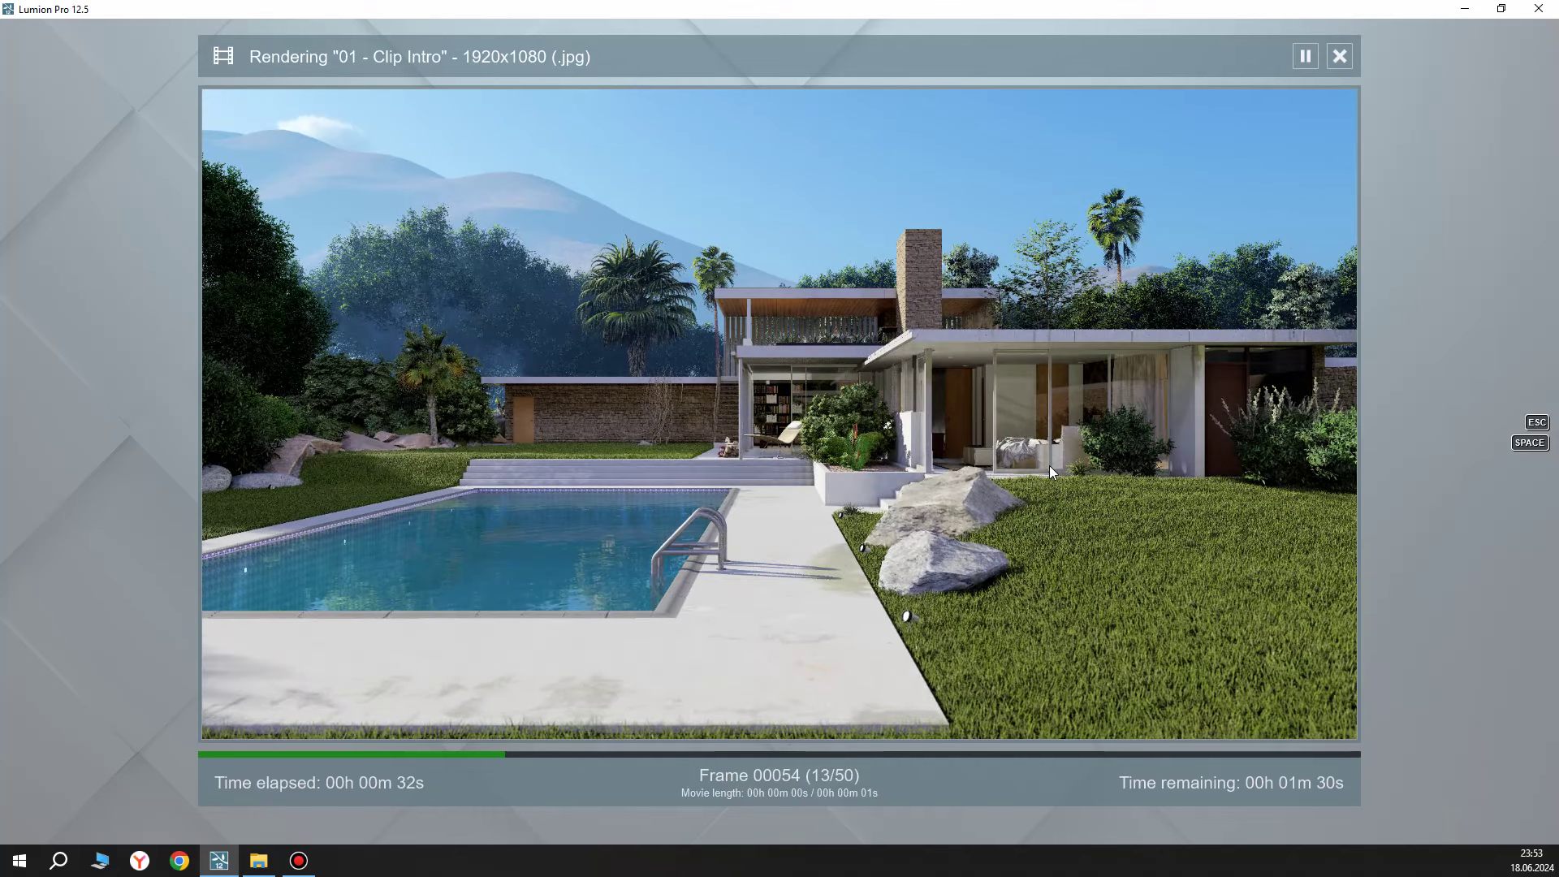
key("Escape")
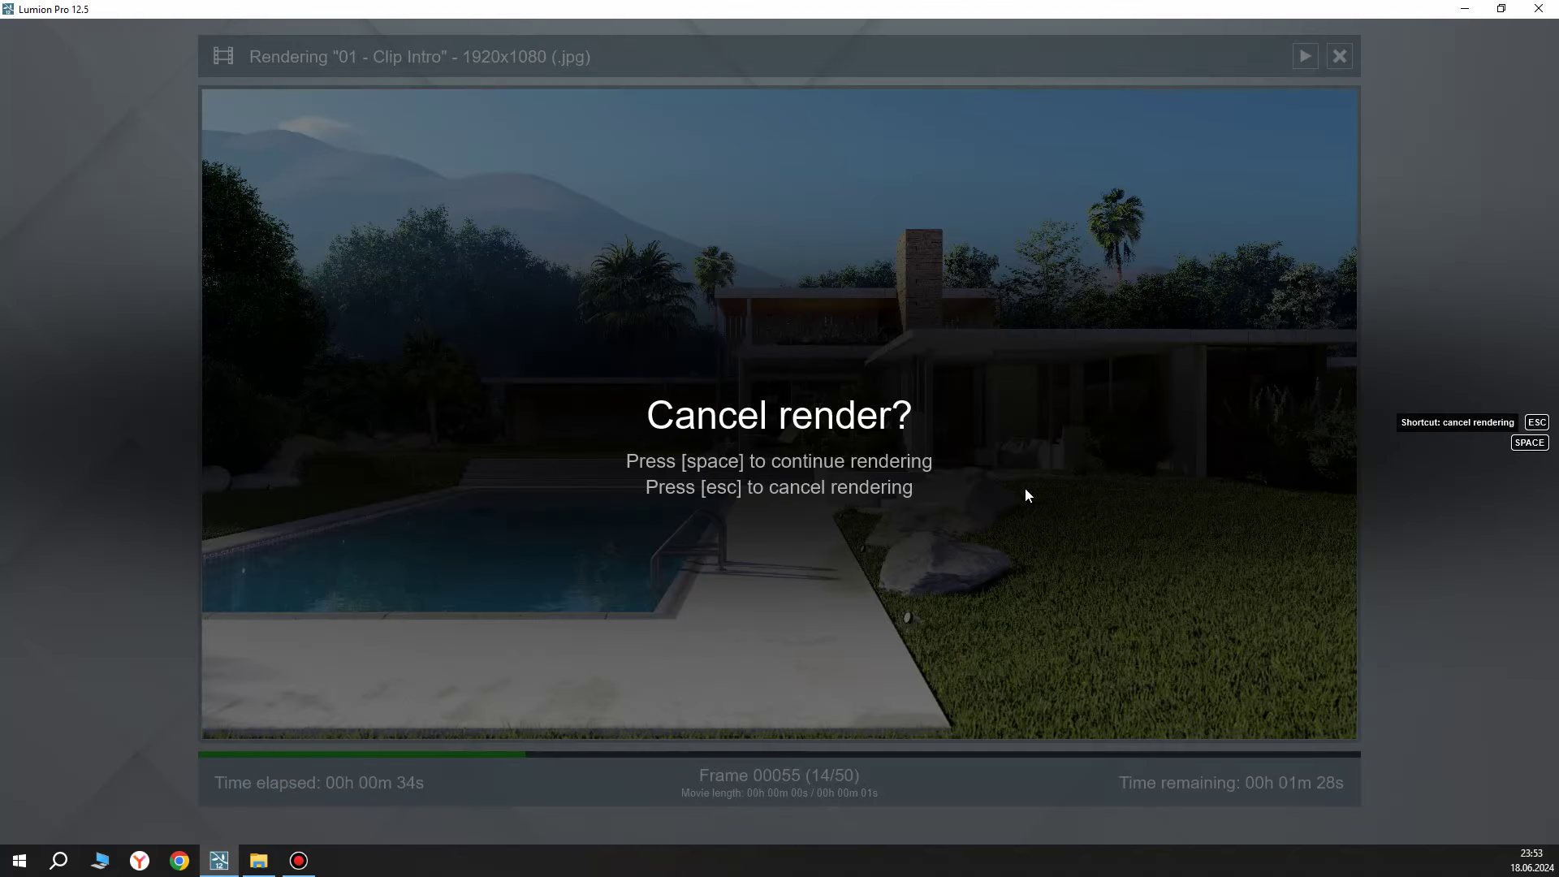
Pack all 55 rendered frames into Render.zip with 7-Zip, then delete the archive.
left_click(1466, 10)
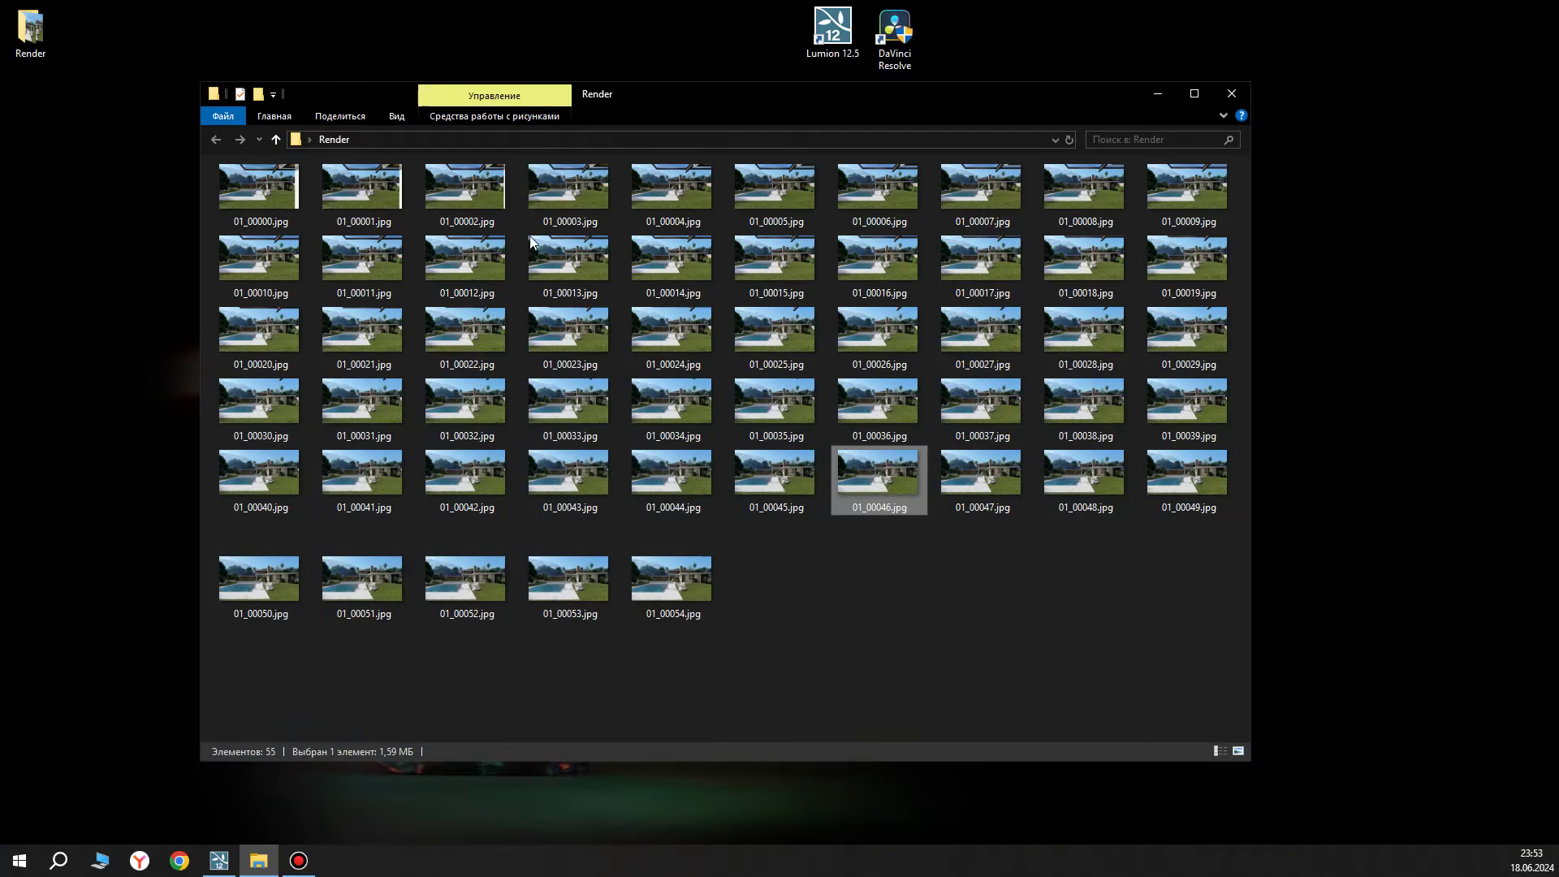
left_click(287, 201)
key("ctrl+a")
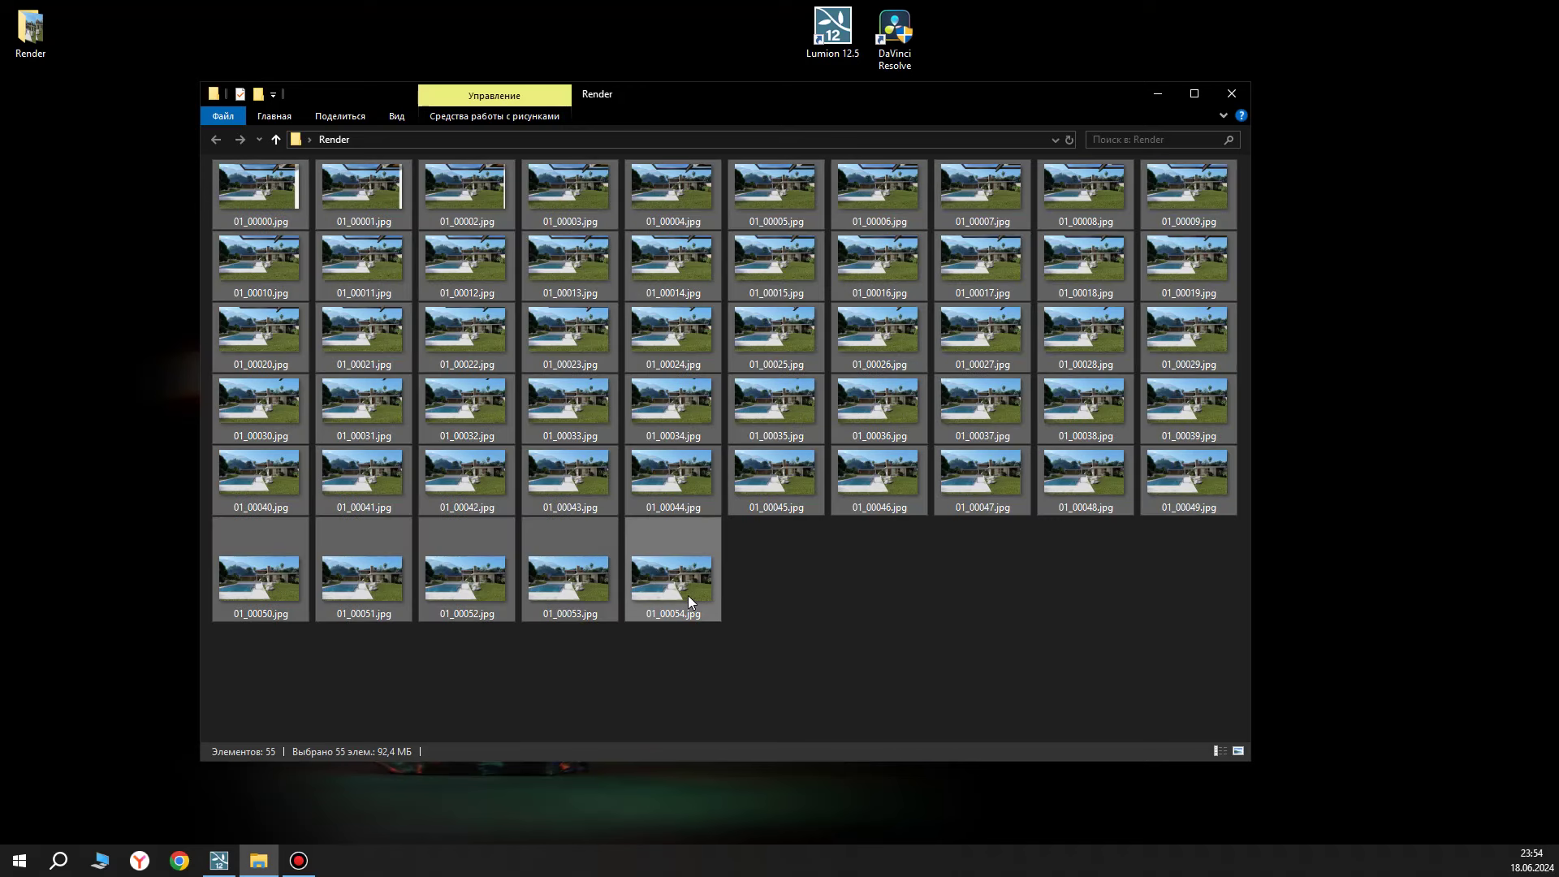
right_click(685, 582)
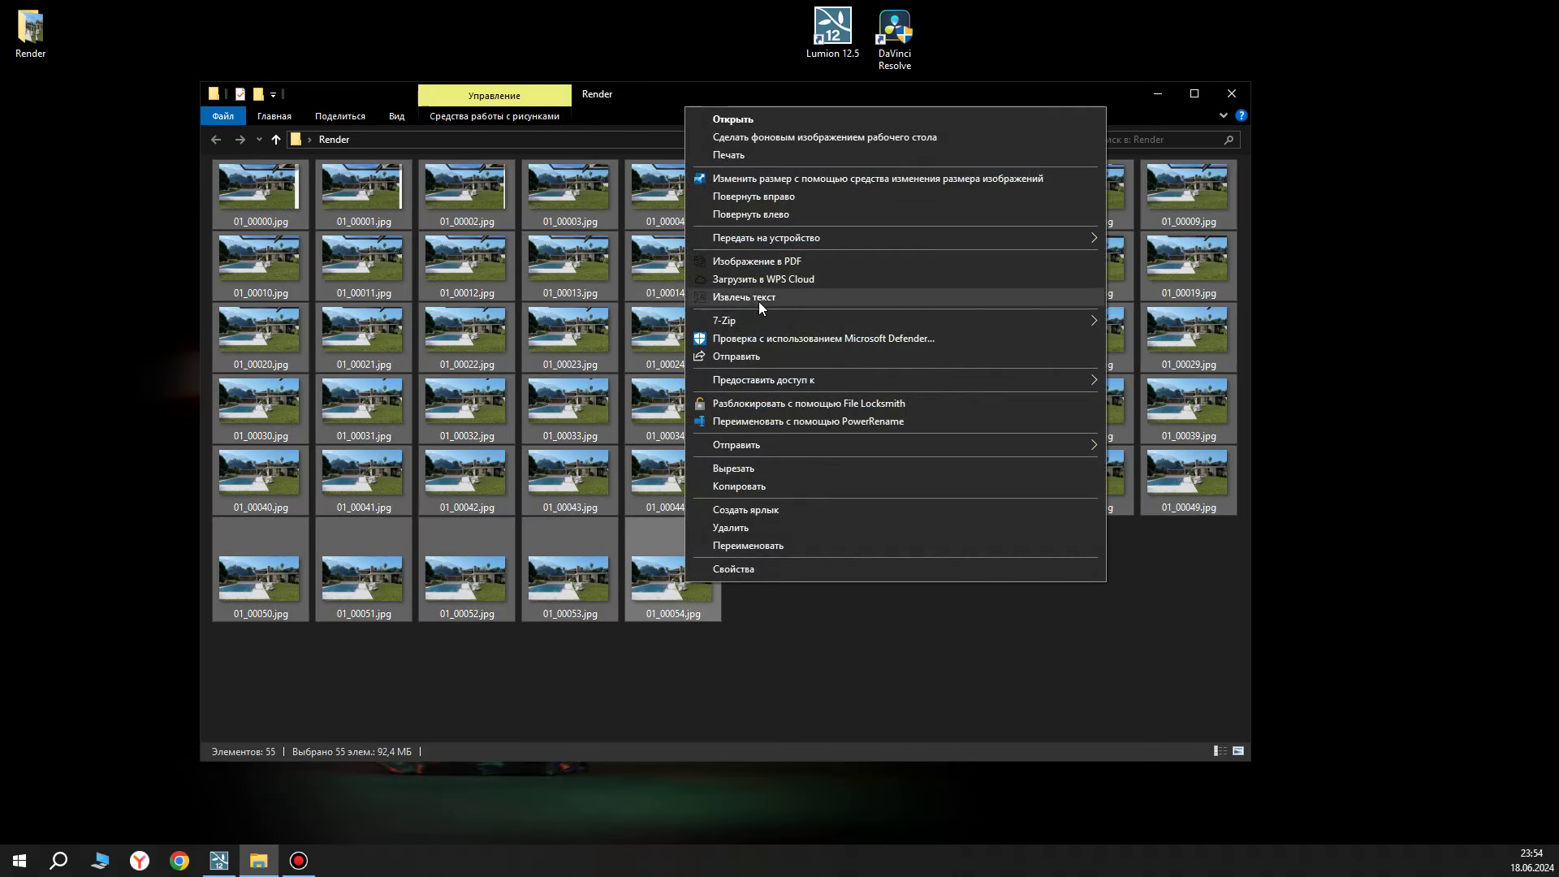
mouse_move(895, 320)
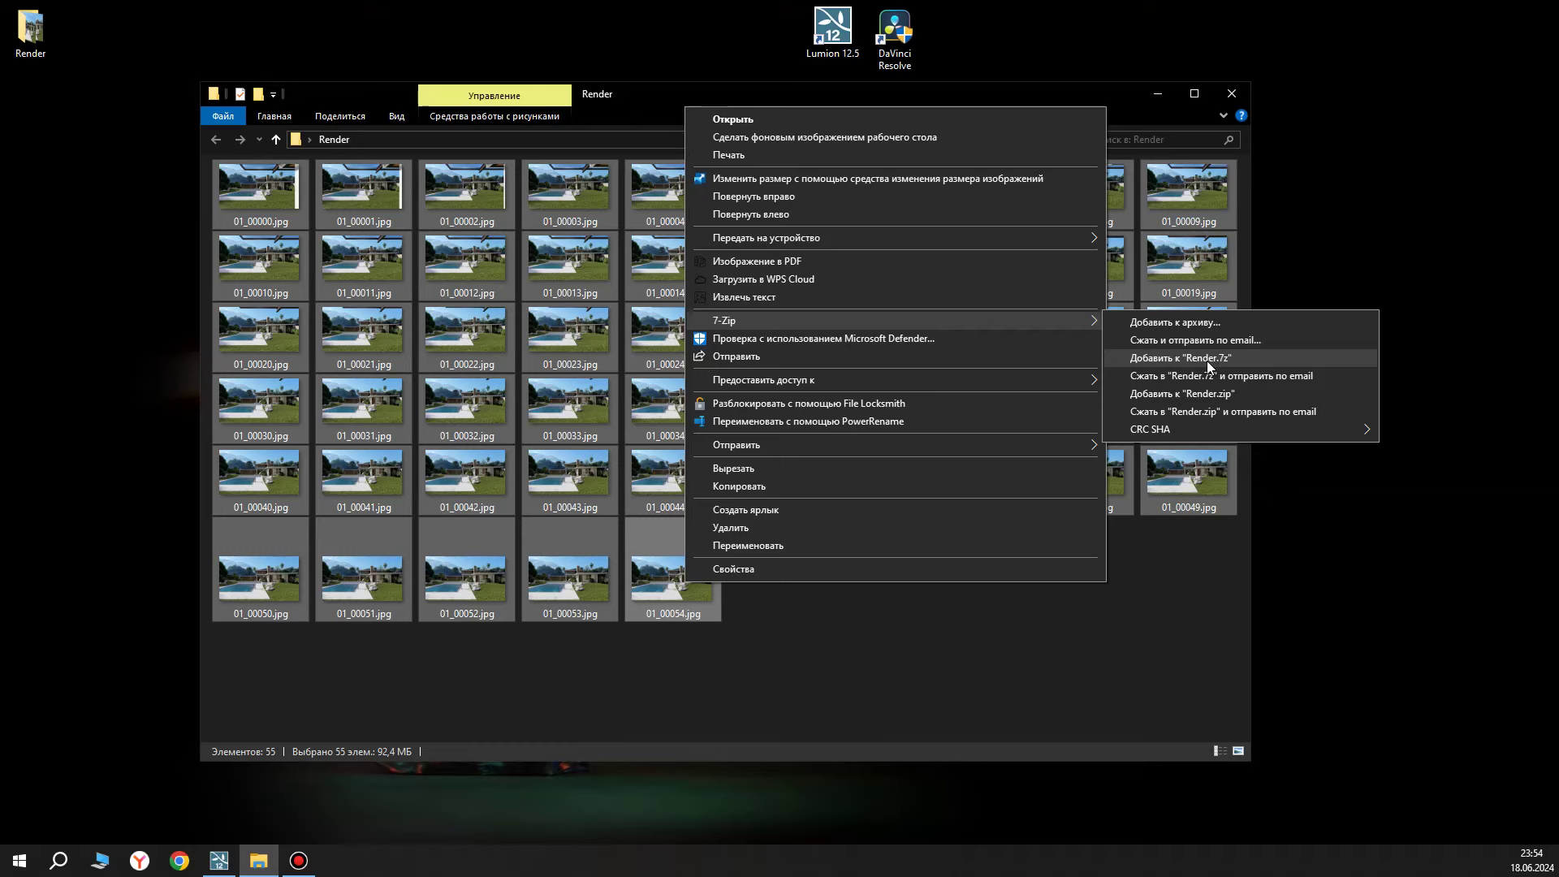
left_click(1200, 396)
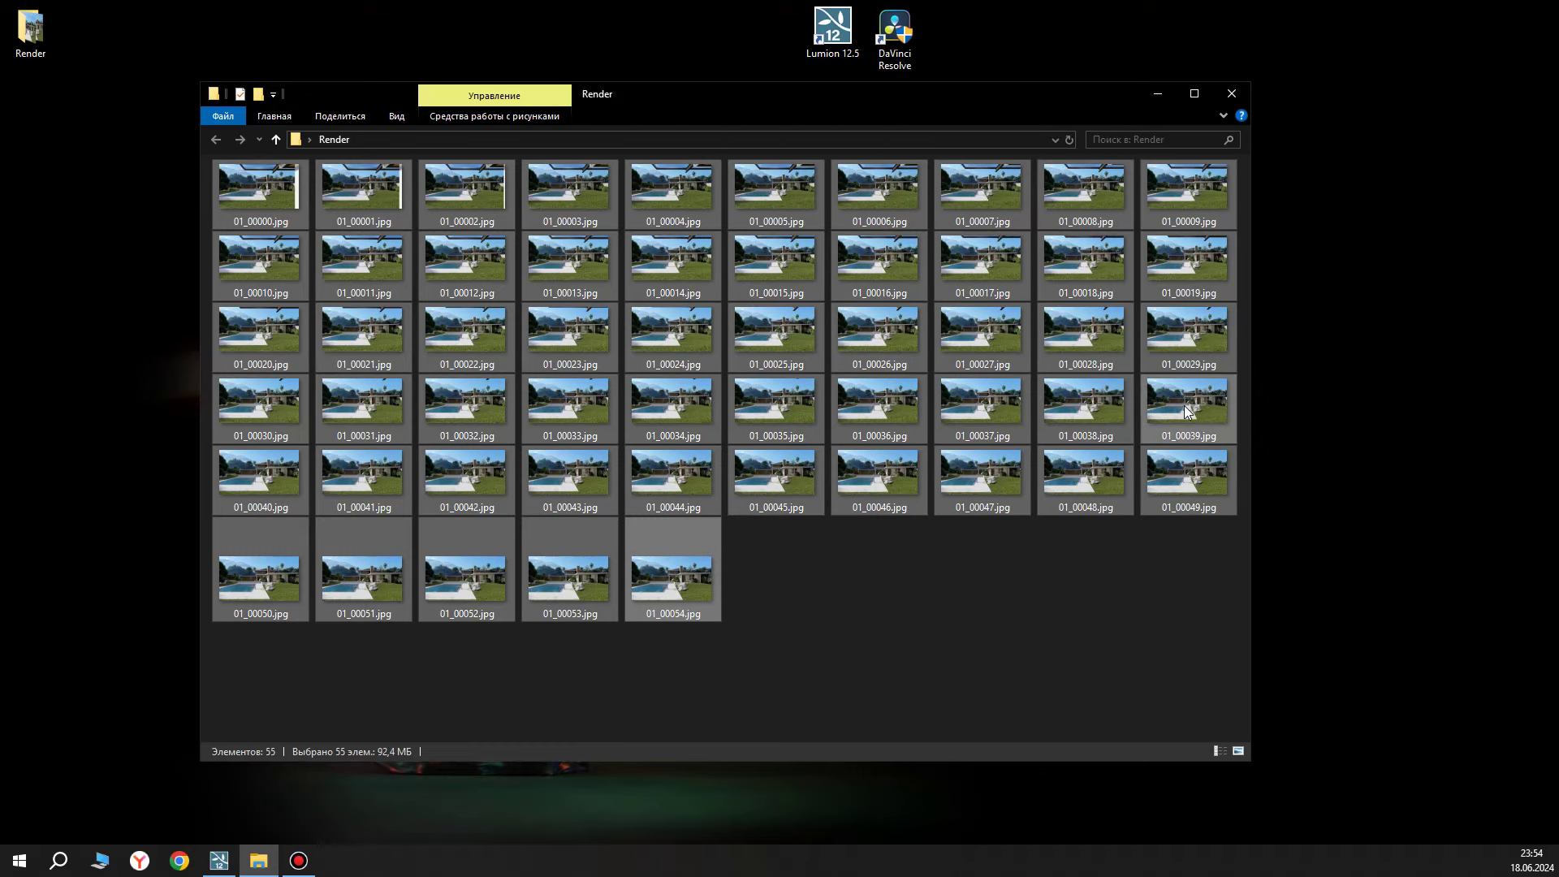
left_click(798, 589)
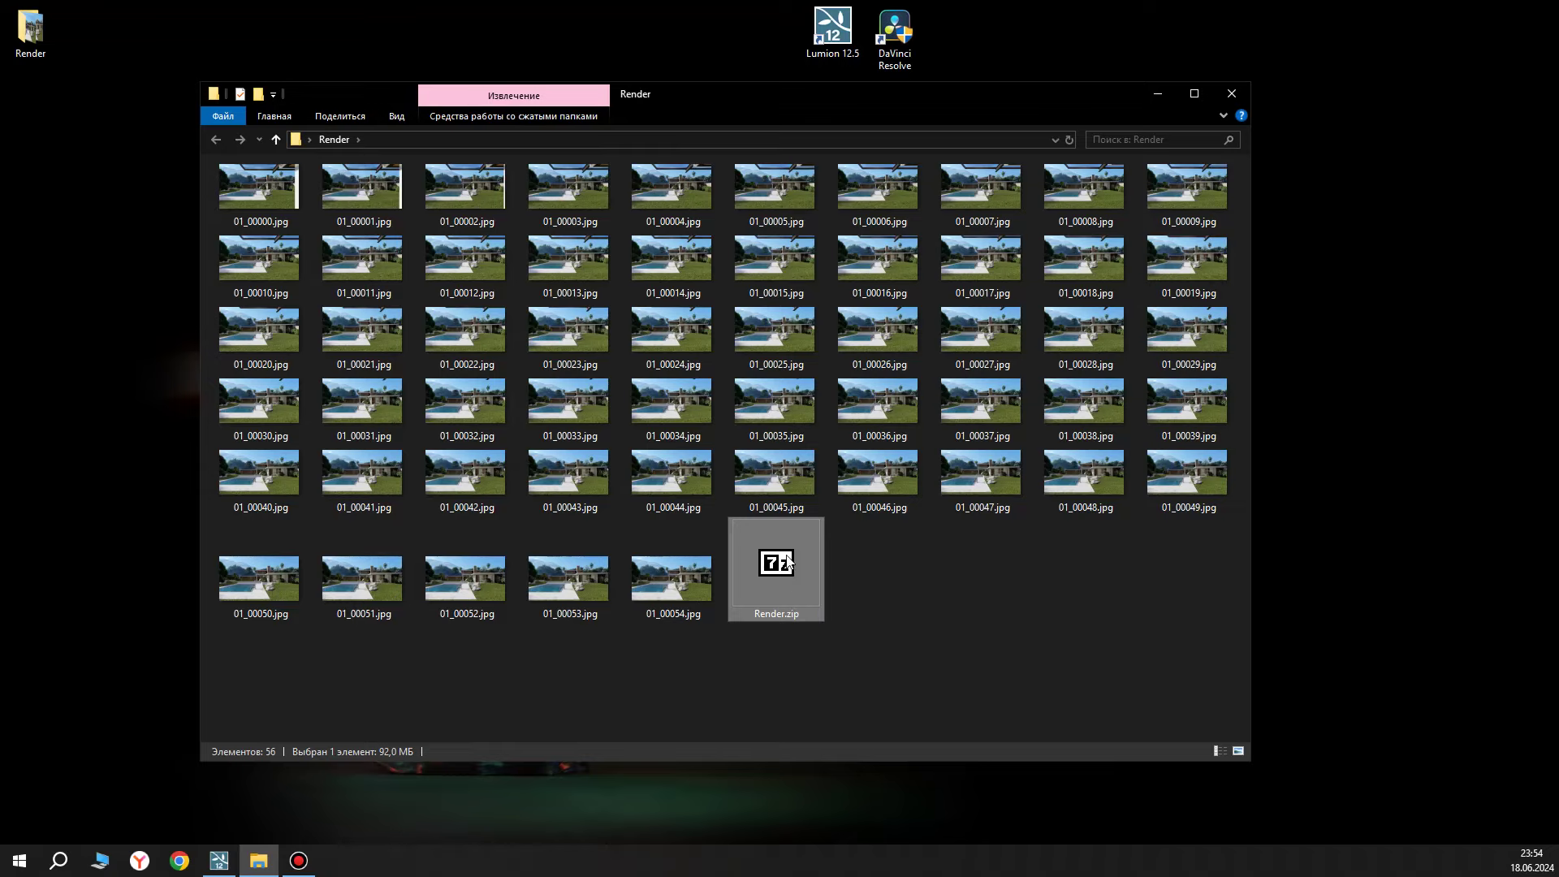
key("Delete")
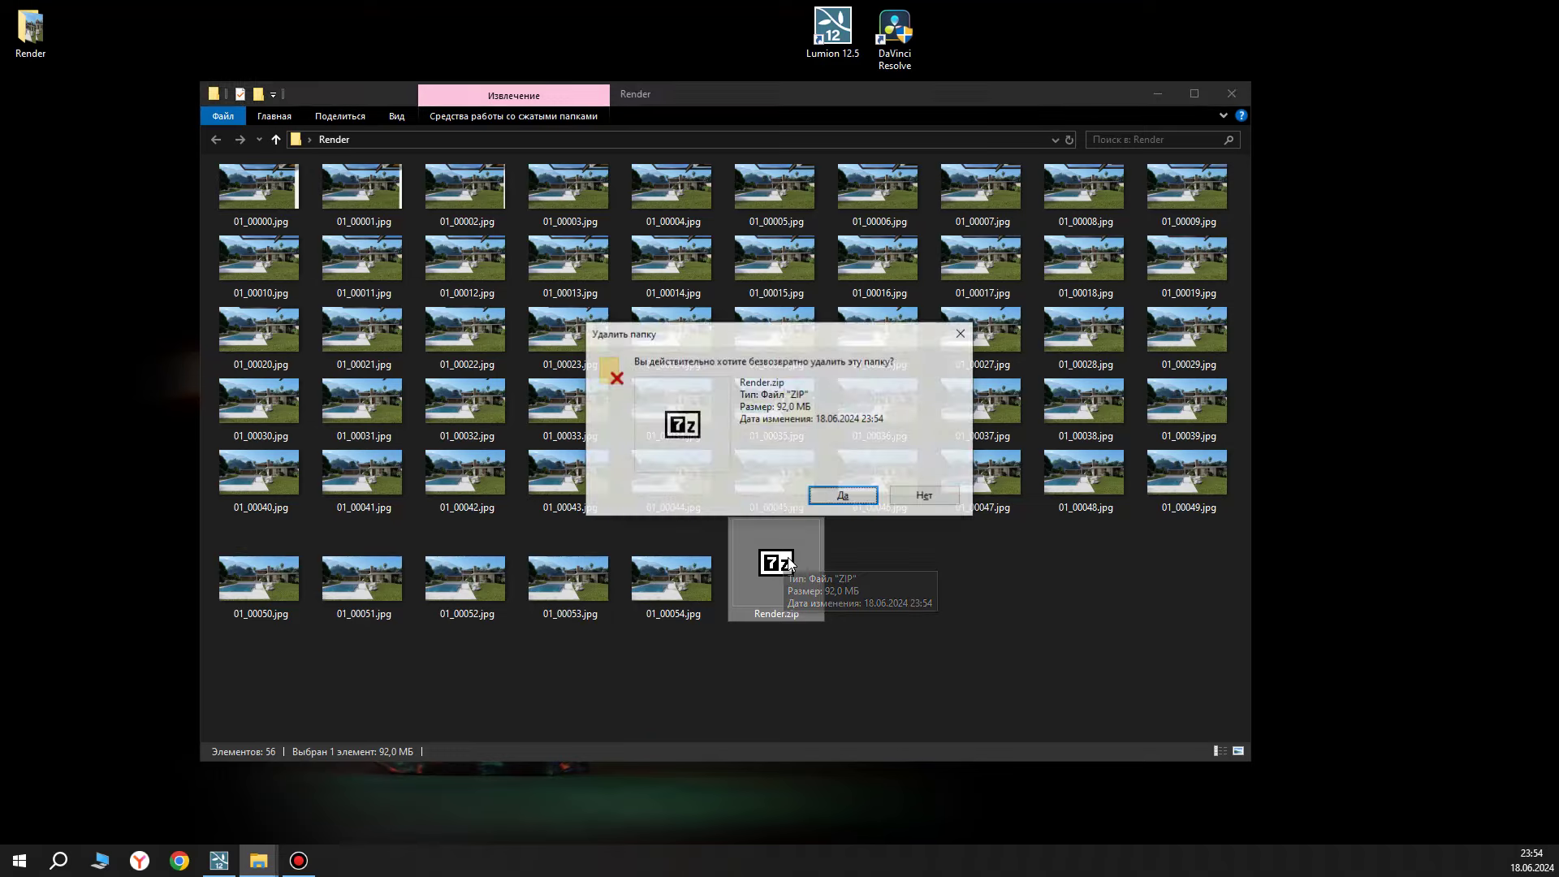
key("Return")
Minimize the Render folder and launch DaVinci Resolve from the desktop.
left_click(265, 209)
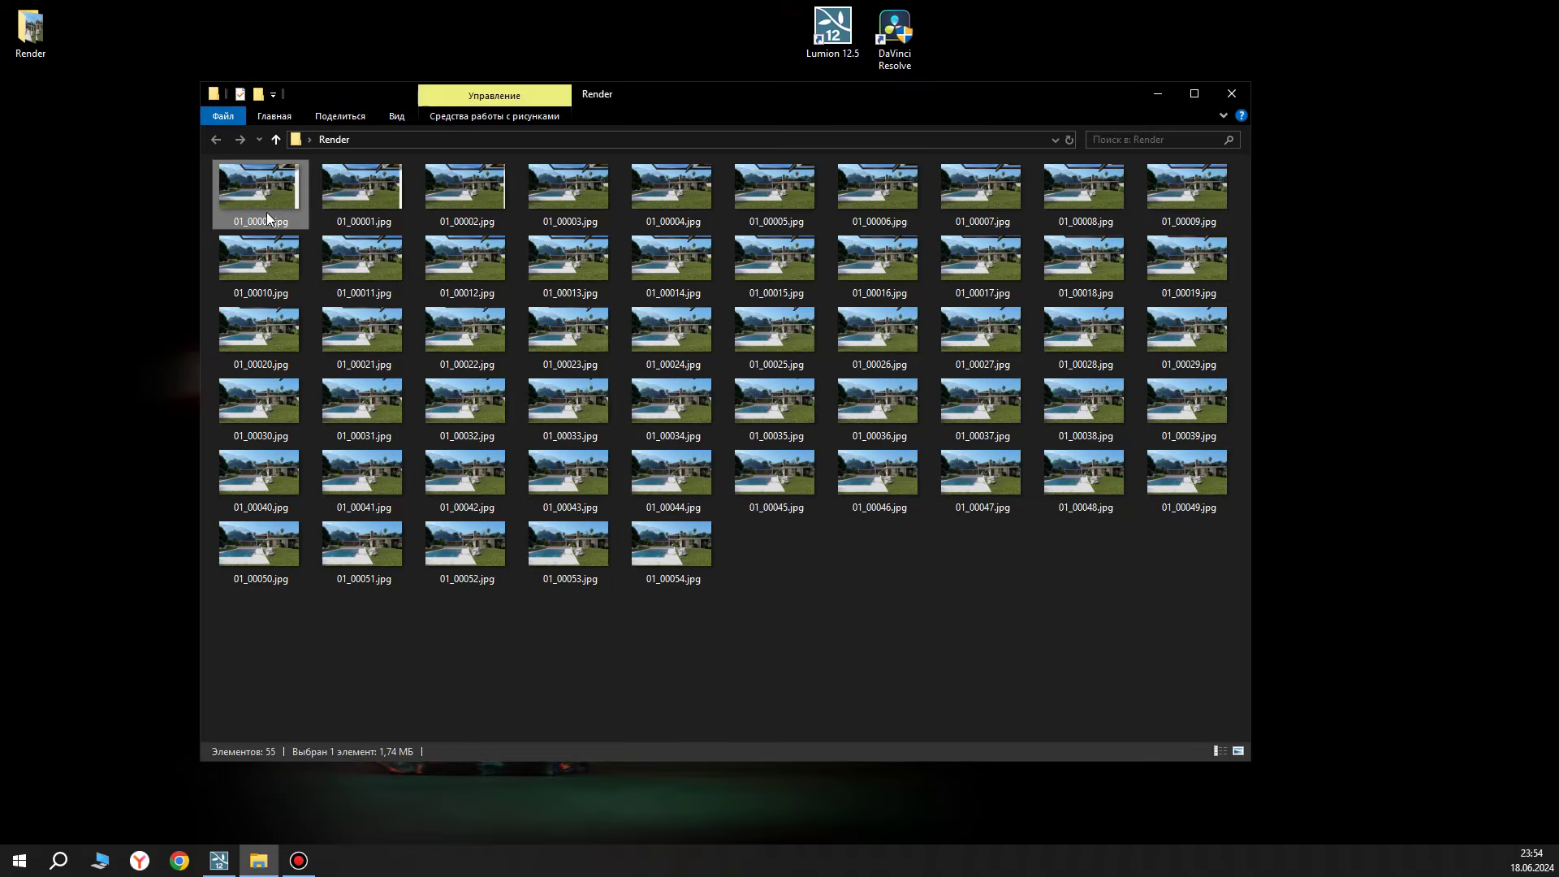
left_click(1158, 93)
double_click(893, 36)
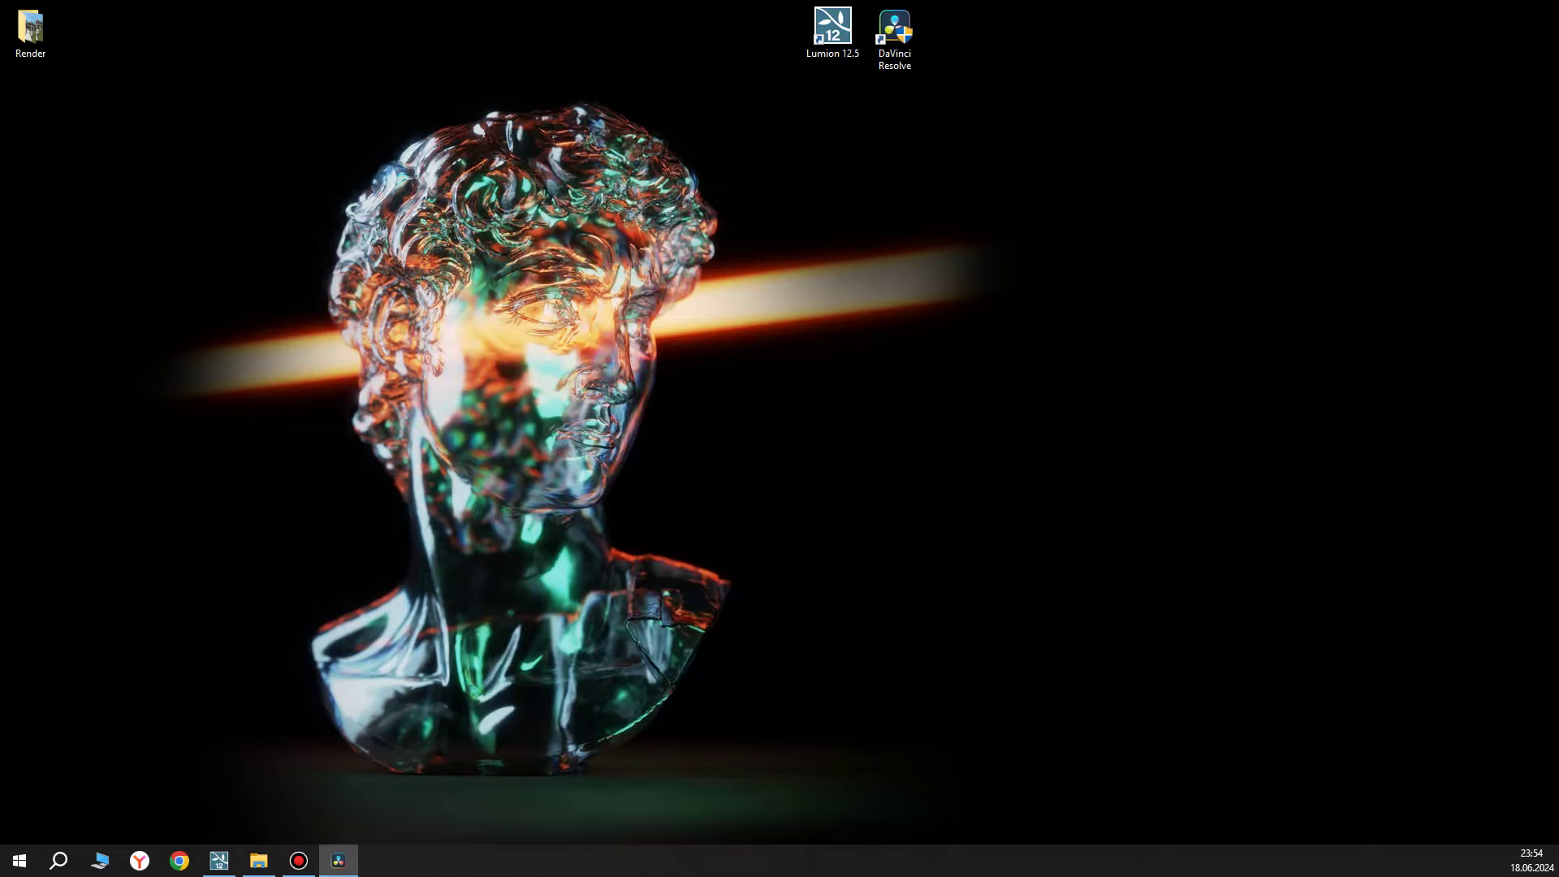
Bring up the empty Untitled Project on the Media page, then minimize Resolve to the desktop.
left_click(339, 861)
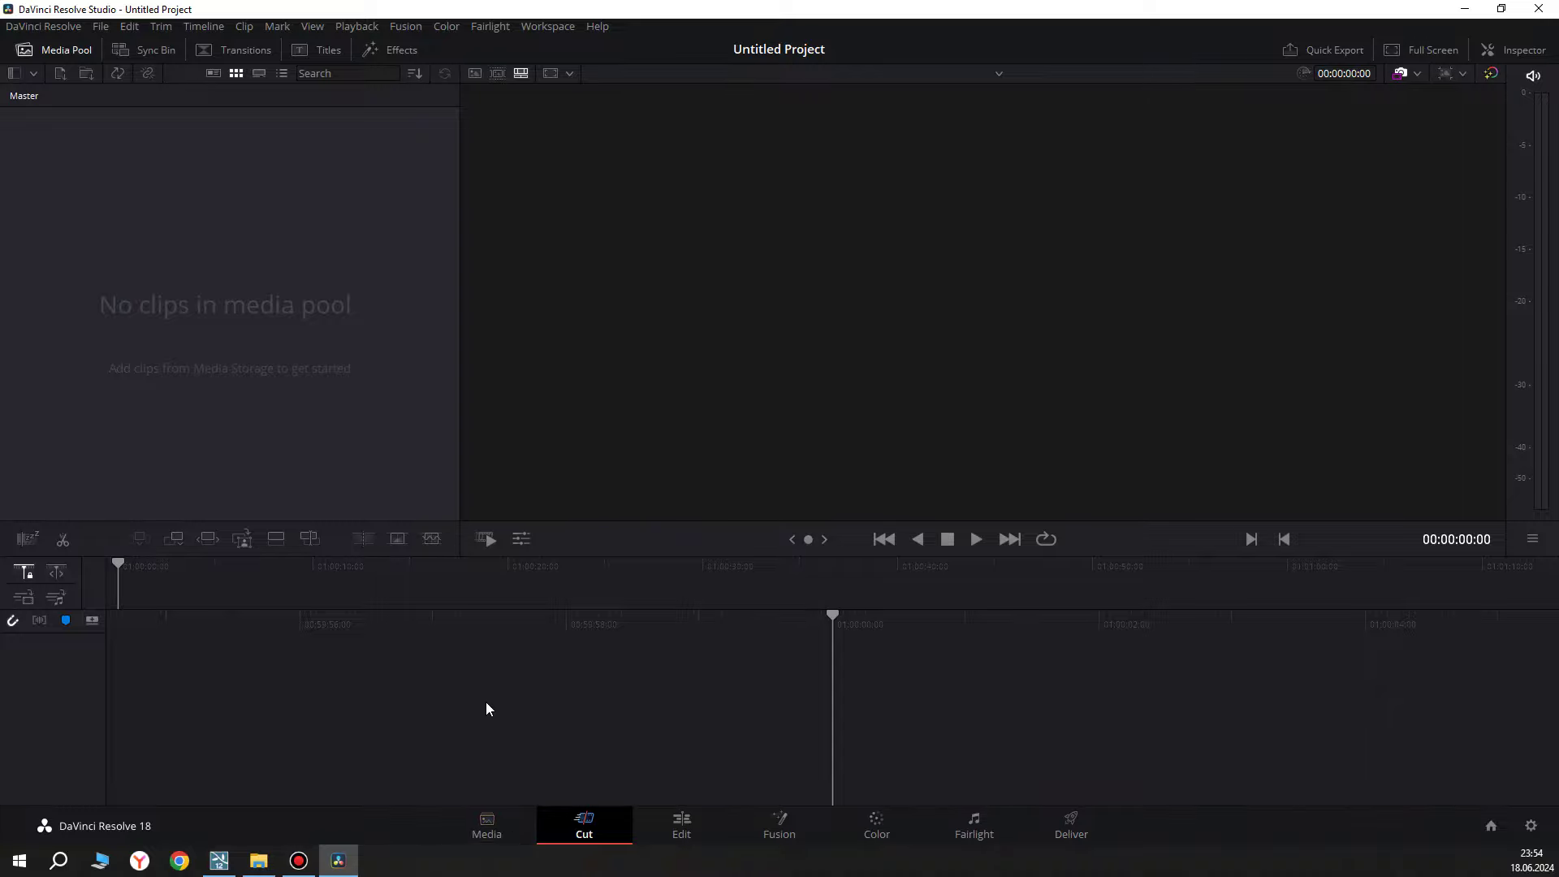
left_click(499, 812)
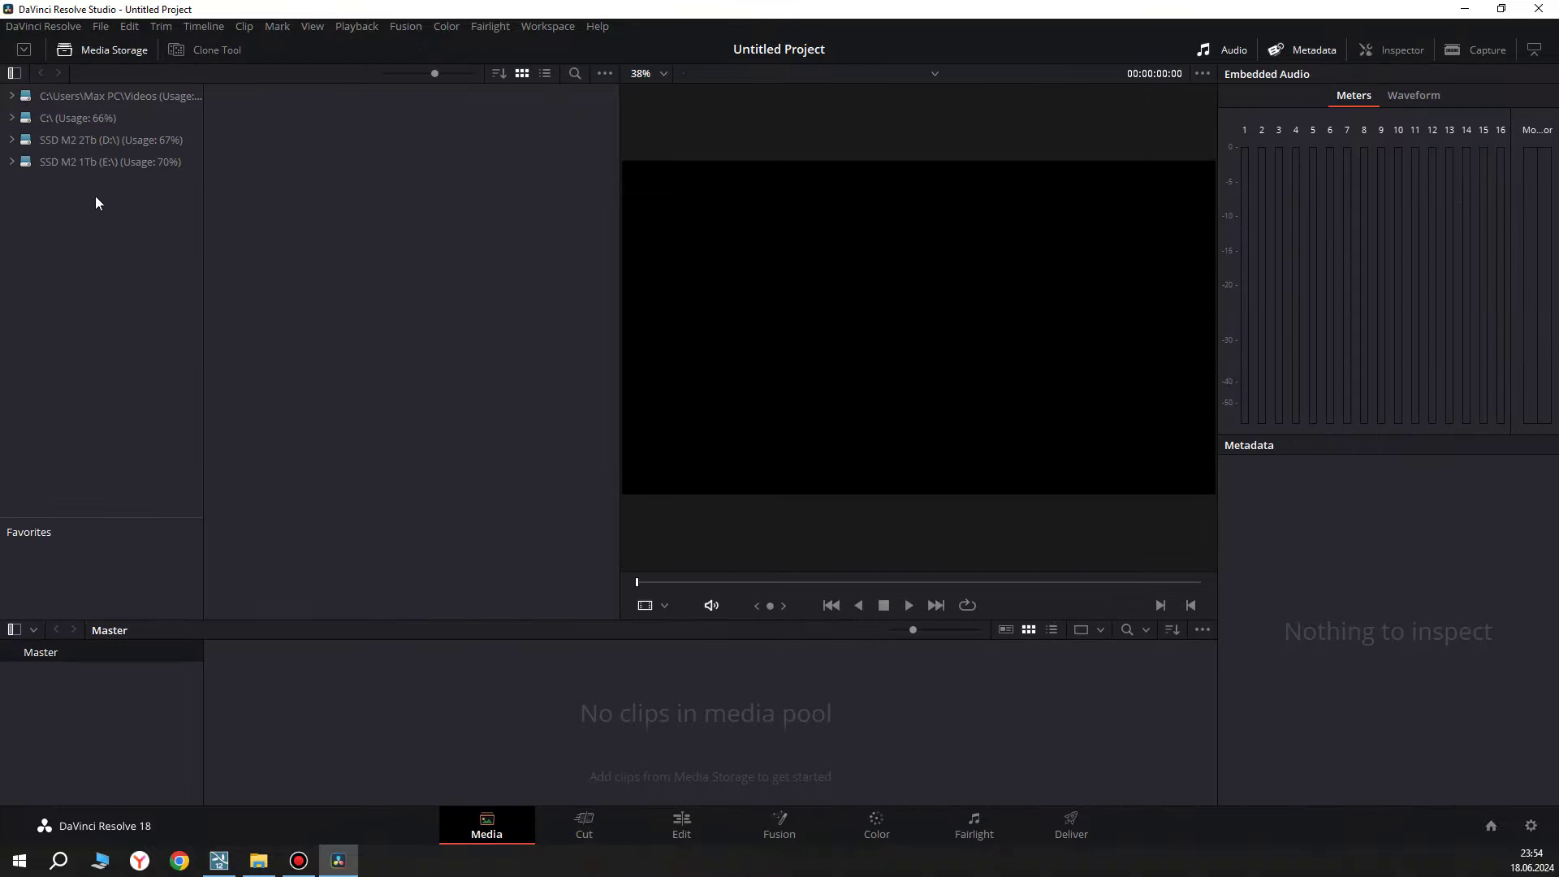
left_click(1465, 8)
Copy the desktop Render folder onto drive SSD M2 2Tb (D:), then return to Resolve.
right_click(39, 27)
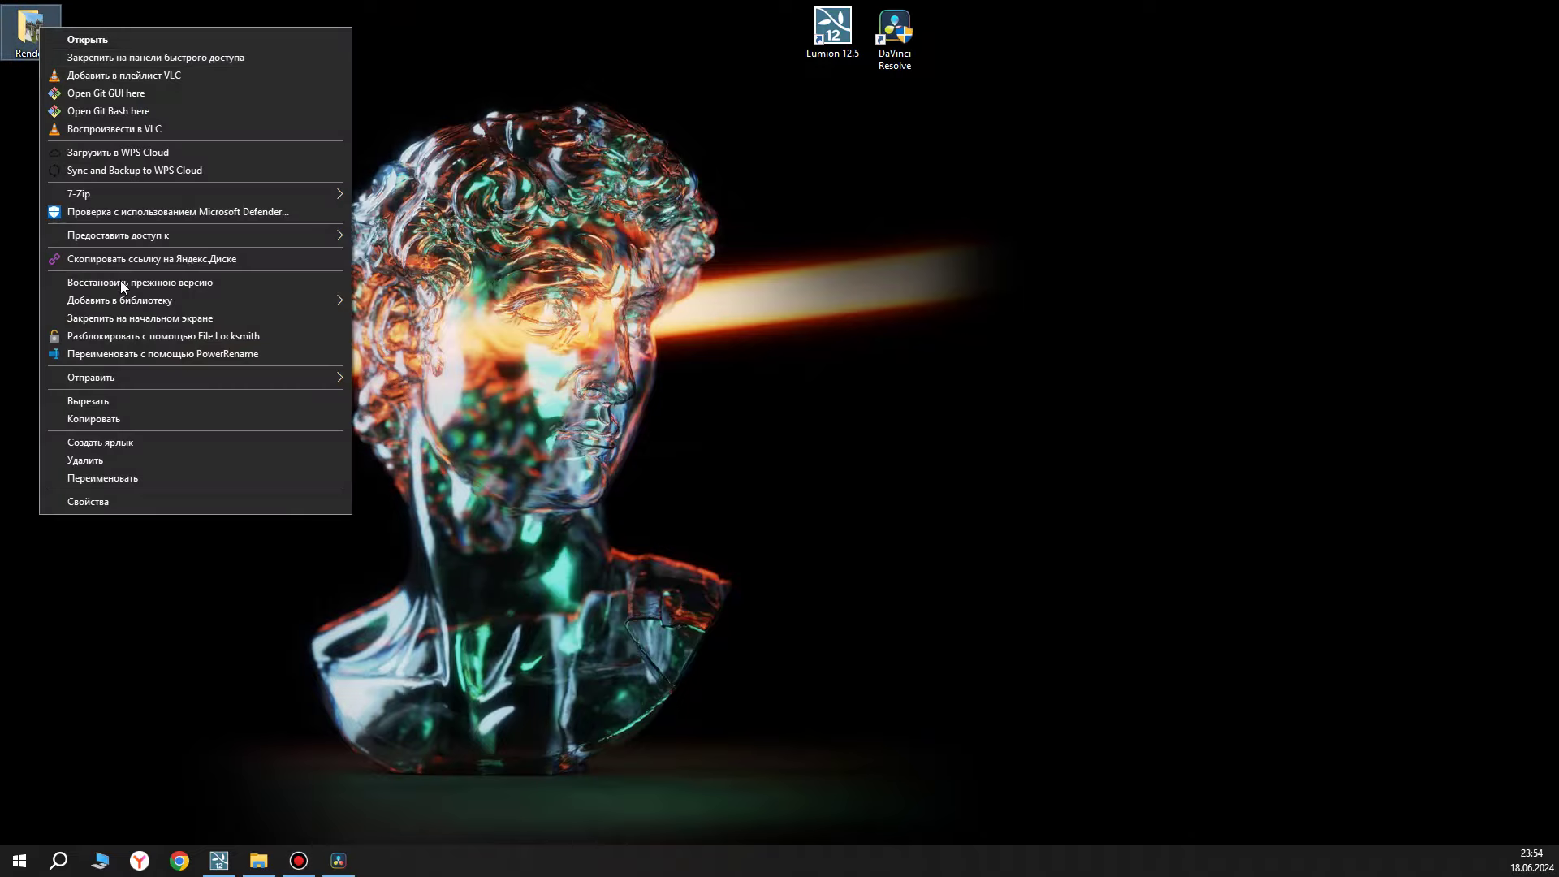
left_click(125, 417)
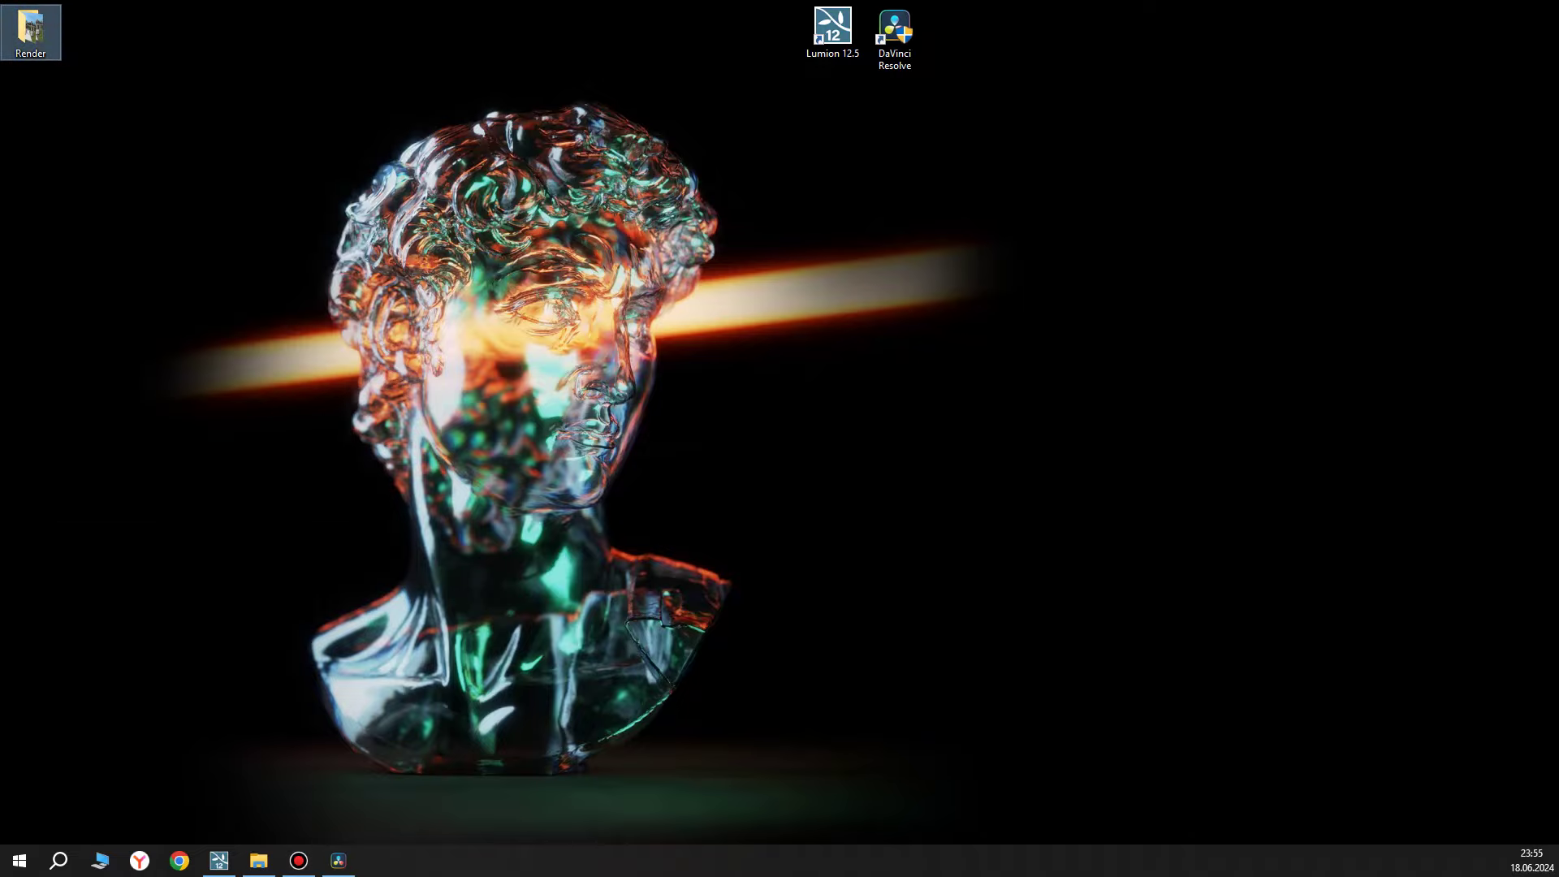
key("super+e")
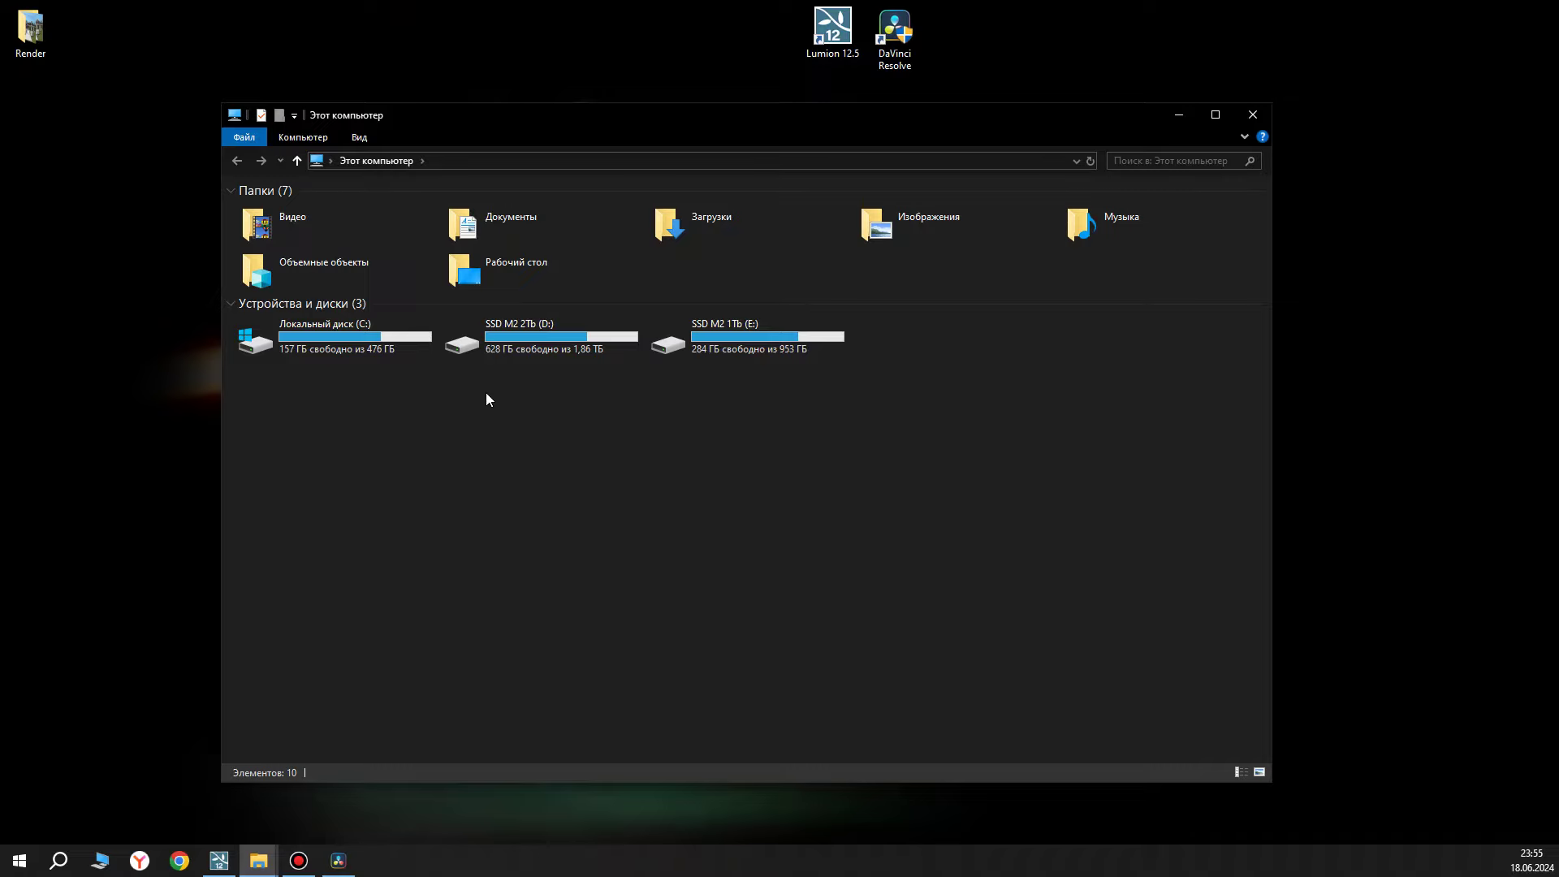
double_click(560, 341)
right_click(383, 721)
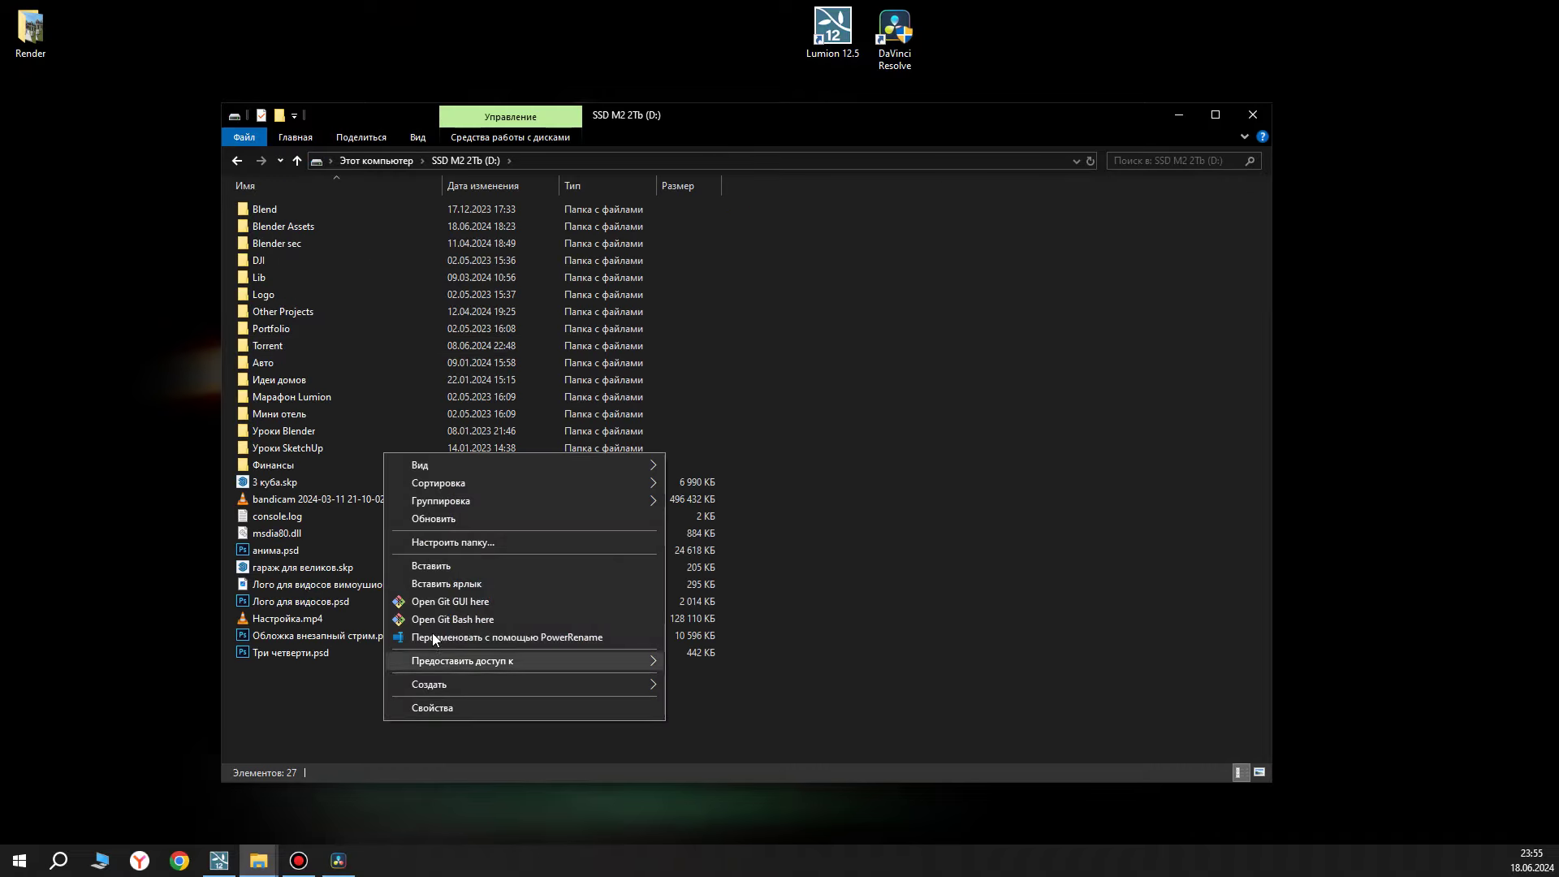
left_click(441, 568)
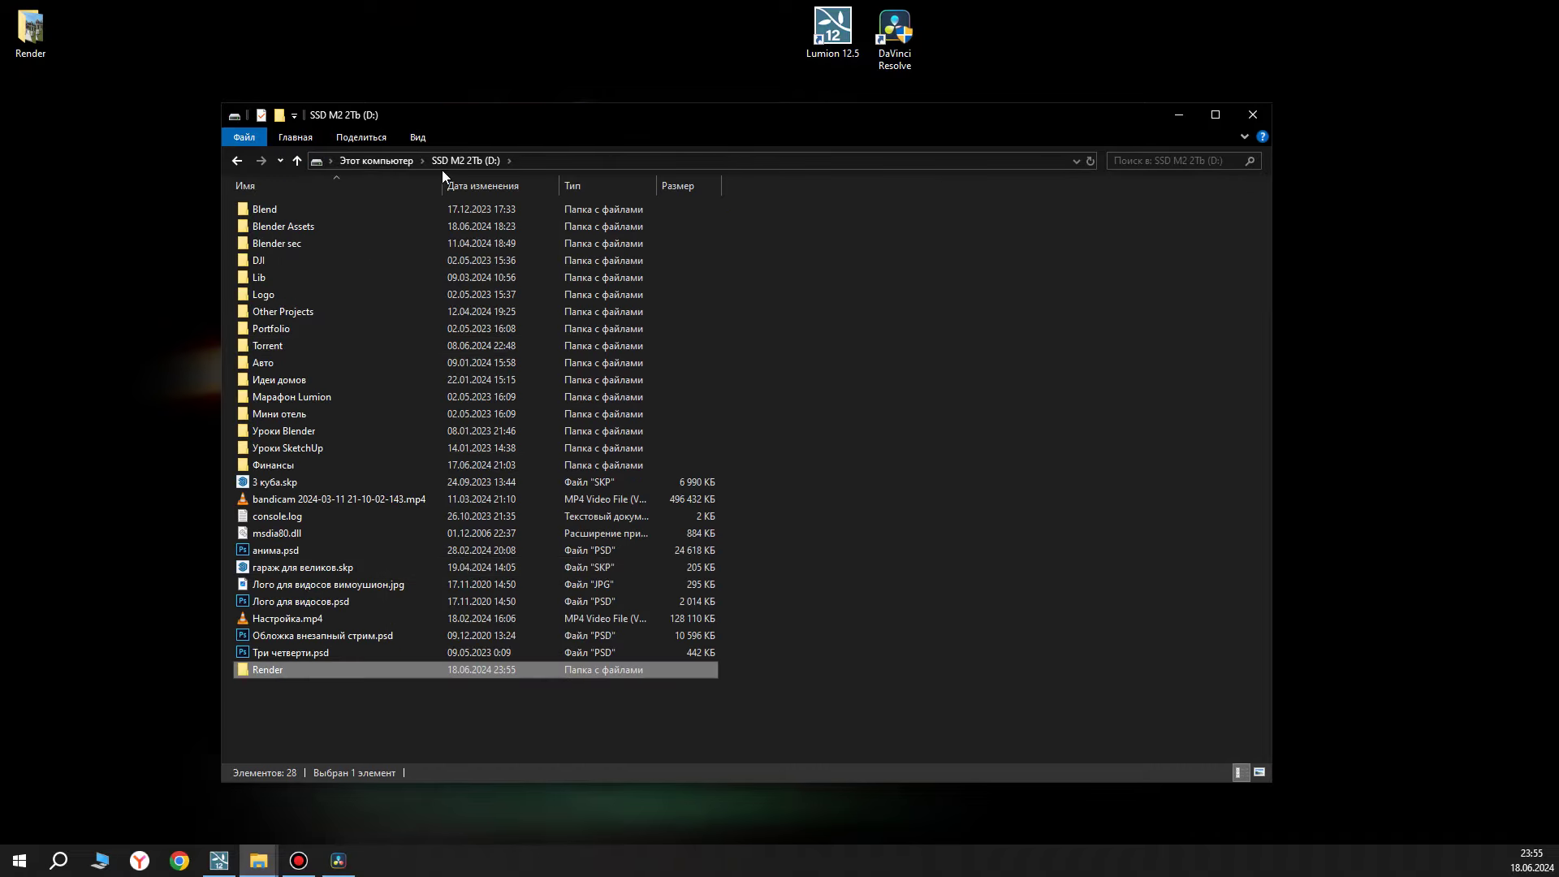
left_click(1179, 114)
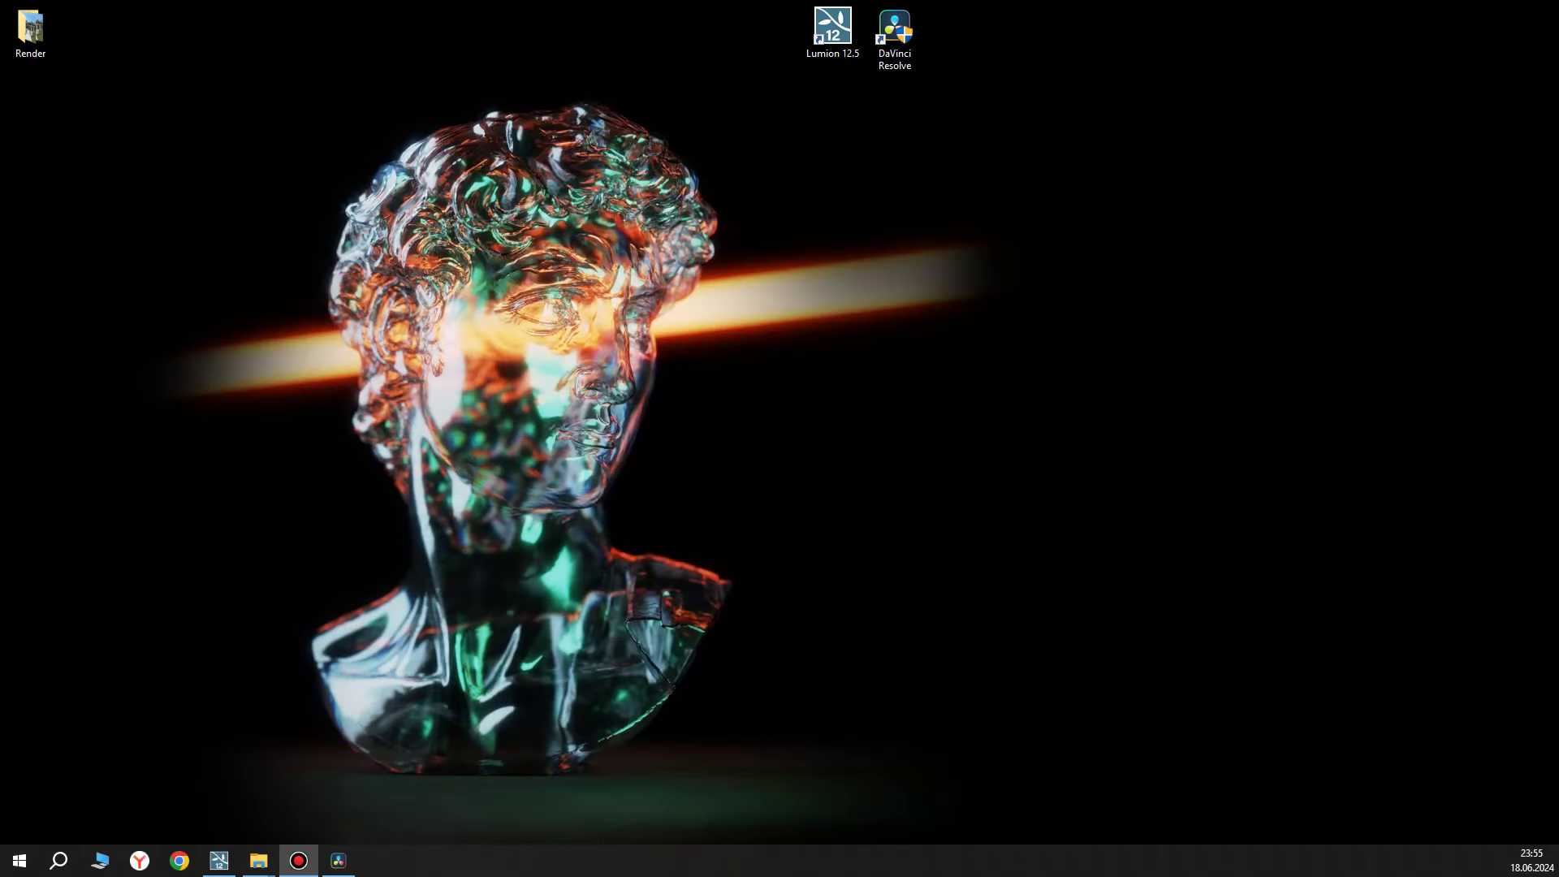
left_click(338, 860)
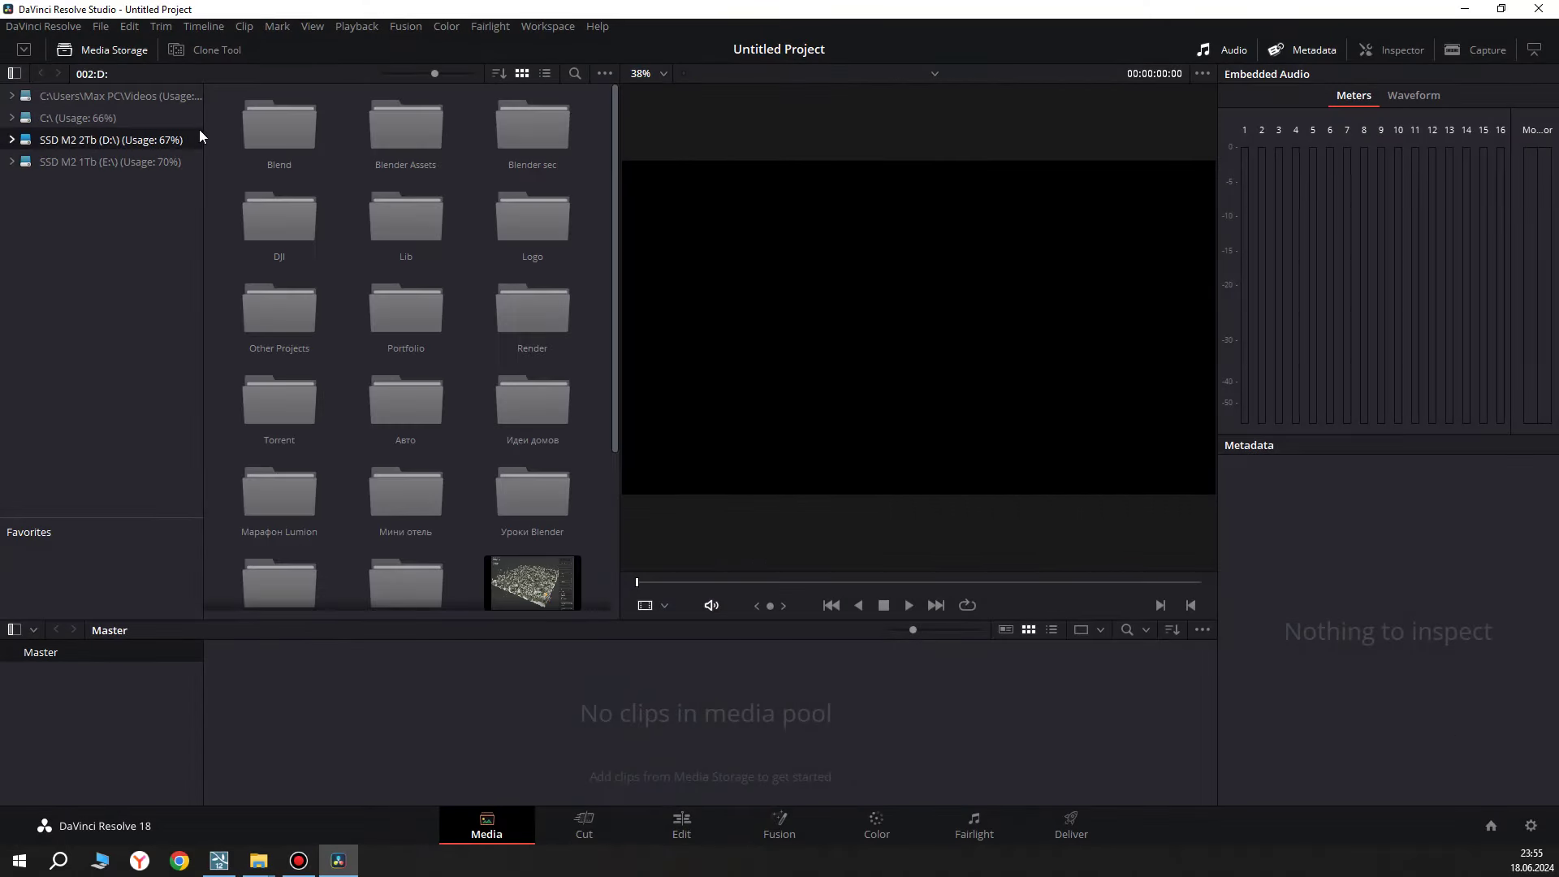
scroll(559, 279, "down", 1)
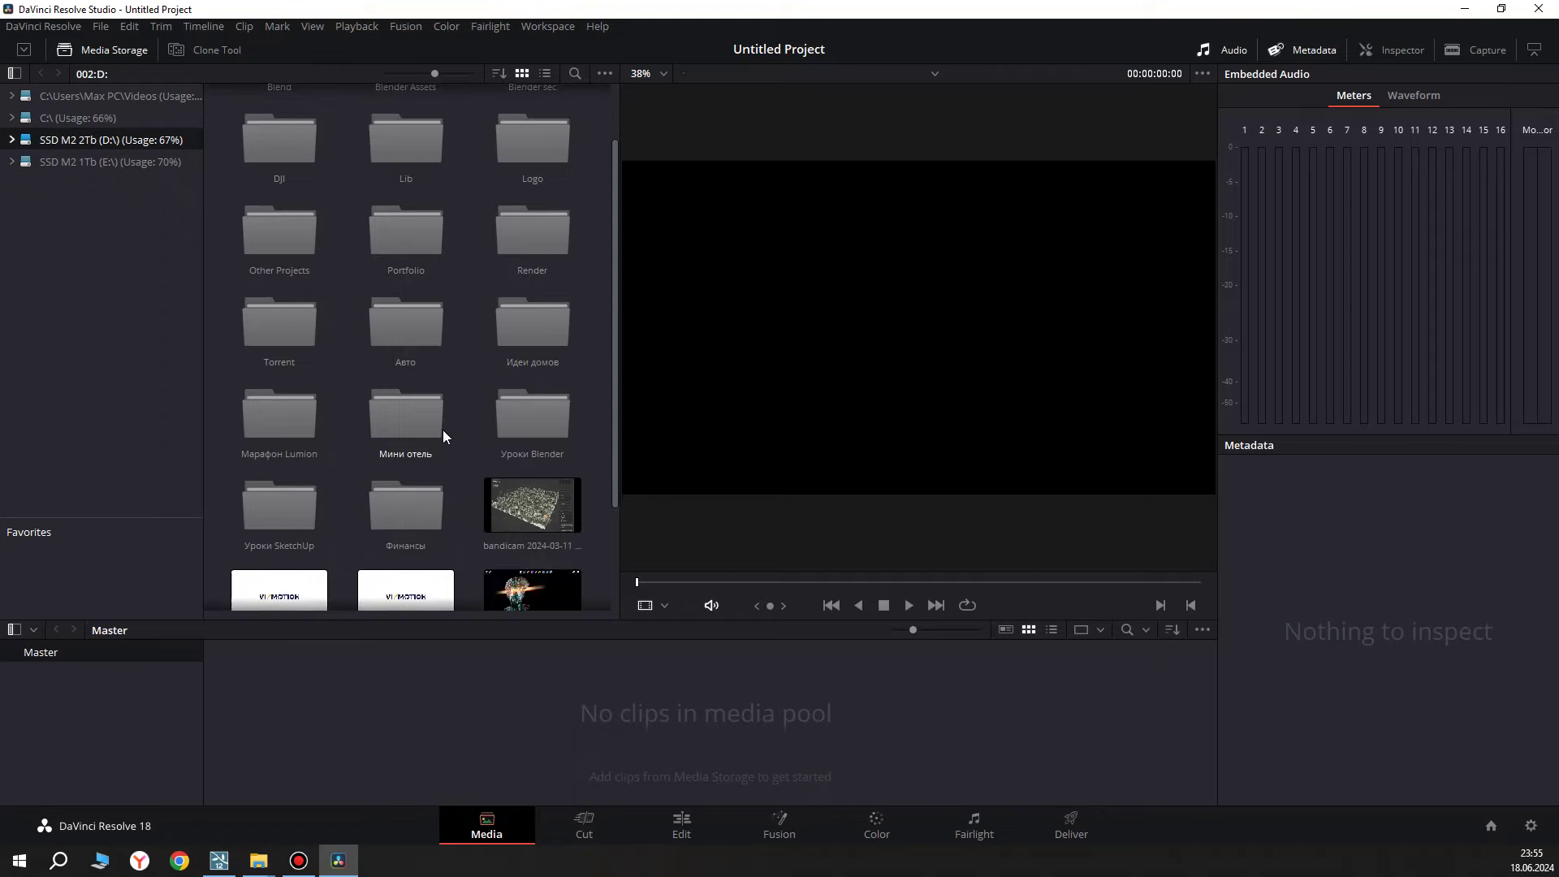
double_click(538, 253)
left_click(266, 126)
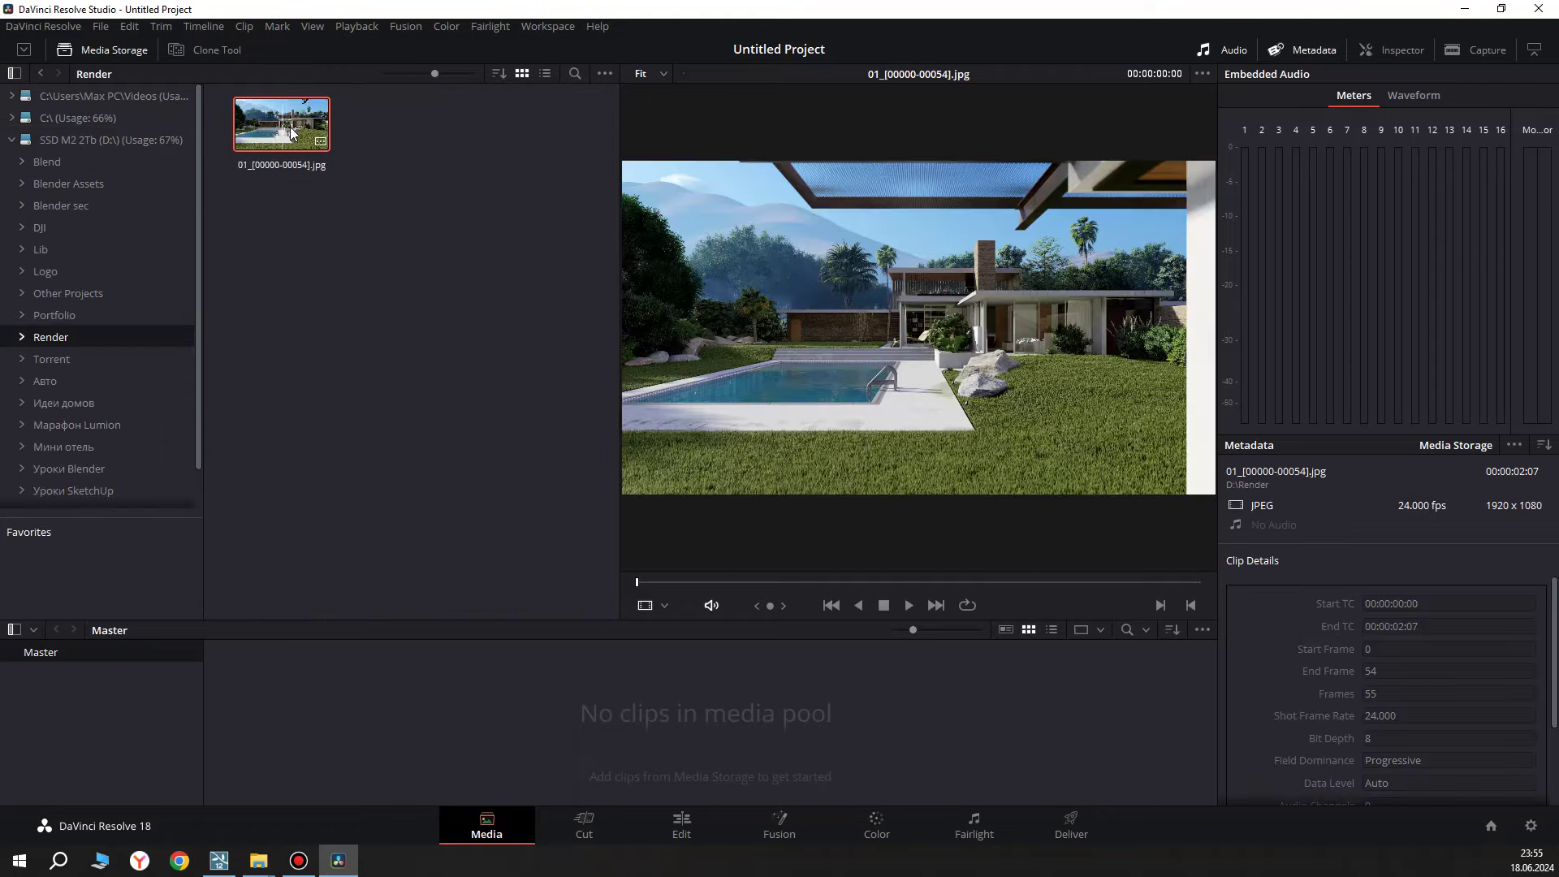
key("space")
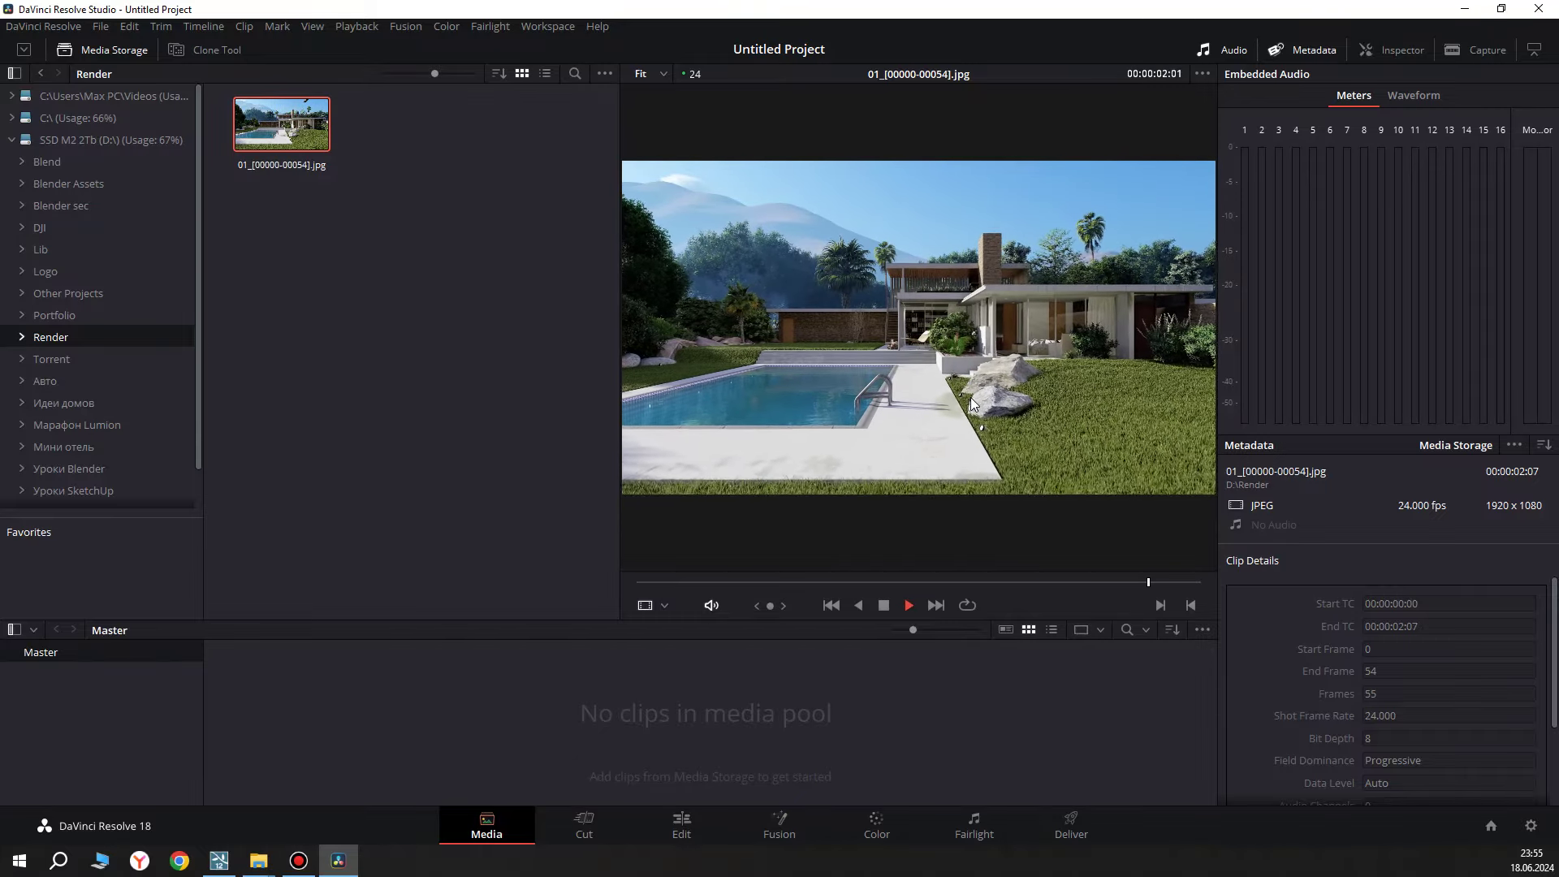
key("space")
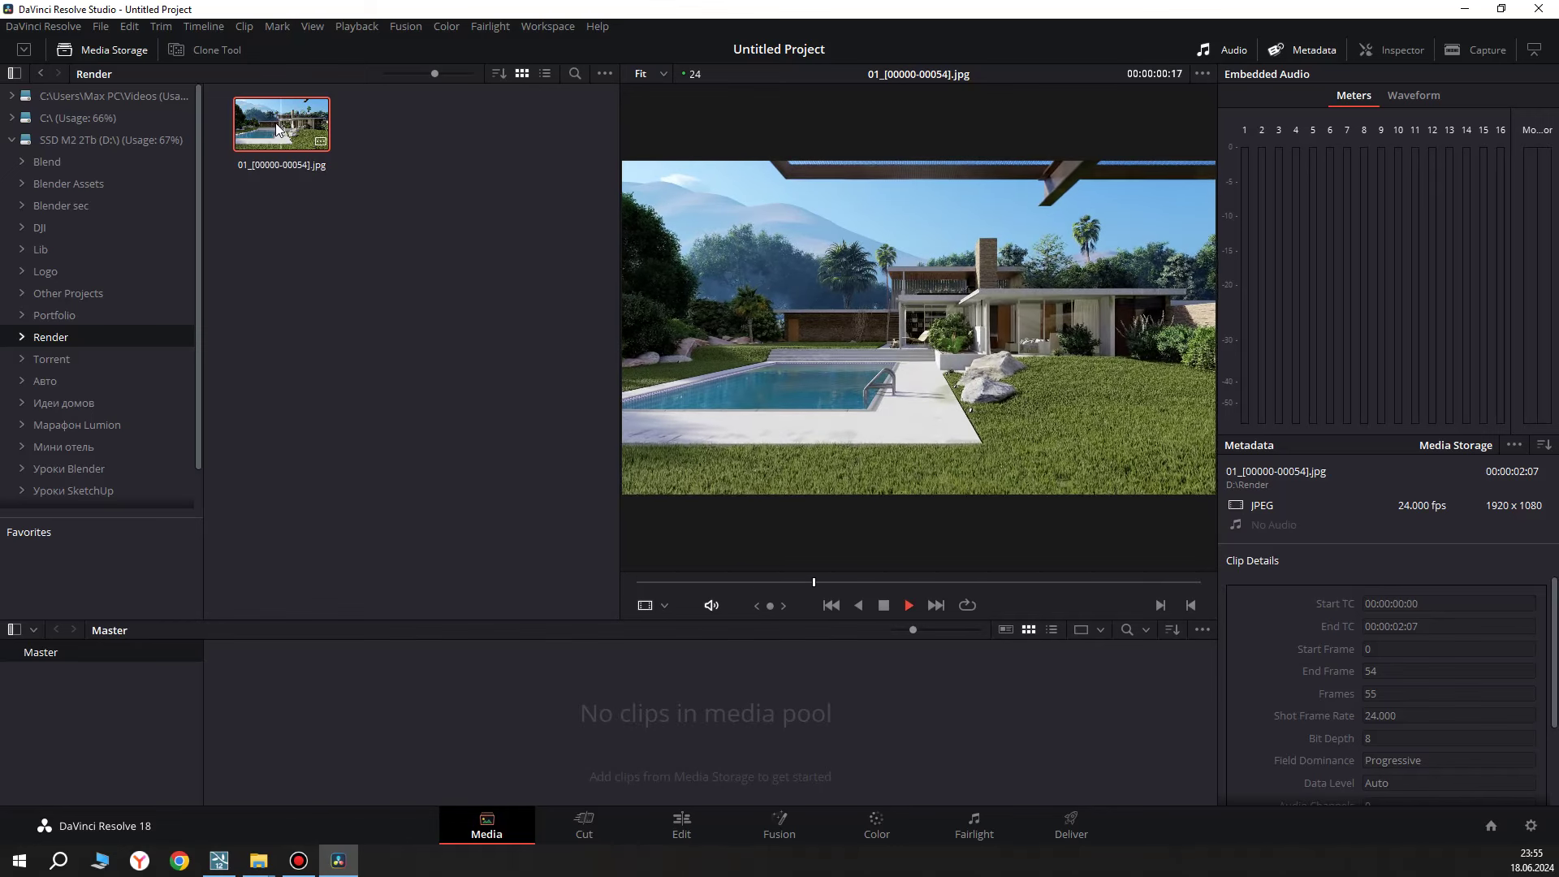
left_click(605, 72)
mouse_move(668, 94)
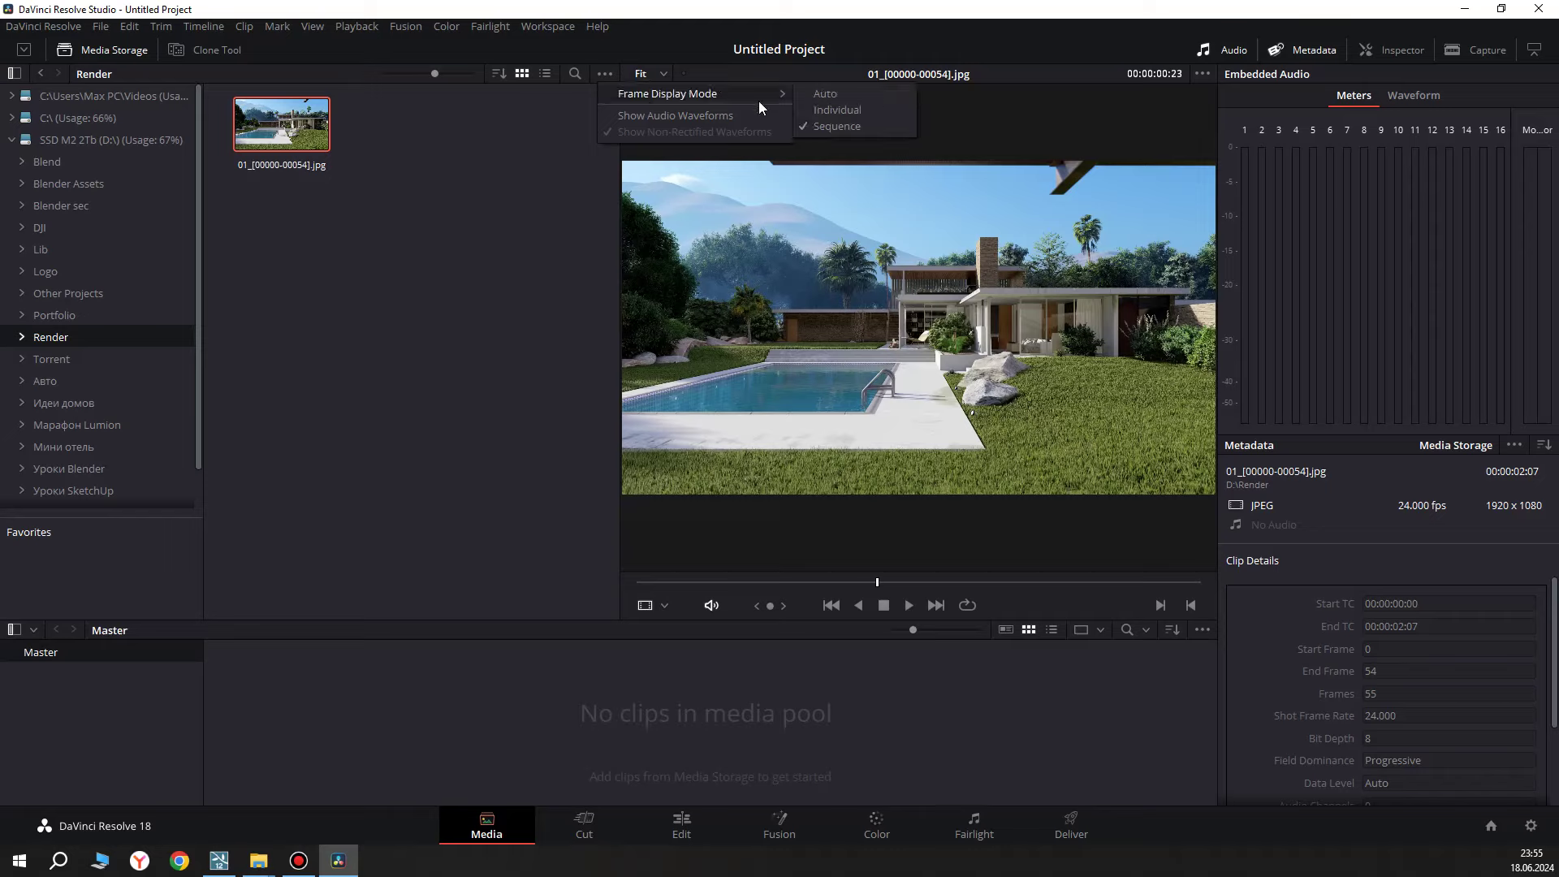
left_click(845, 109)
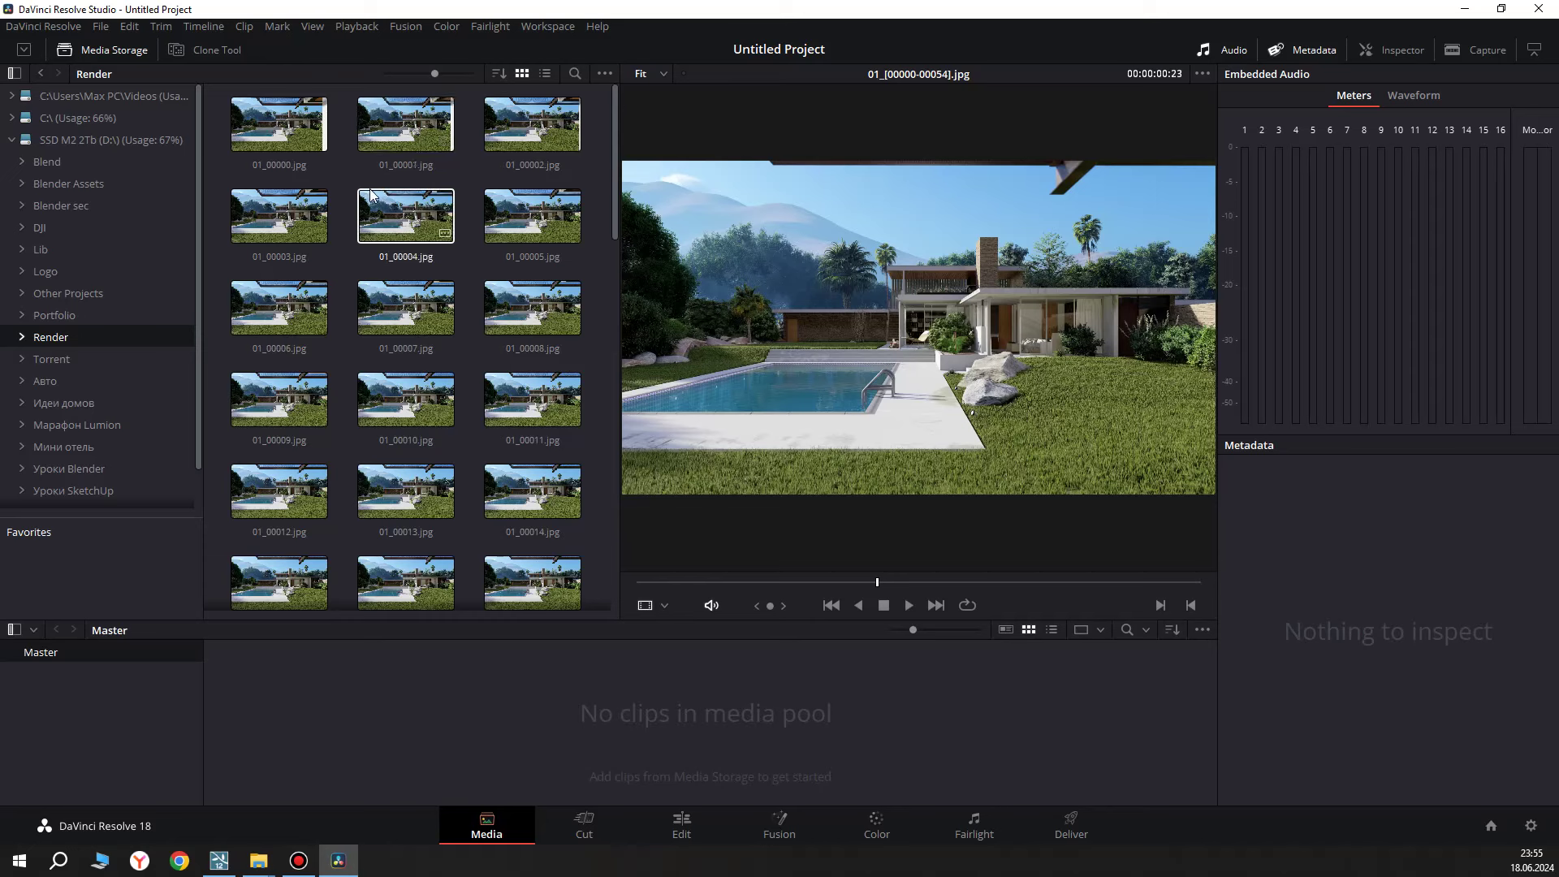
scroll(421, 262, "down", 5)
scroll(503, 203, "up", 5)
left_click(641, 74)
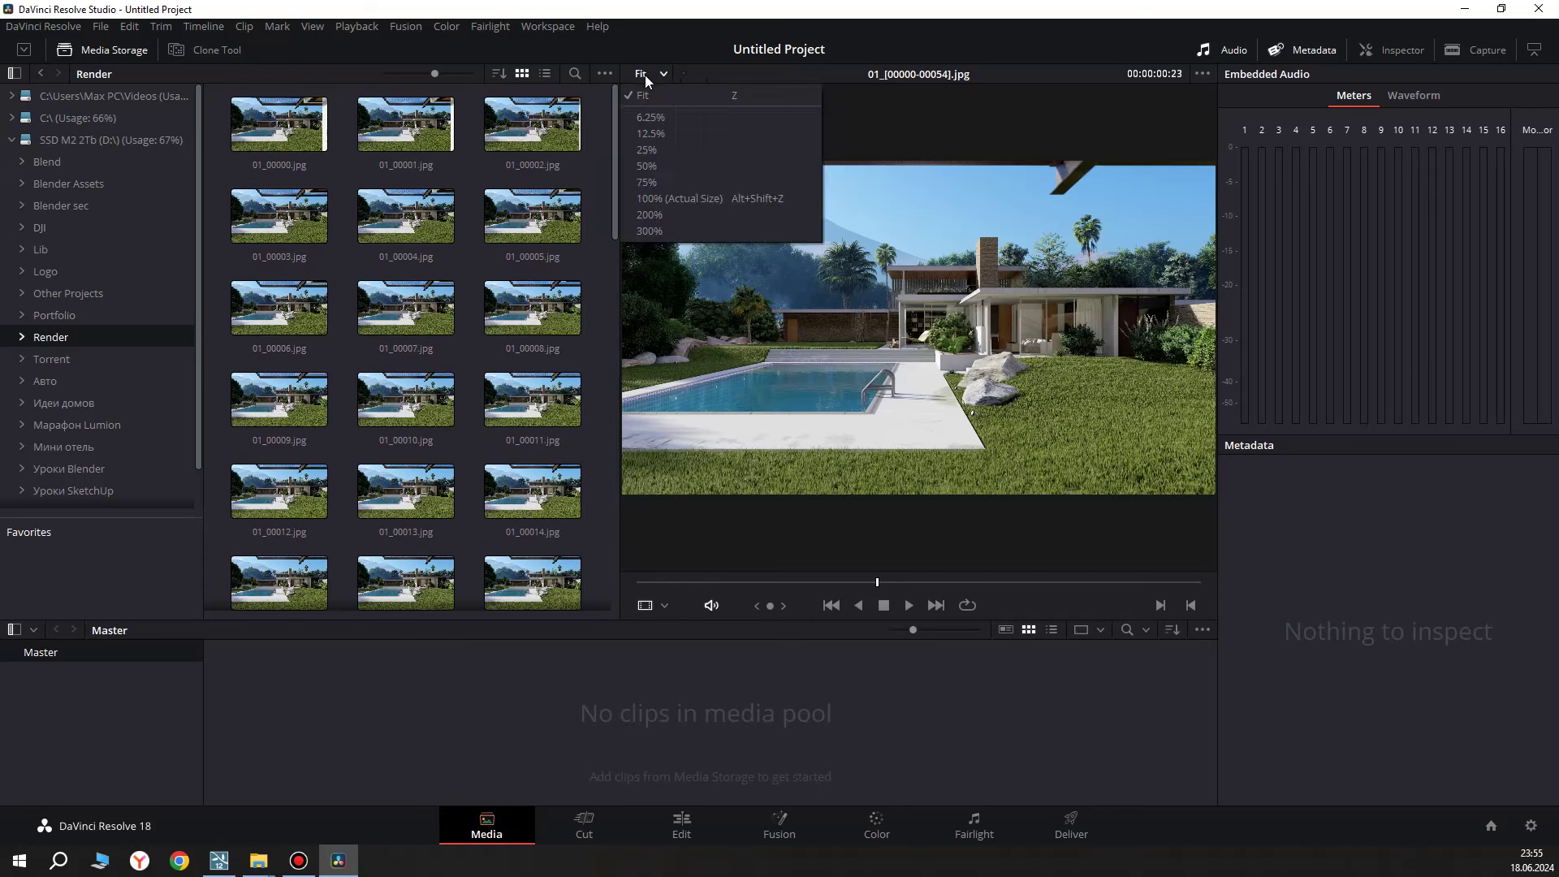
left_click(609, 71)
mouse_move(668, 94)
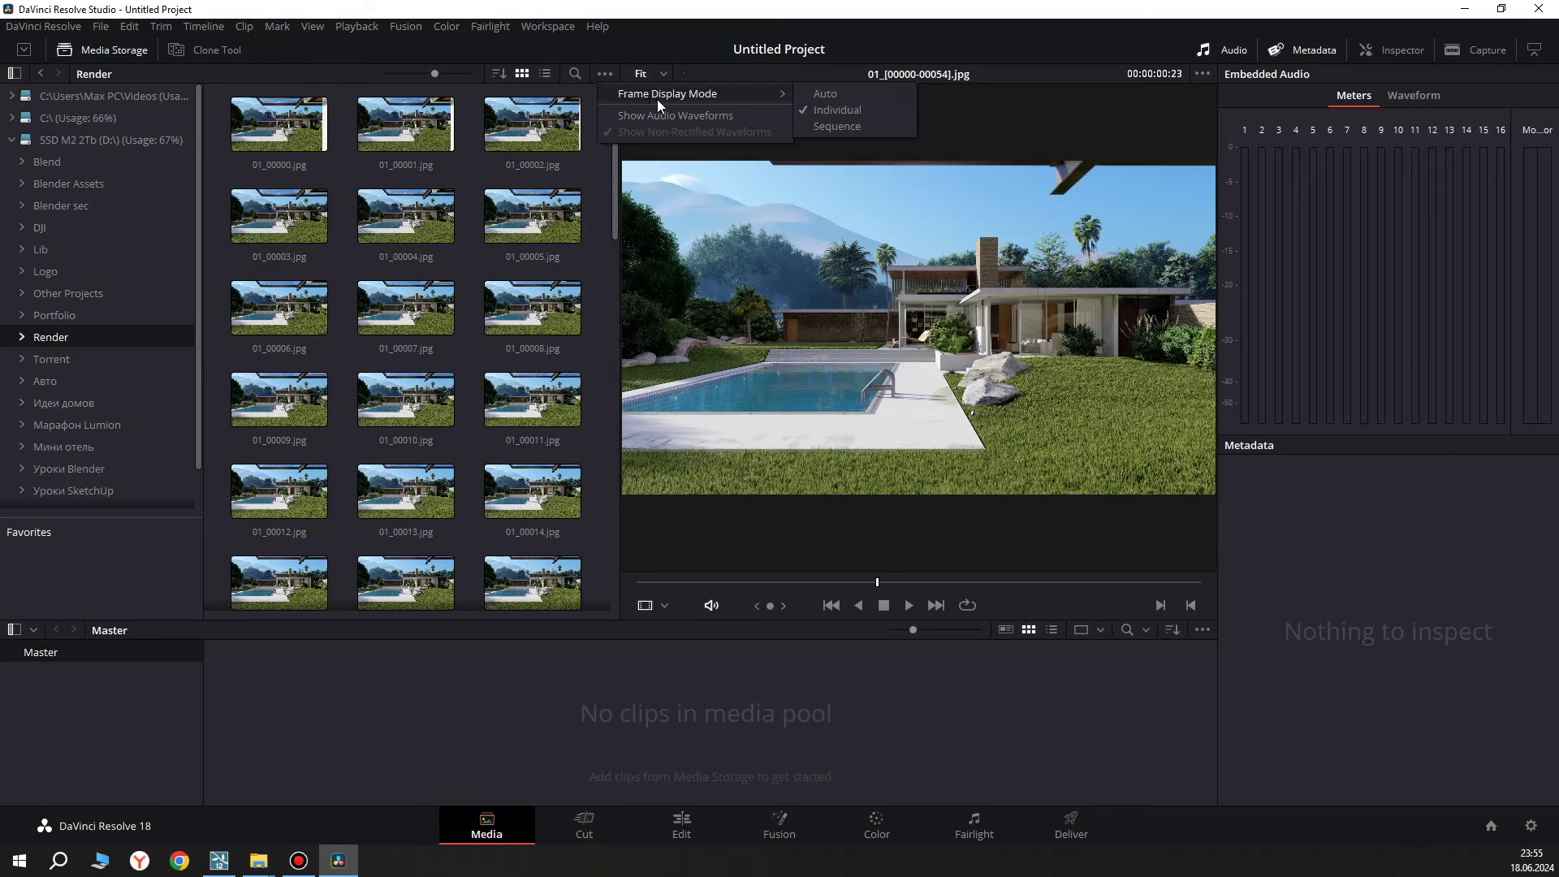
left_click(836, 126)
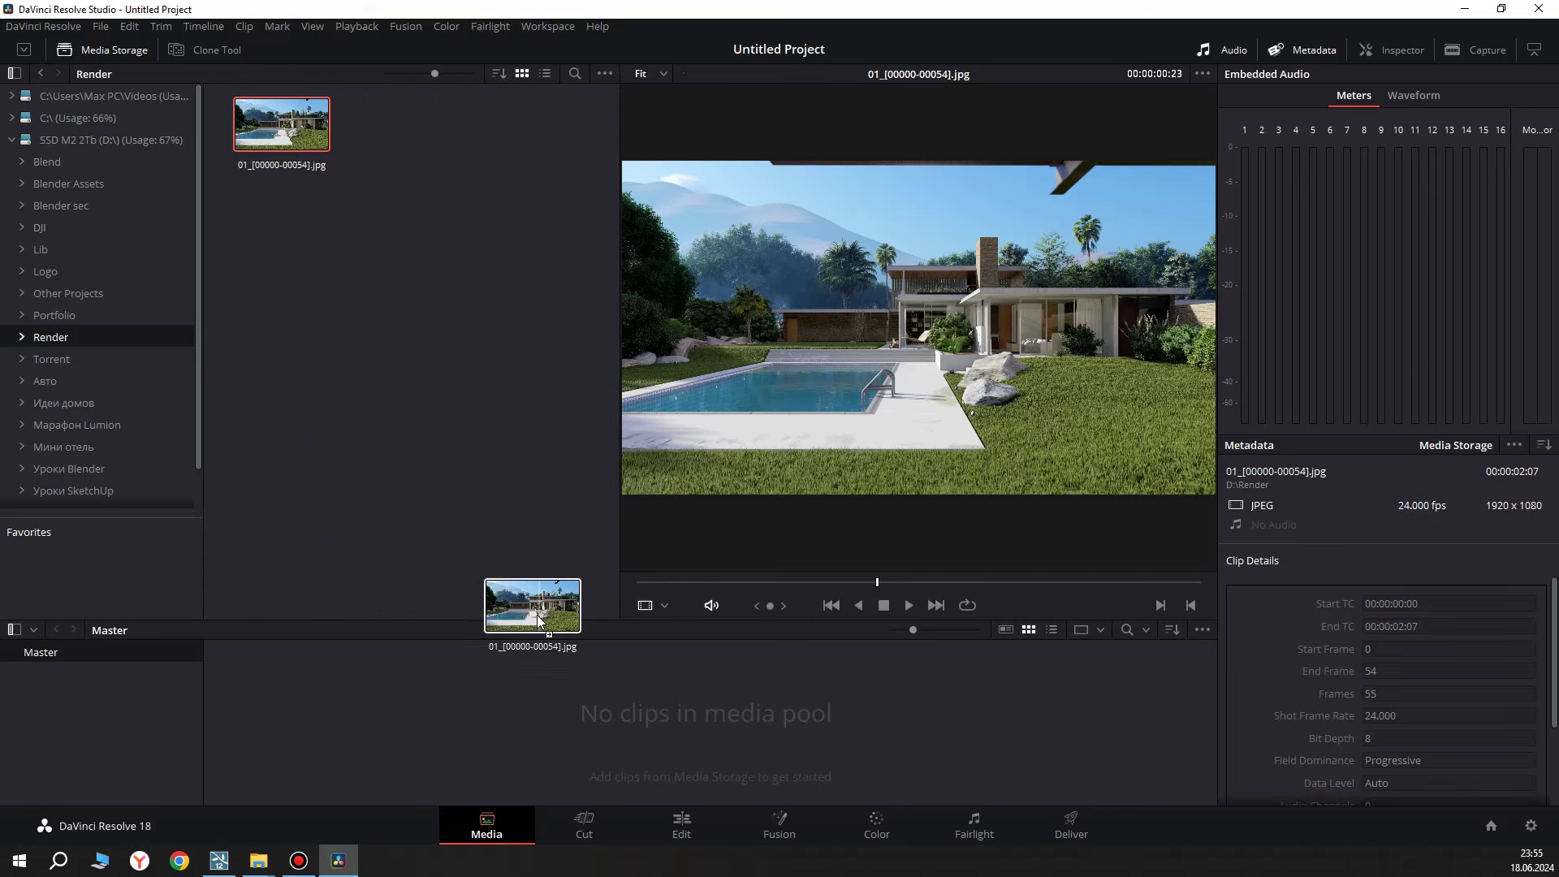
Add the image-sequence clip to the Media Pool and place it on Timeline 1 in the Edit page.
left_click_drag(282, 124, 486, 706)
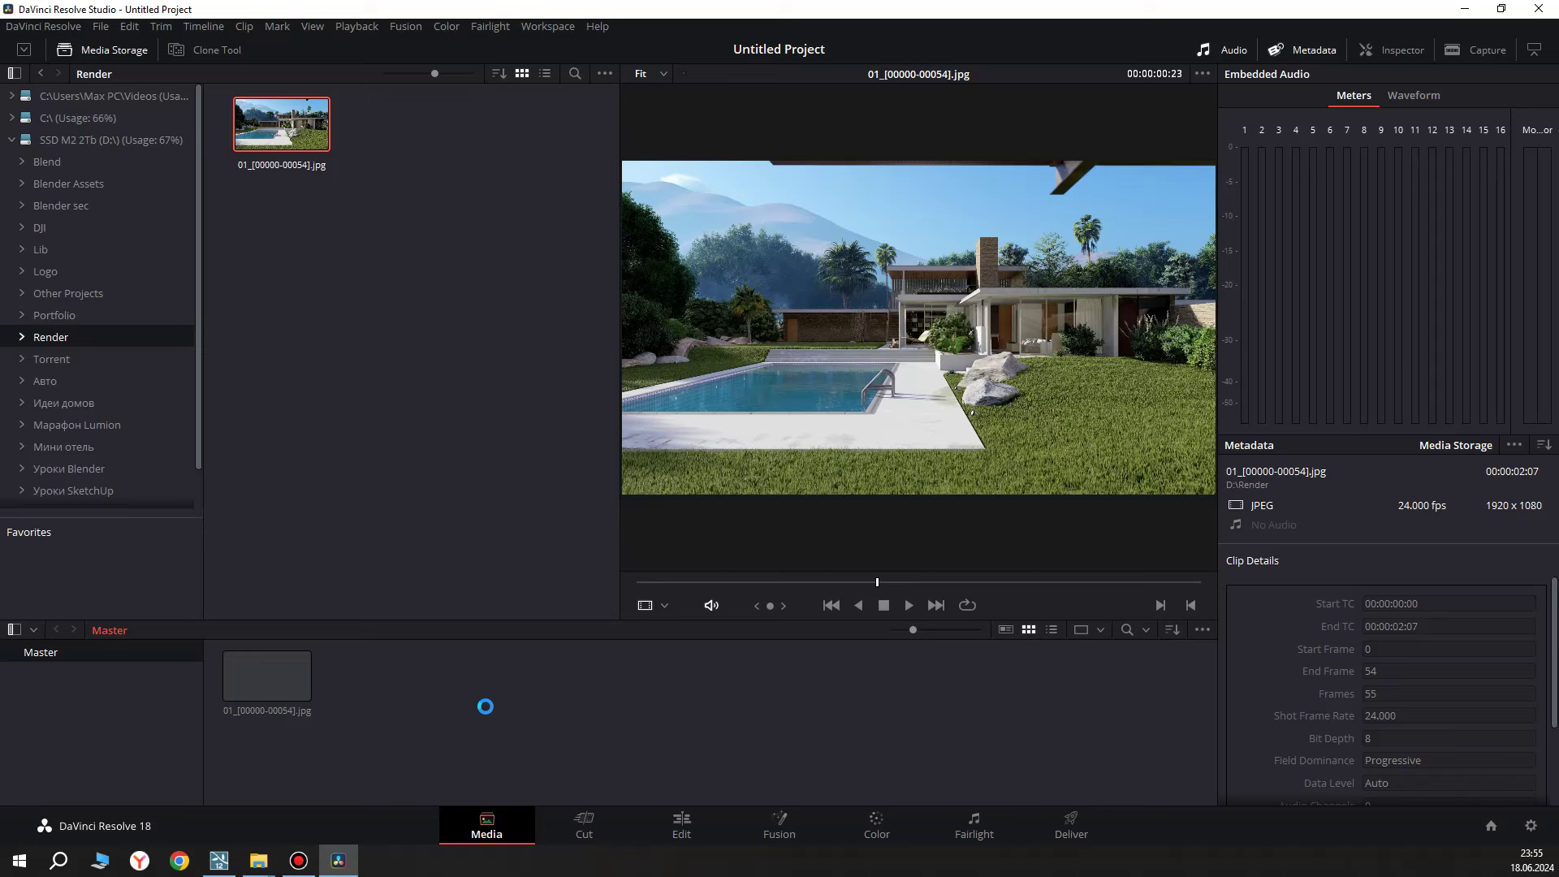
left_click(686, 833)
left_click_drag(227, 162, 554, 674)
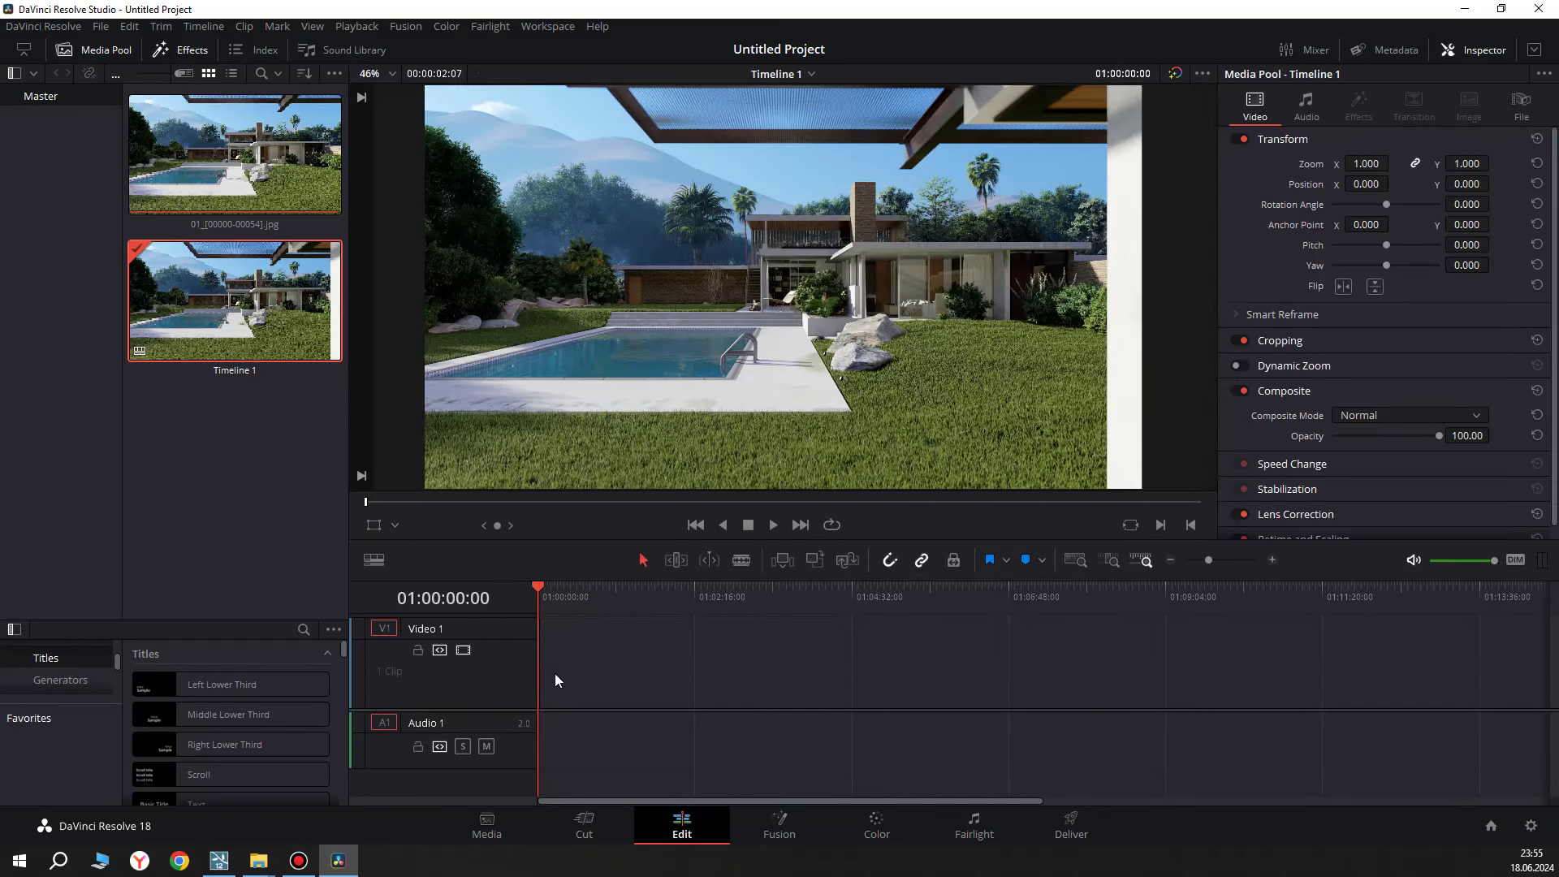
key("space")
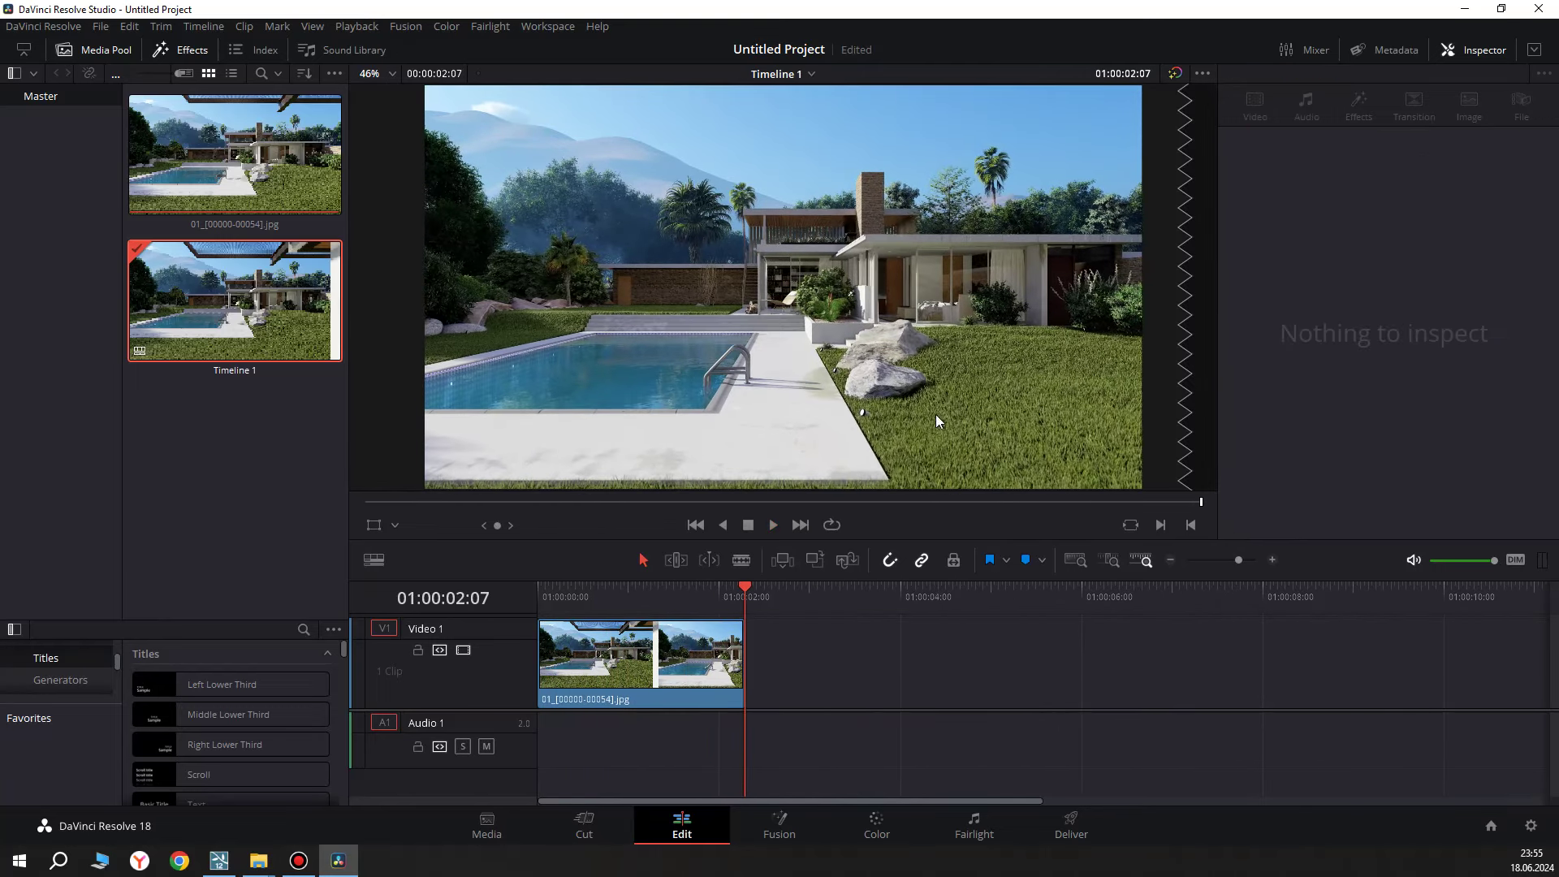
Set the Deliver export to MP4, H.265 codec, NVIDIA encoder, leaving the frame rate at 24.
left_click(1072, 825)
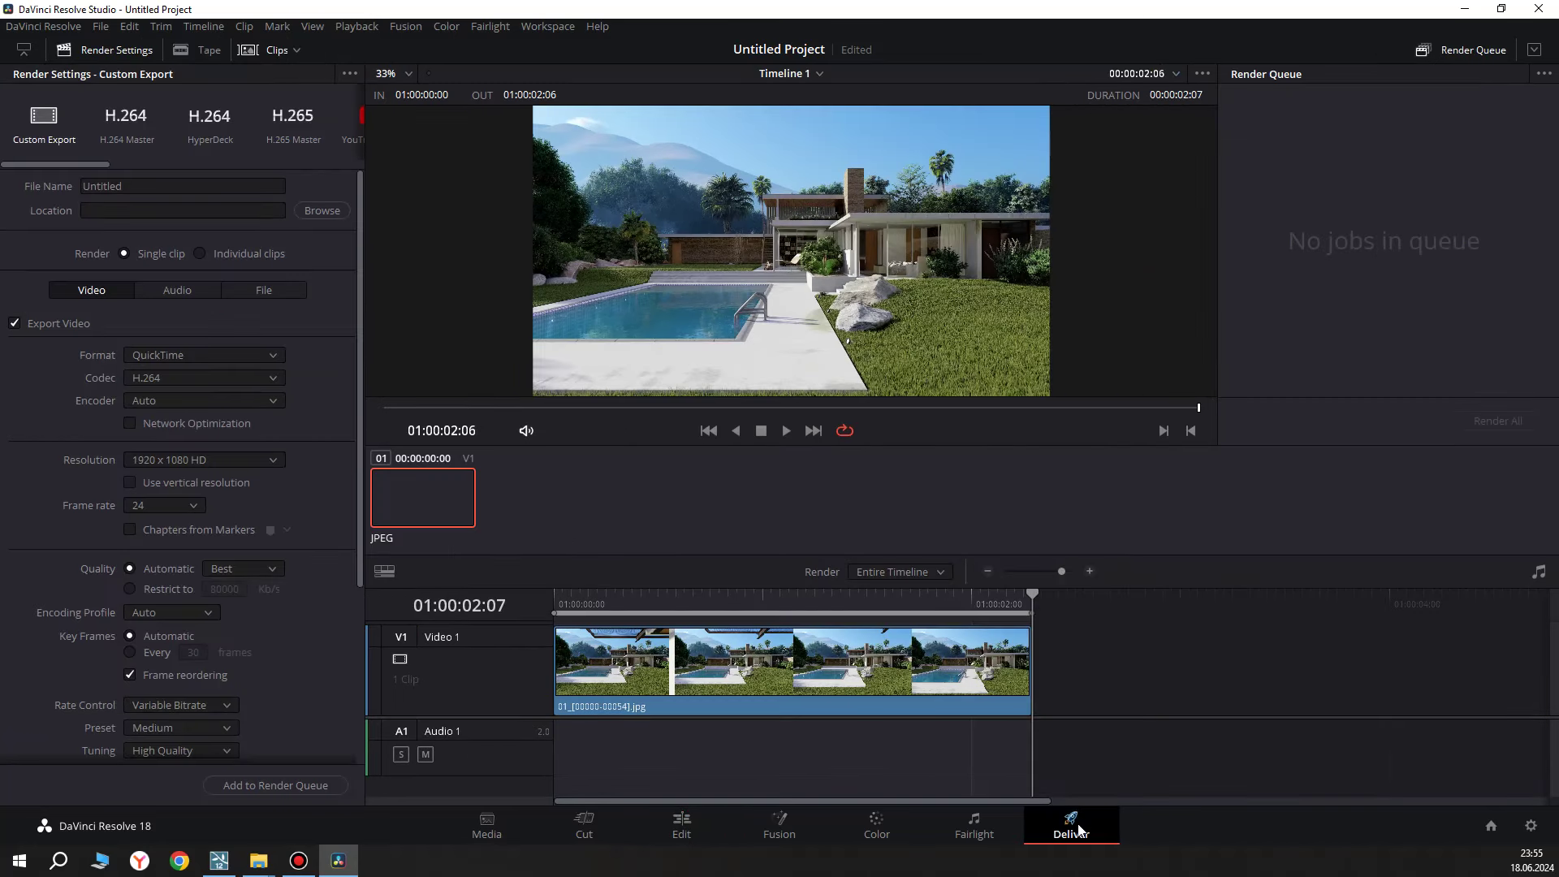
left_click(253, 354)
left_click(164, 484)
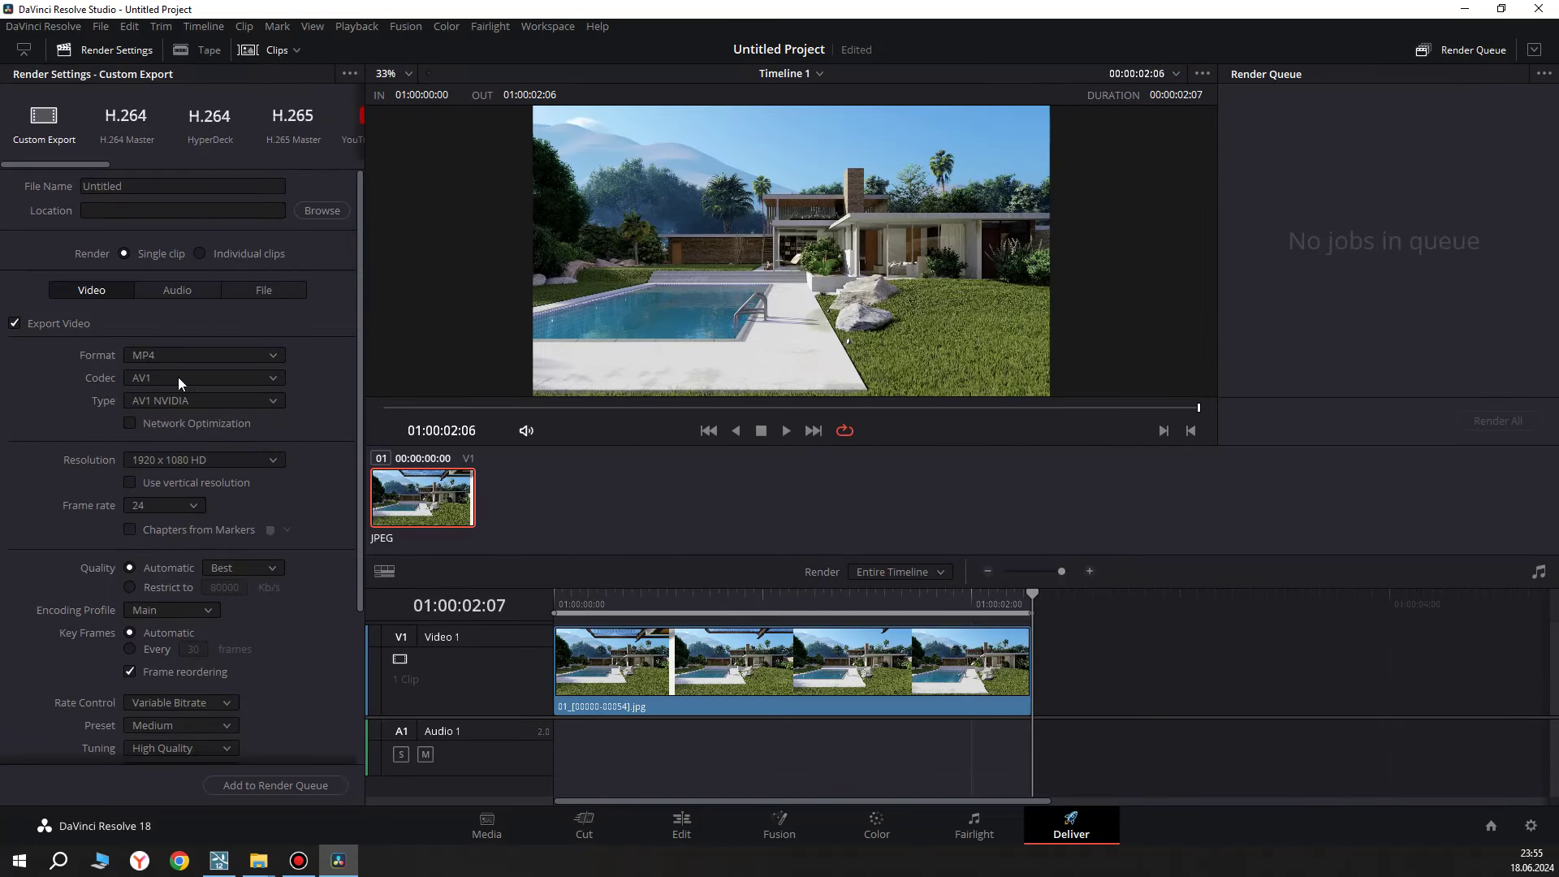
left_click(199, 379)
left_click(155, 428)
left_click(198, 402)
left_click(179, 436)
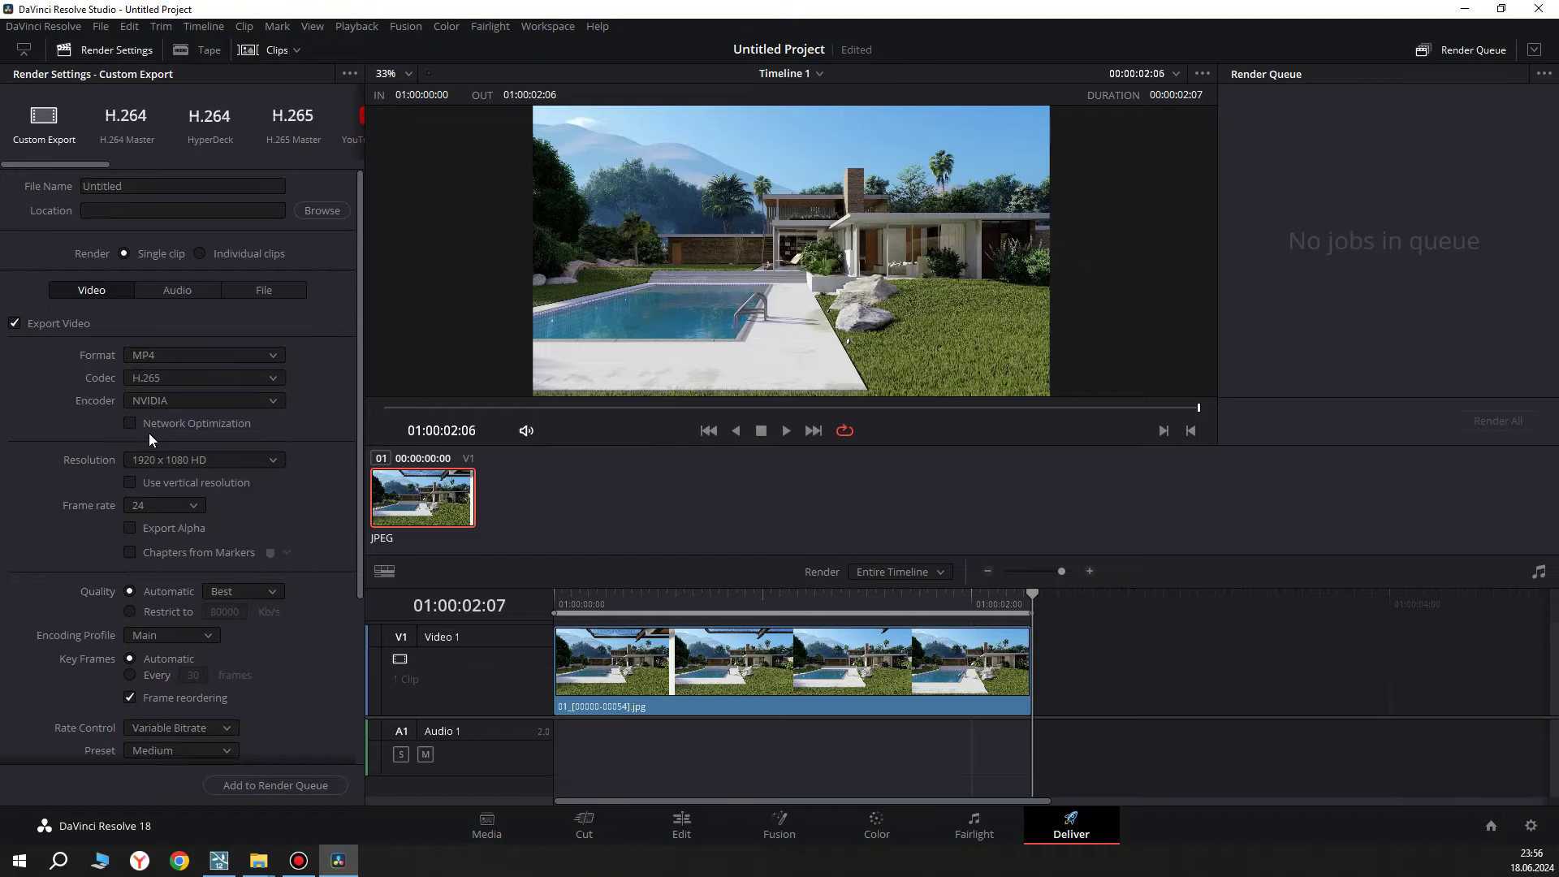
left_click(188, 506)
left_click(274, 520)
left_click(682, 827)
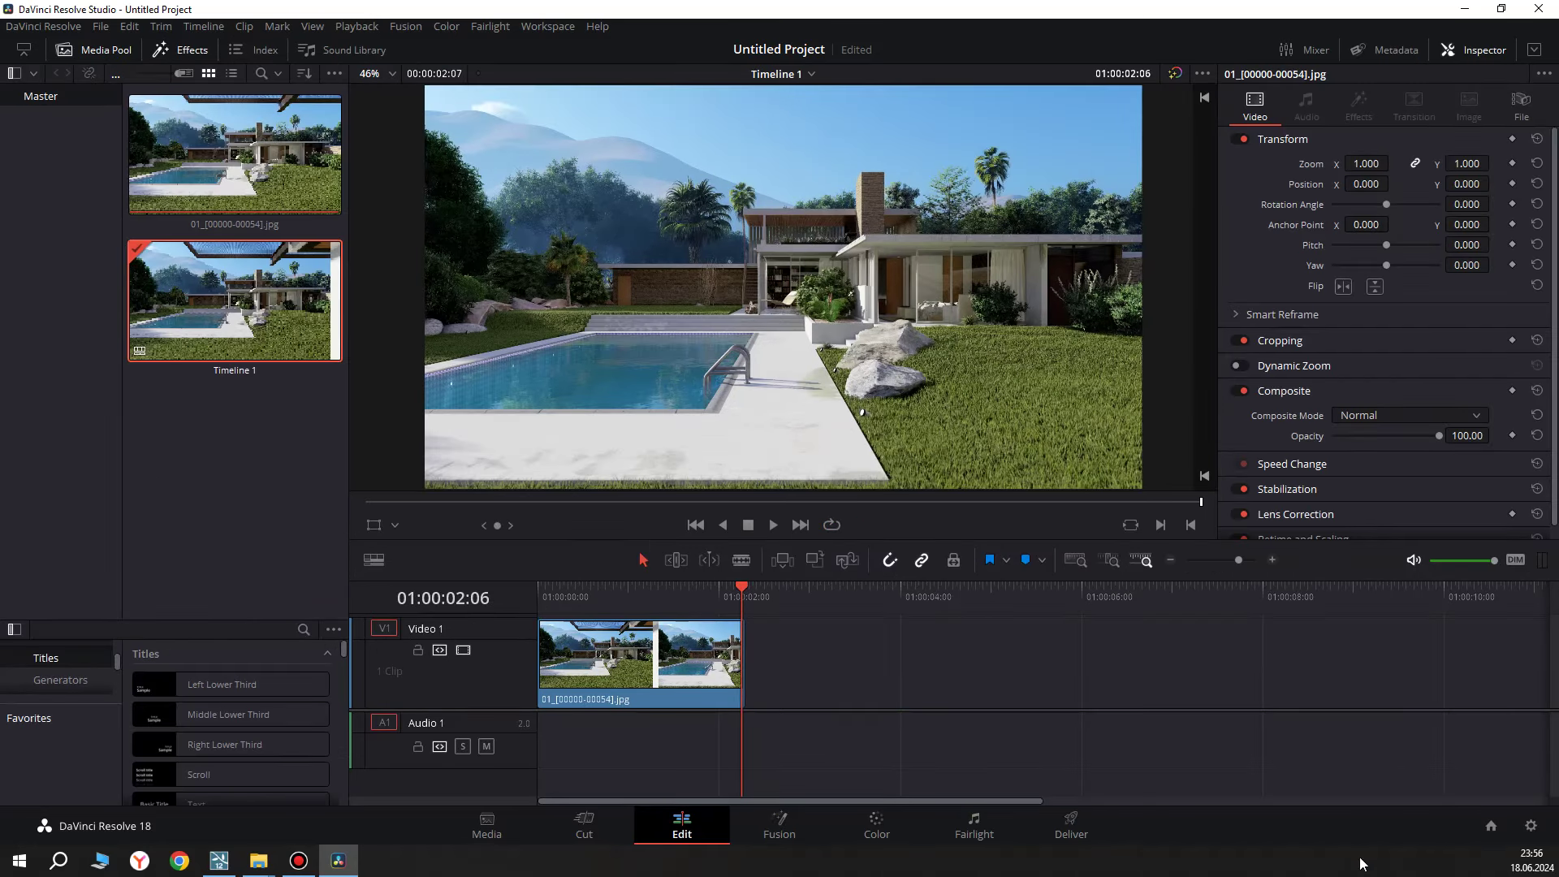
Change the playback frame rate to 30 in Project Settings.
left_click(1530, 826)
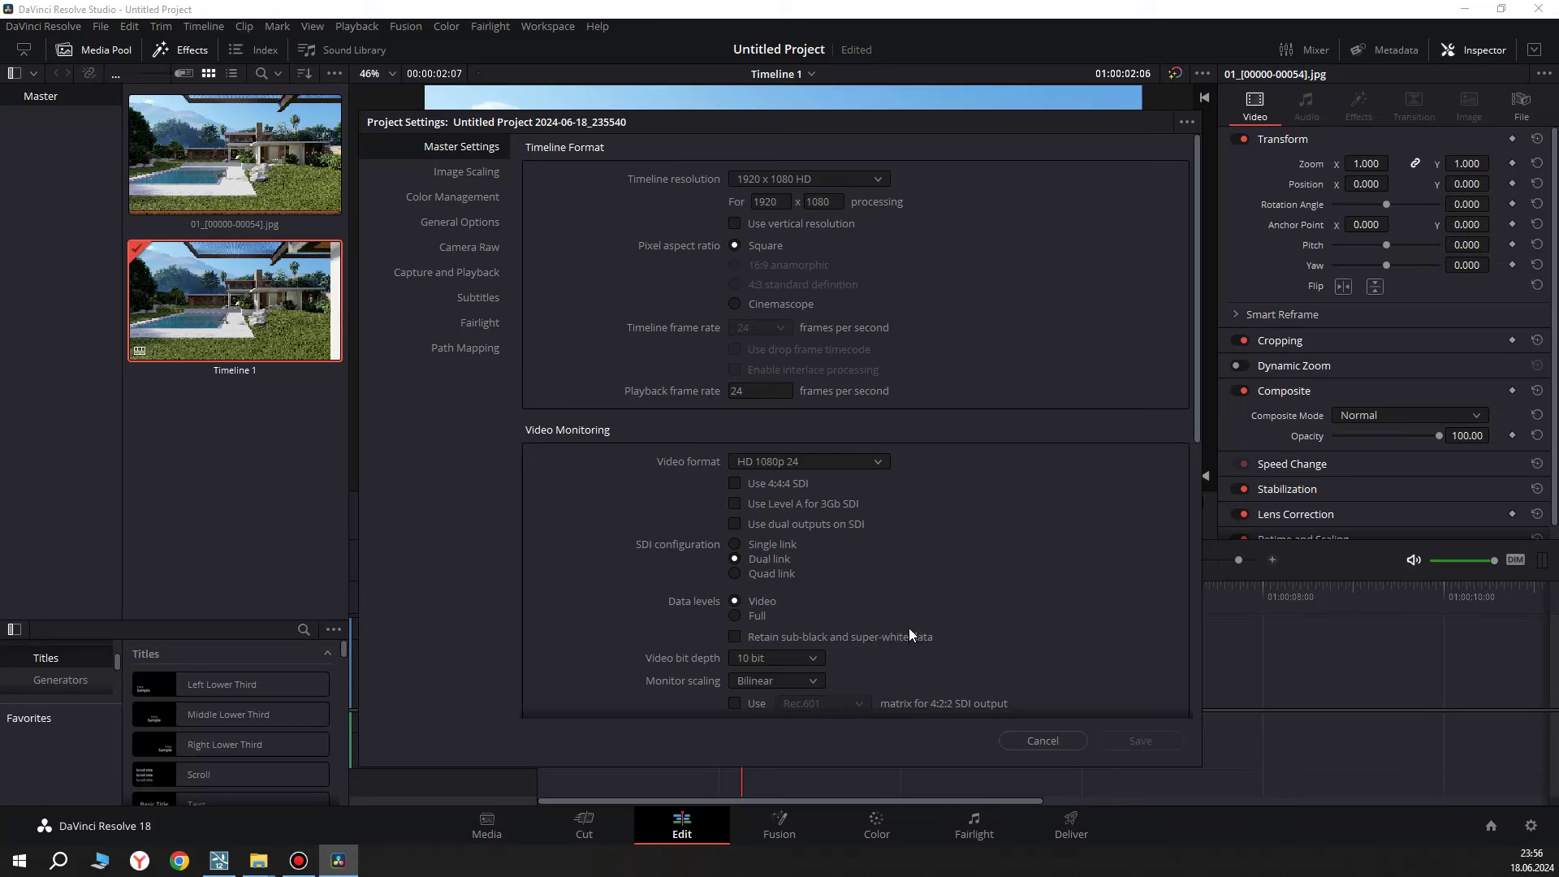
double_click(770, 389)
type("30")
left_click(1060, 746)
Remove the clip from the timeline and delete Timeline 1 and the sequence clip from the Media Pool.
left_click(702, 654)
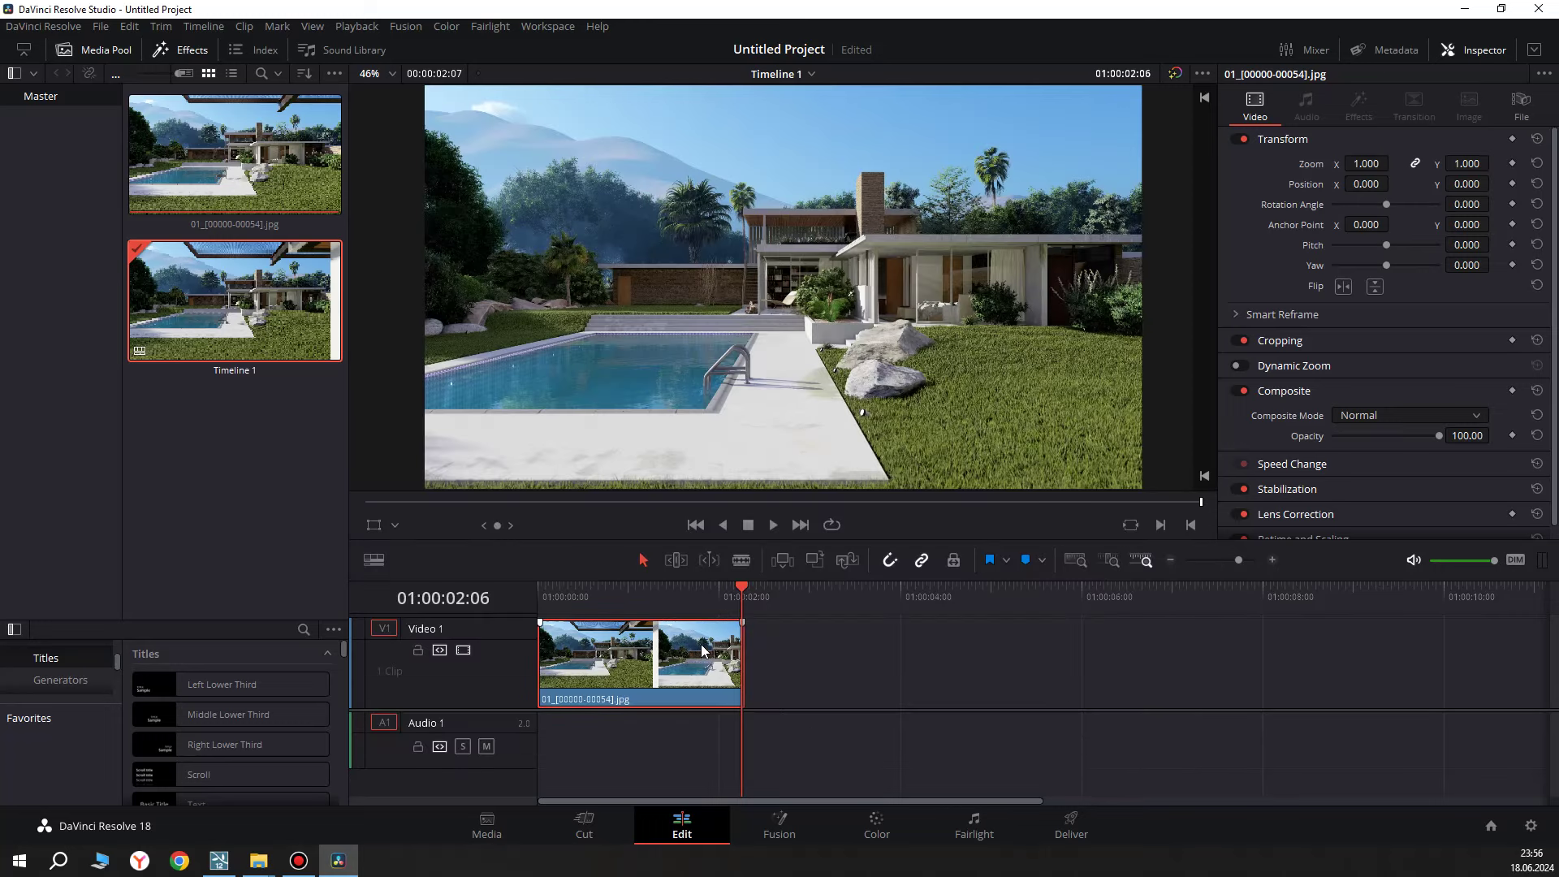
key("Delete")
left_click(484, 835)
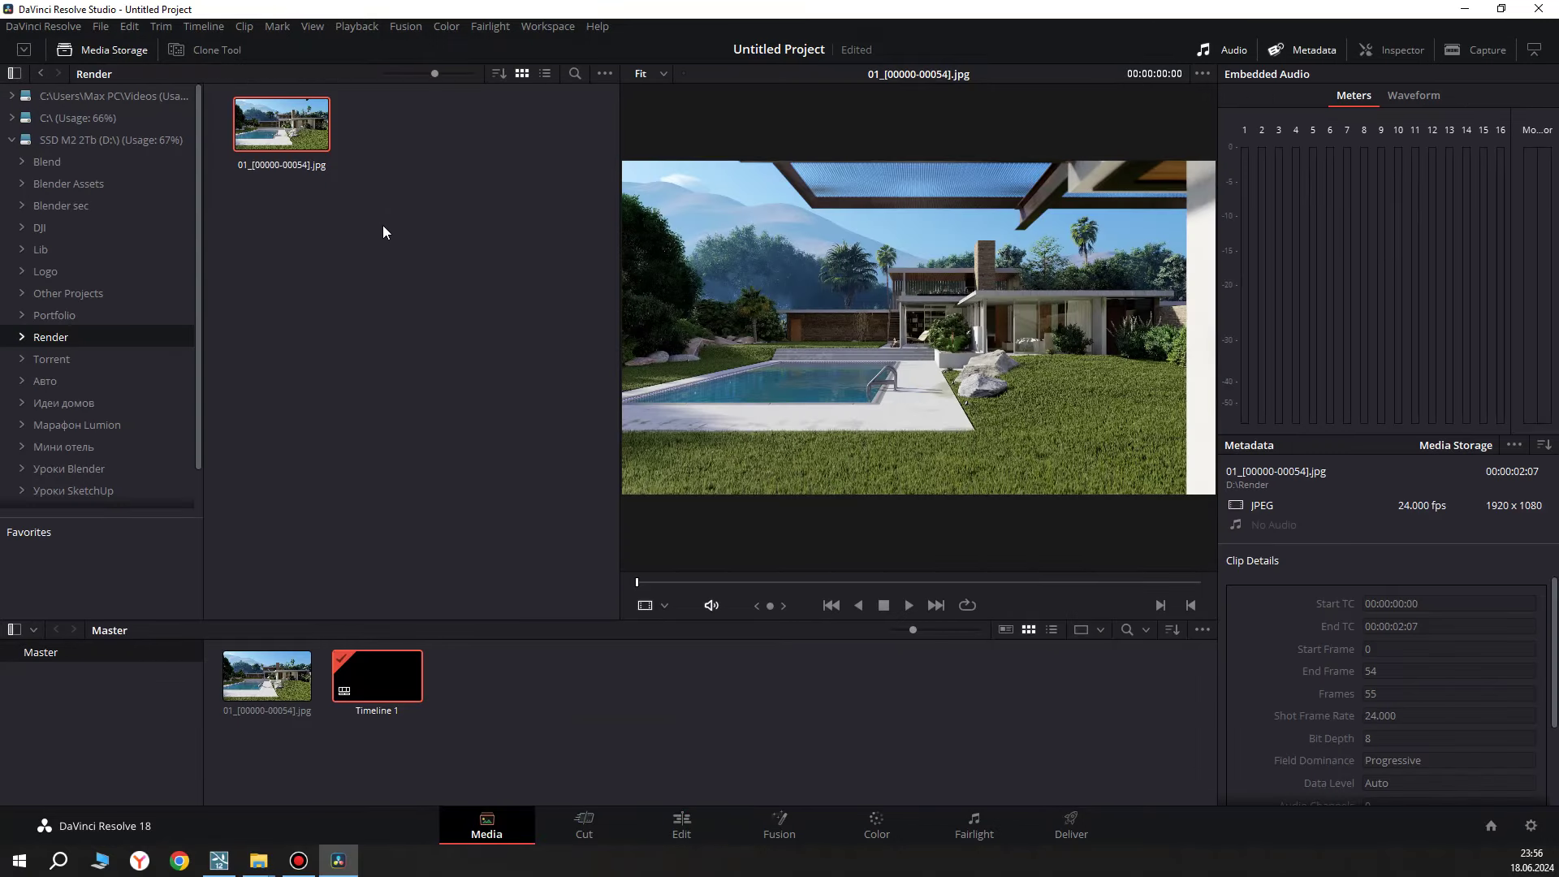
left_click(406, 682)
left_click(286, 672, "ctrl")
key("Delete")
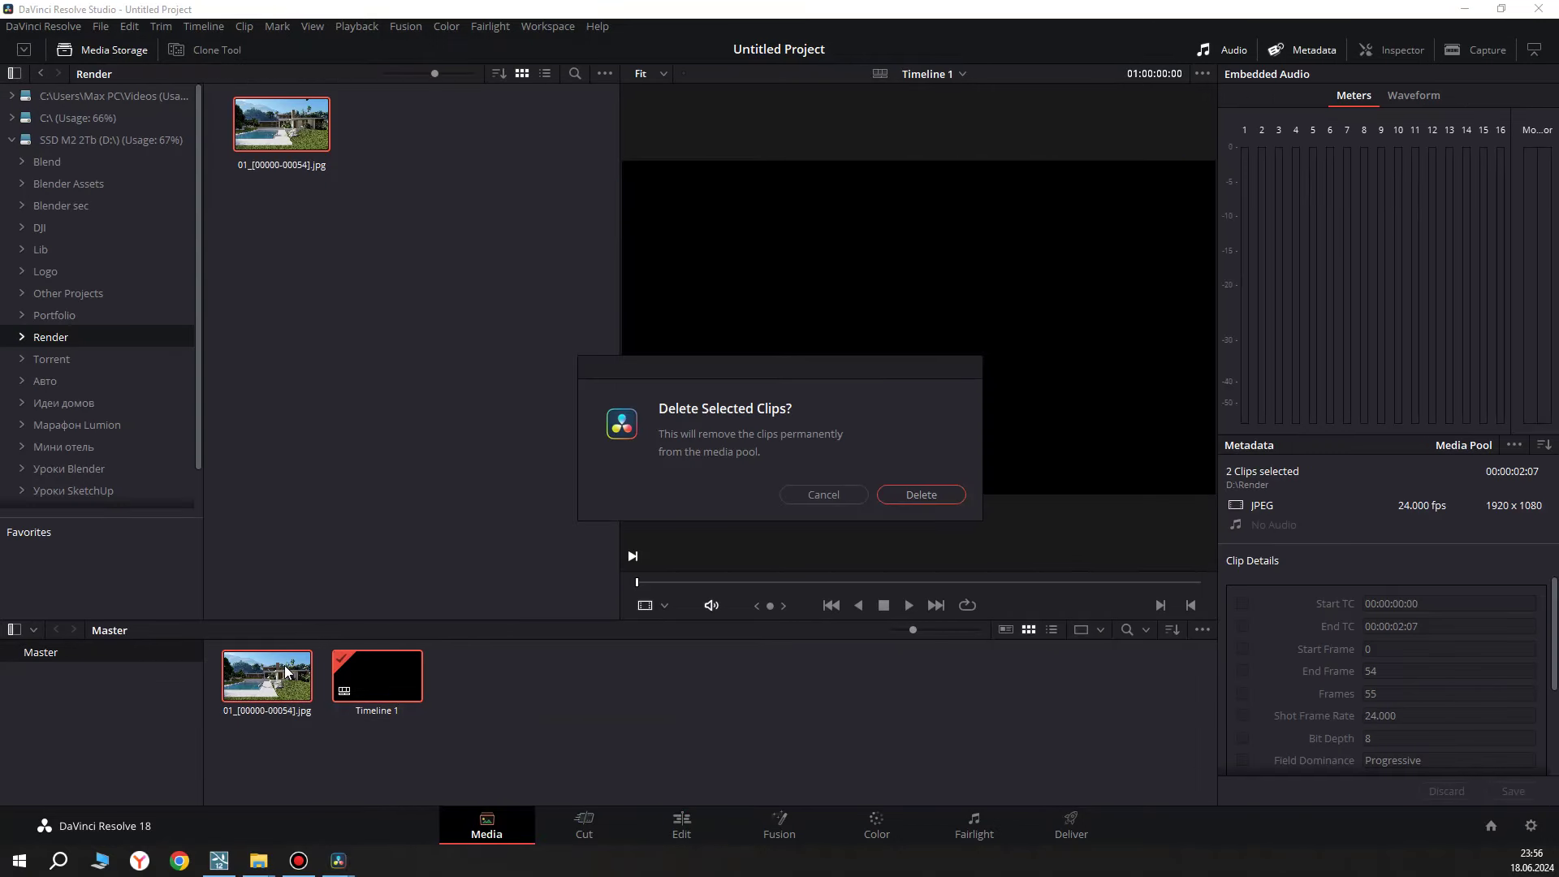
key("Return")
Set the project timeline frame rate to 30 and confirm the change.
left_click(1535, 827)
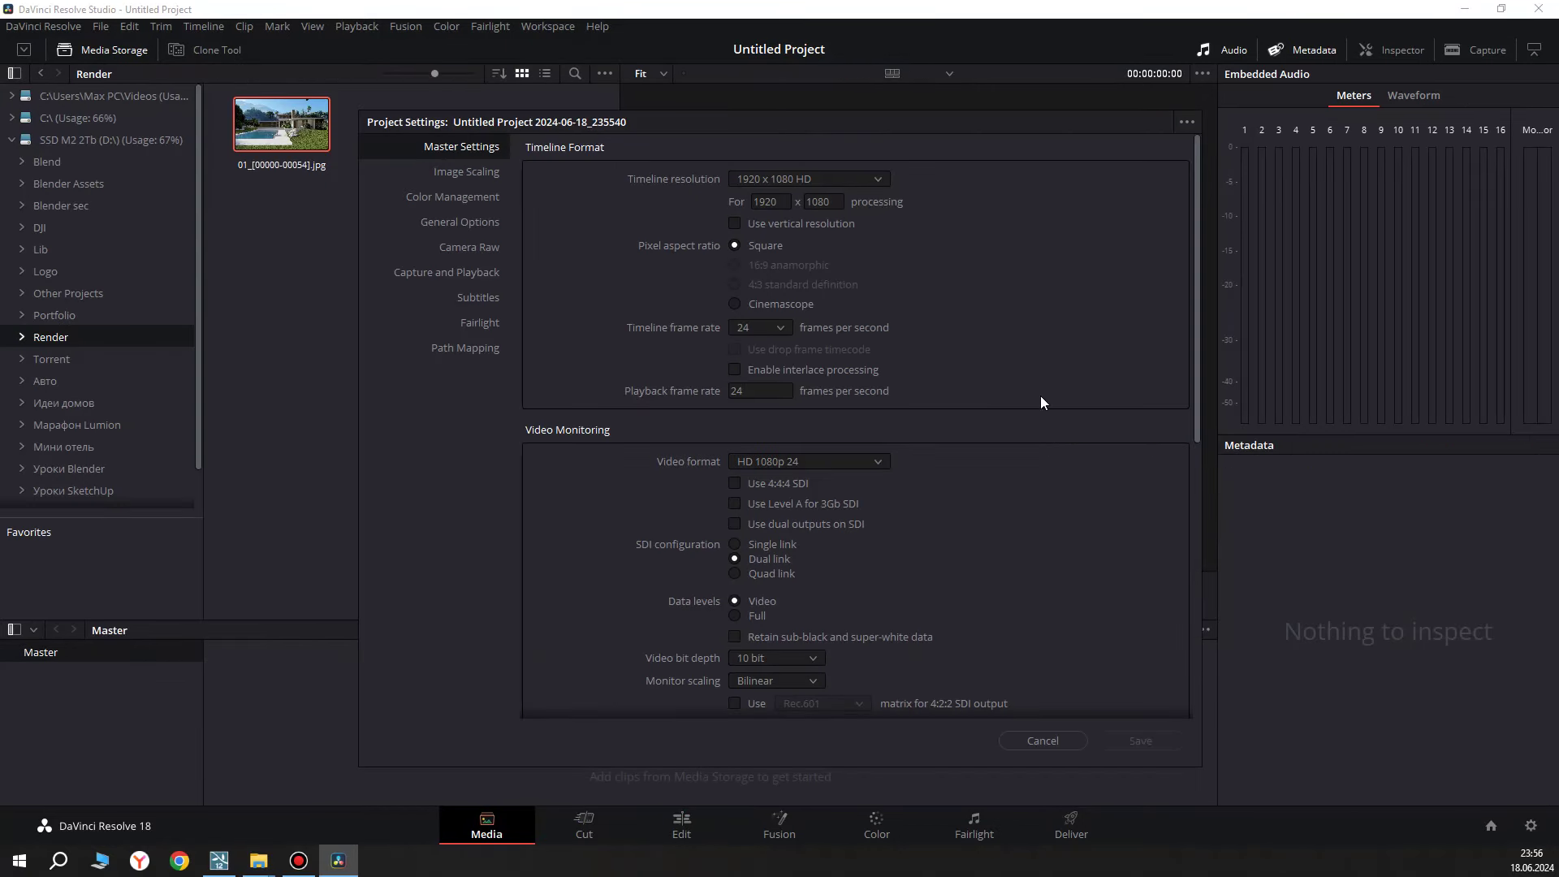
left_click(780, 328)
left_click(746, 455)
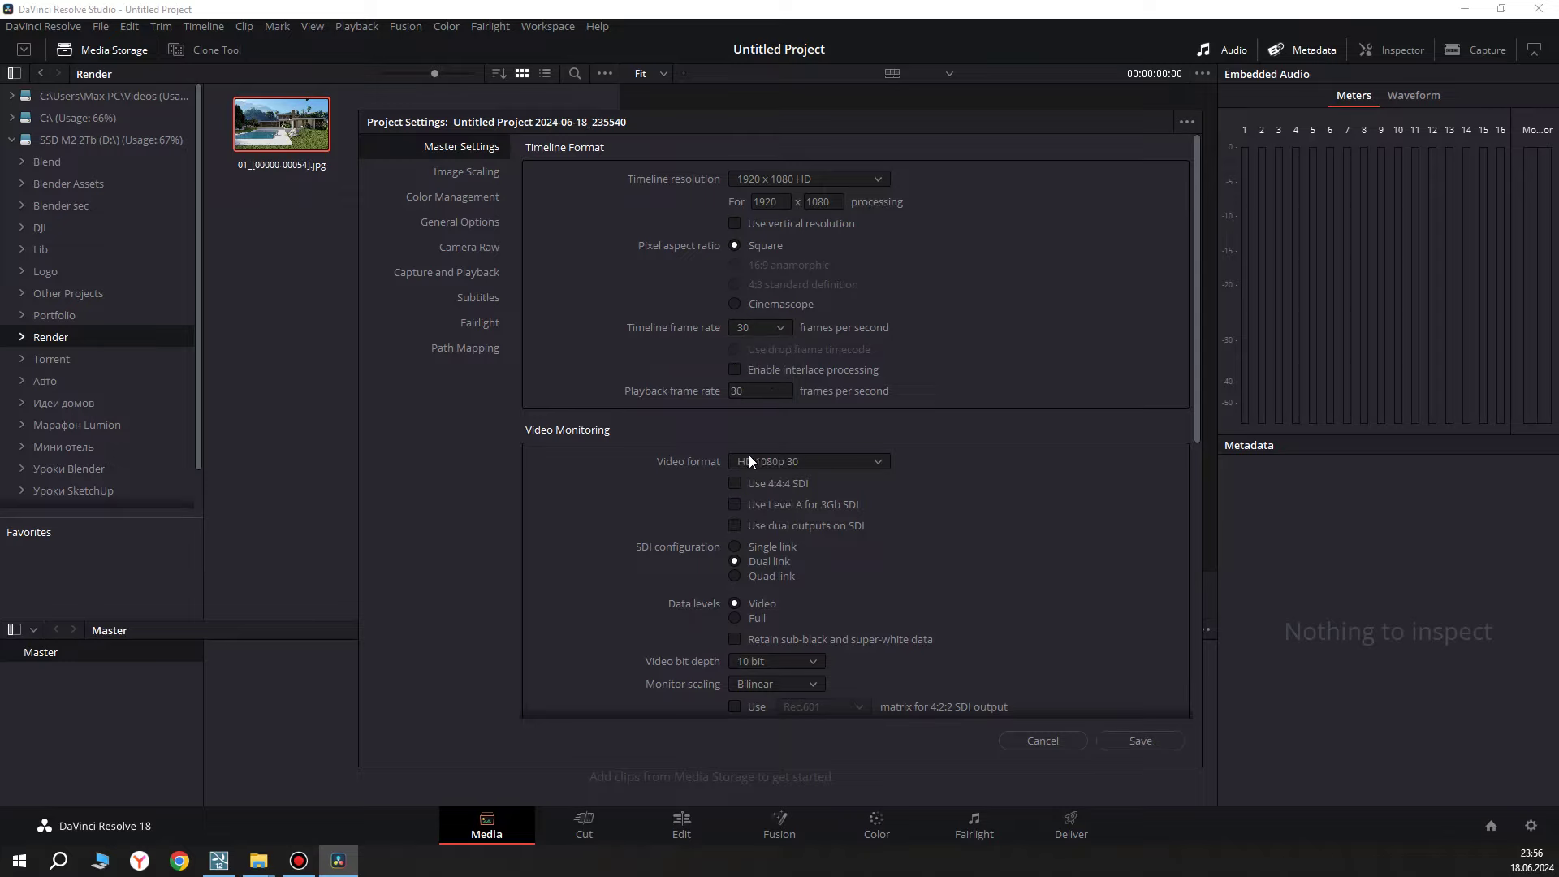
left_click(1122, 734)
left_click(920, 491)
Re-add the JPG sequence to the Media Pool and set its Clip Attributes frame rate to 30.
left_click_drag(284, 128, 332, 705)
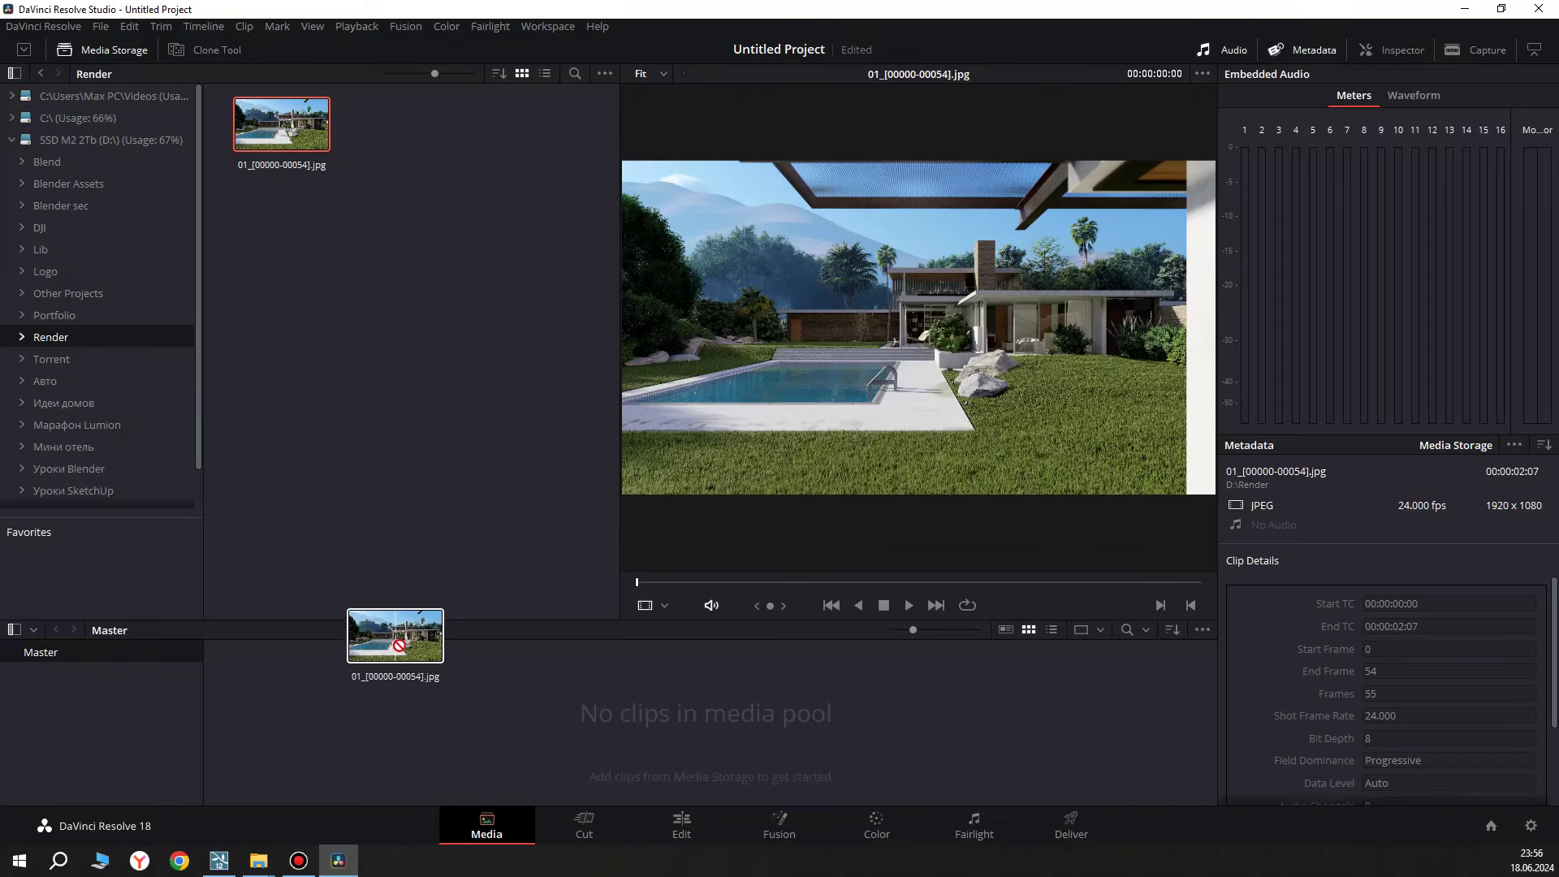
left_click(920, 505)
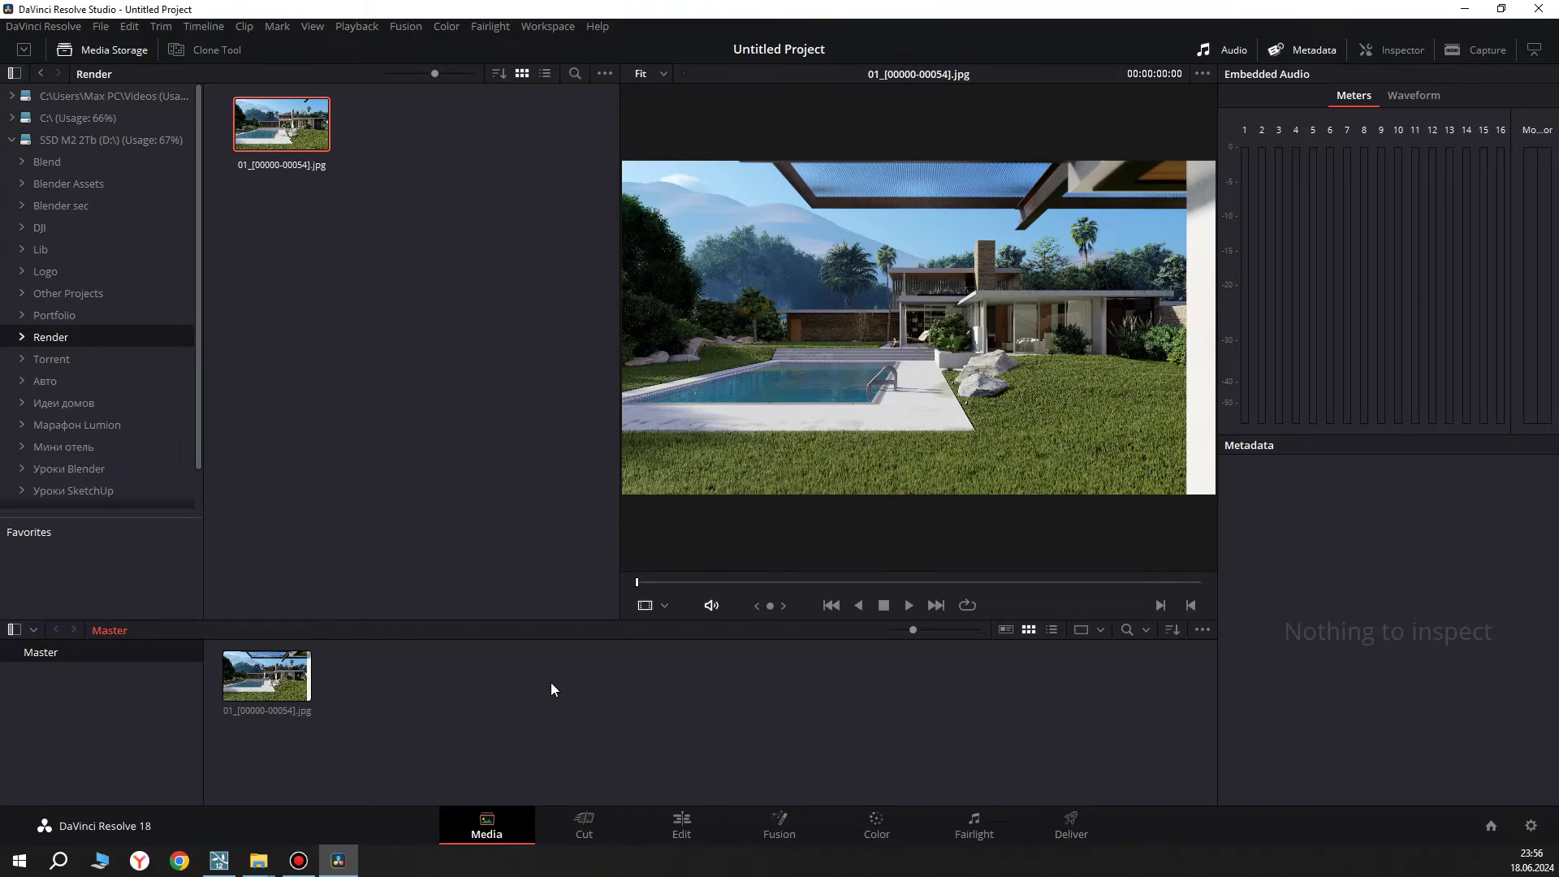
right_click(279, 686)
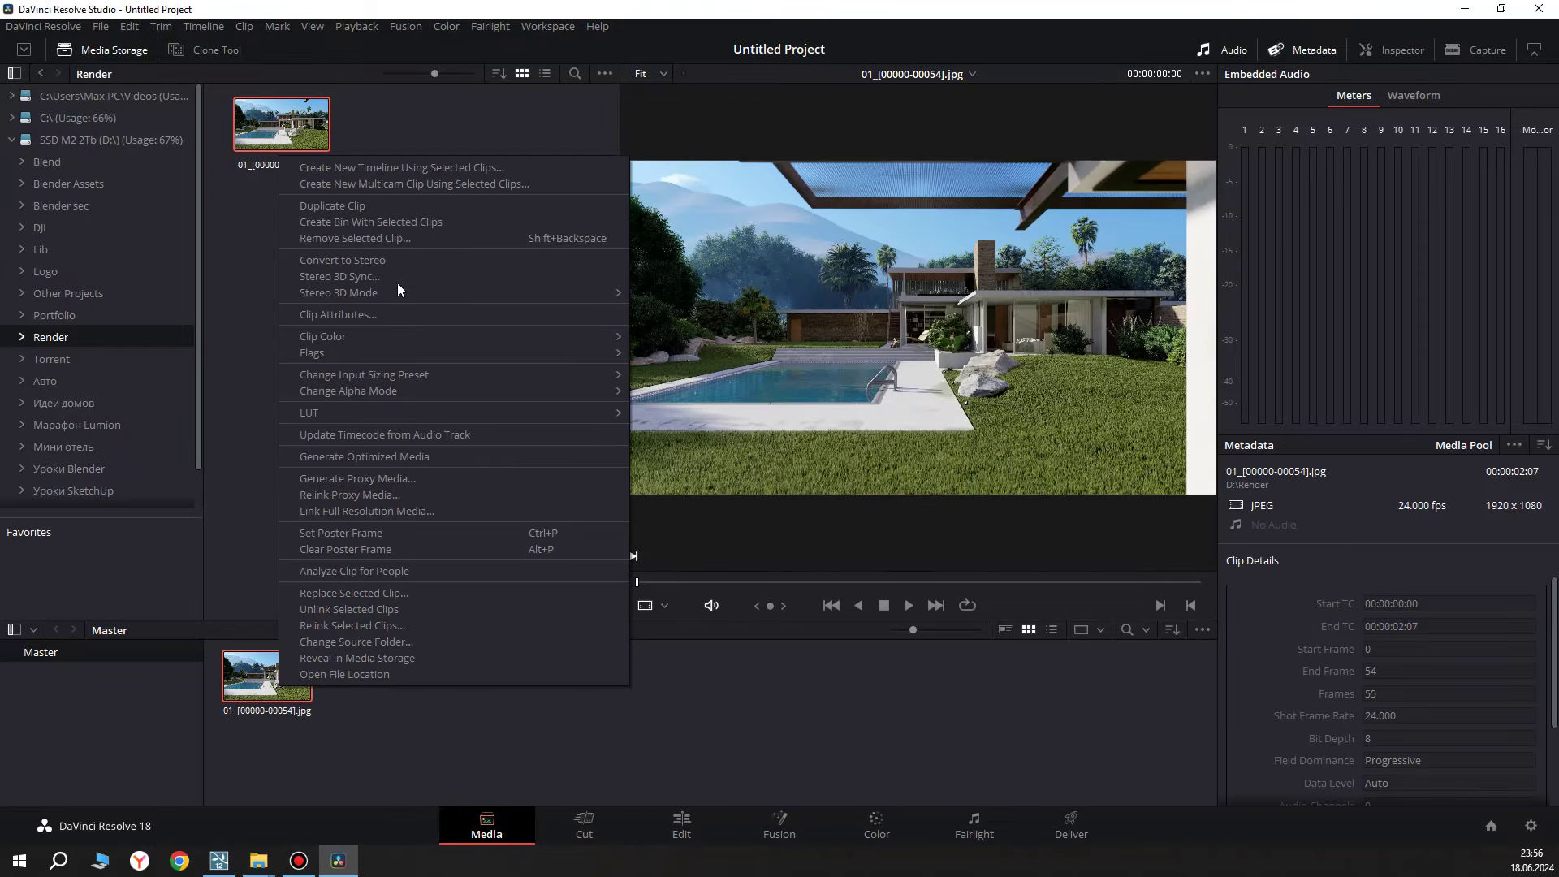
left_click(344, 313)
left_click(753, 203)
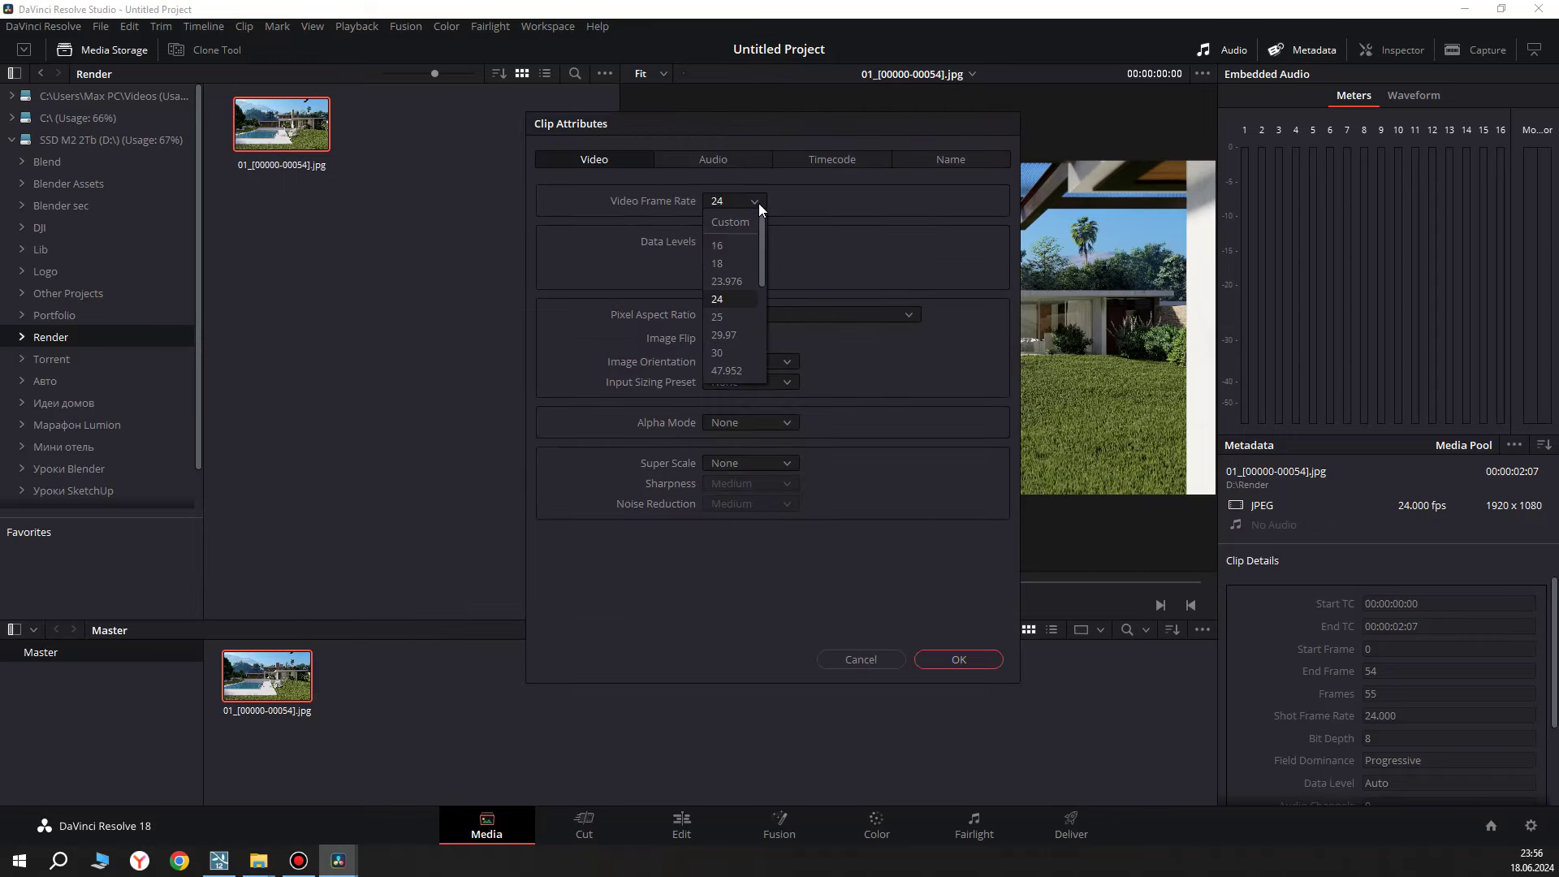
left_click(728, 354)
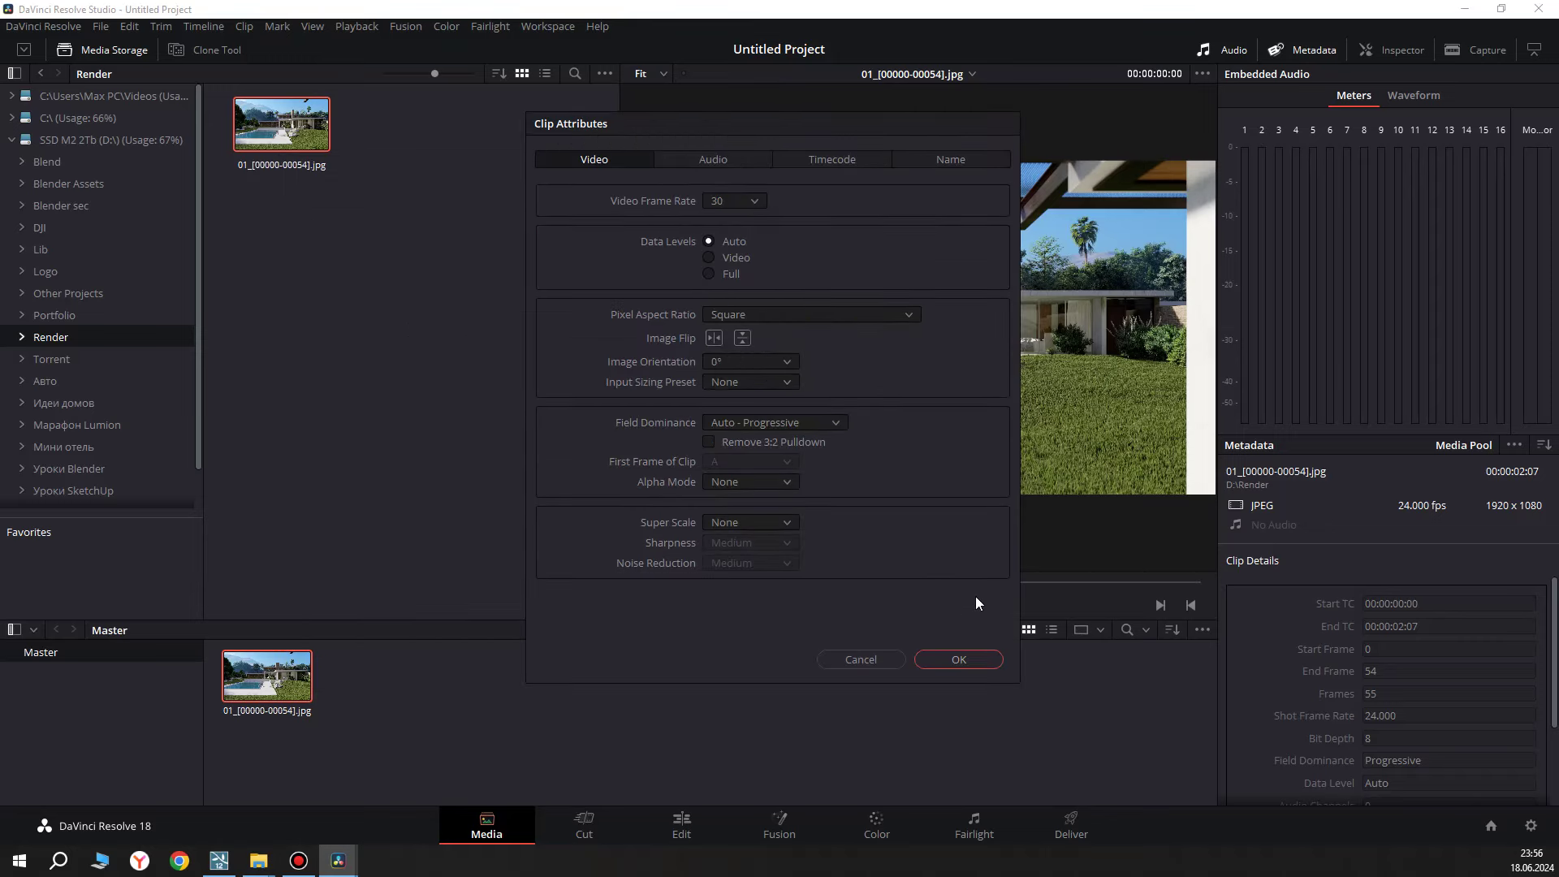
left_click(963, 660)
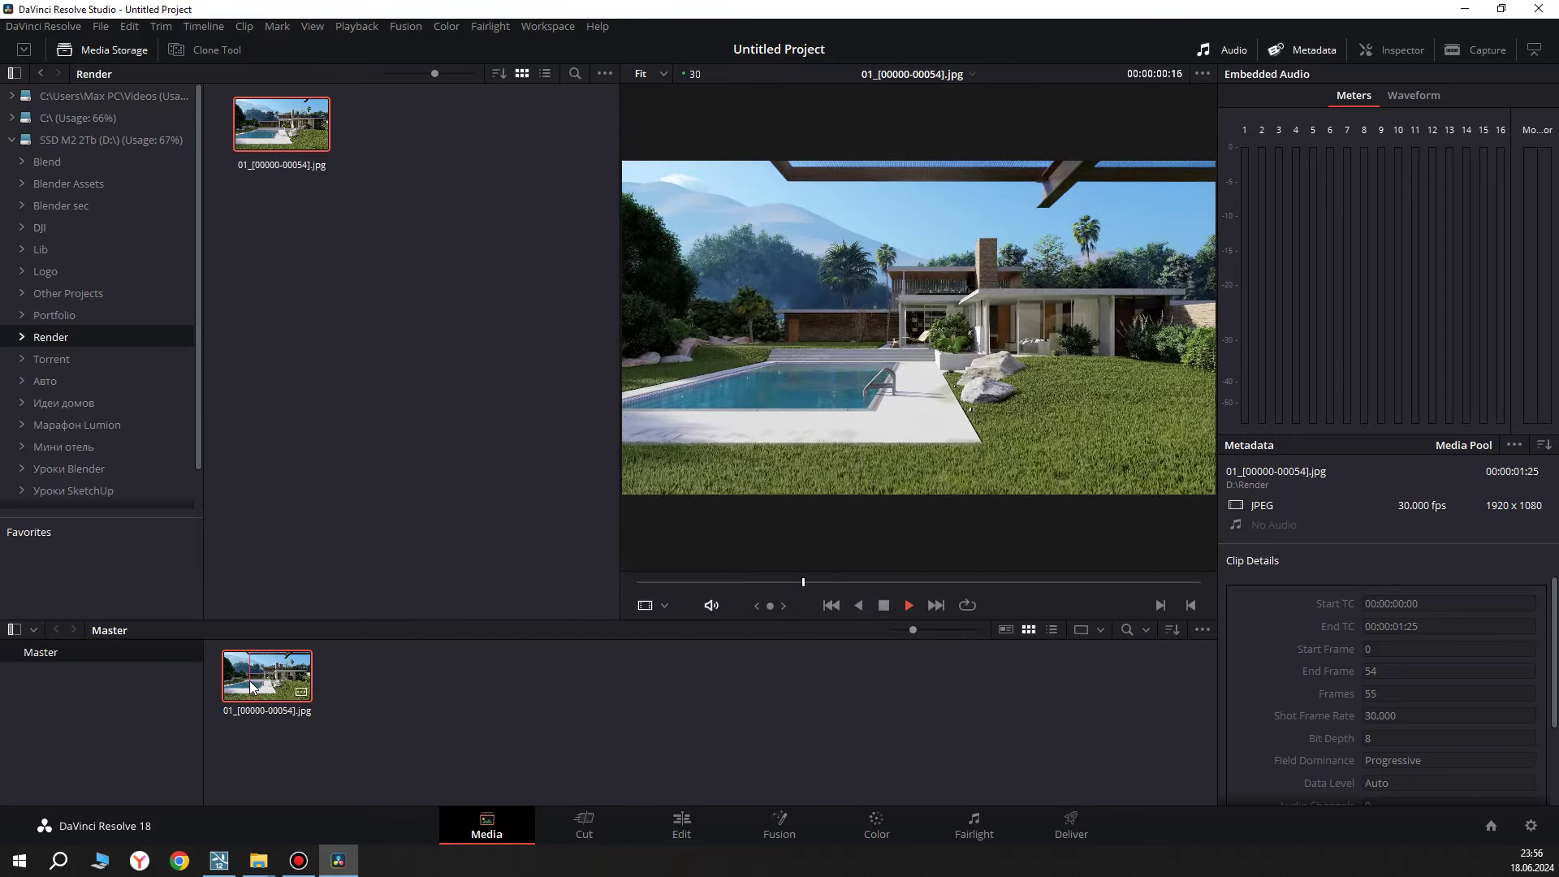
Place the 30 fps sequence clip on a new timeline and play it back.
left_click(683, 825)
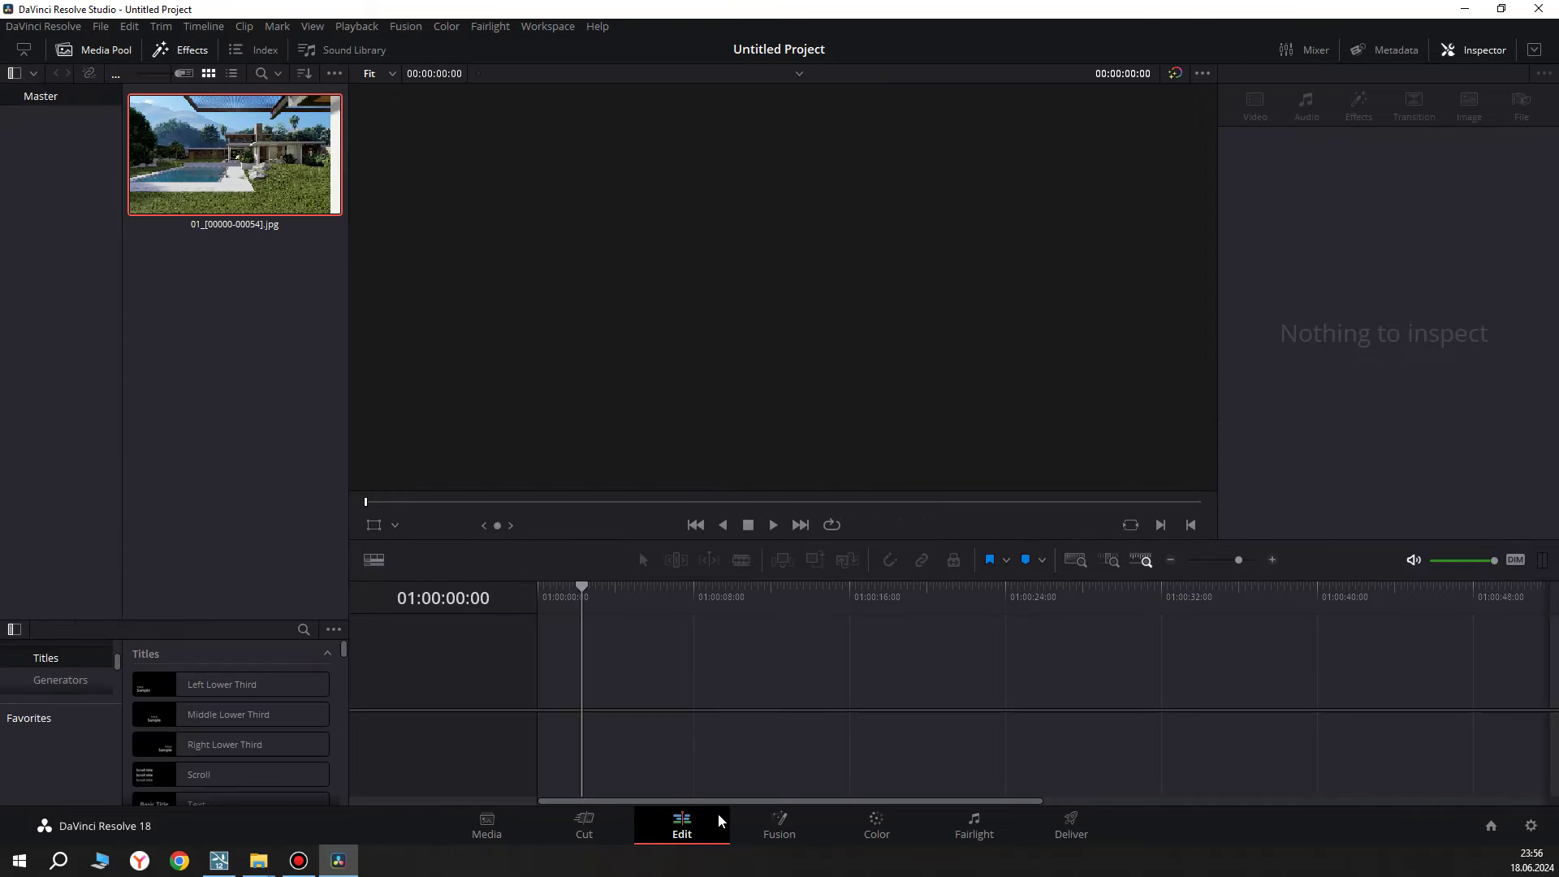
left_click_drag(268, 235, 566, 694)
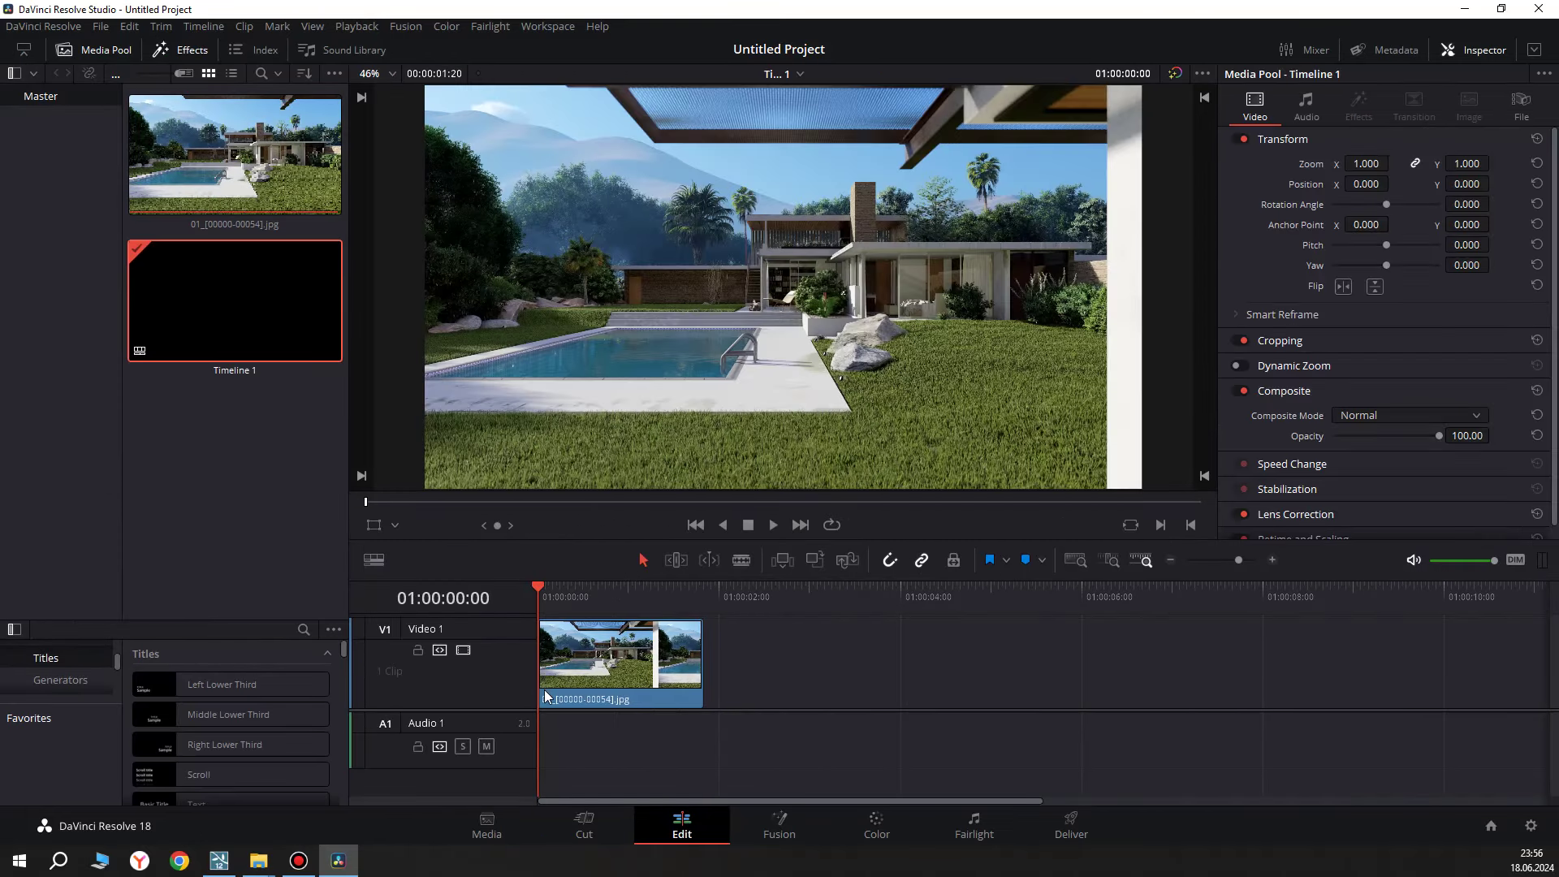
key("space")
On the Deliver page, set the codec to H.265 with the NVIDIA encoder.
left_click(1073, 824)
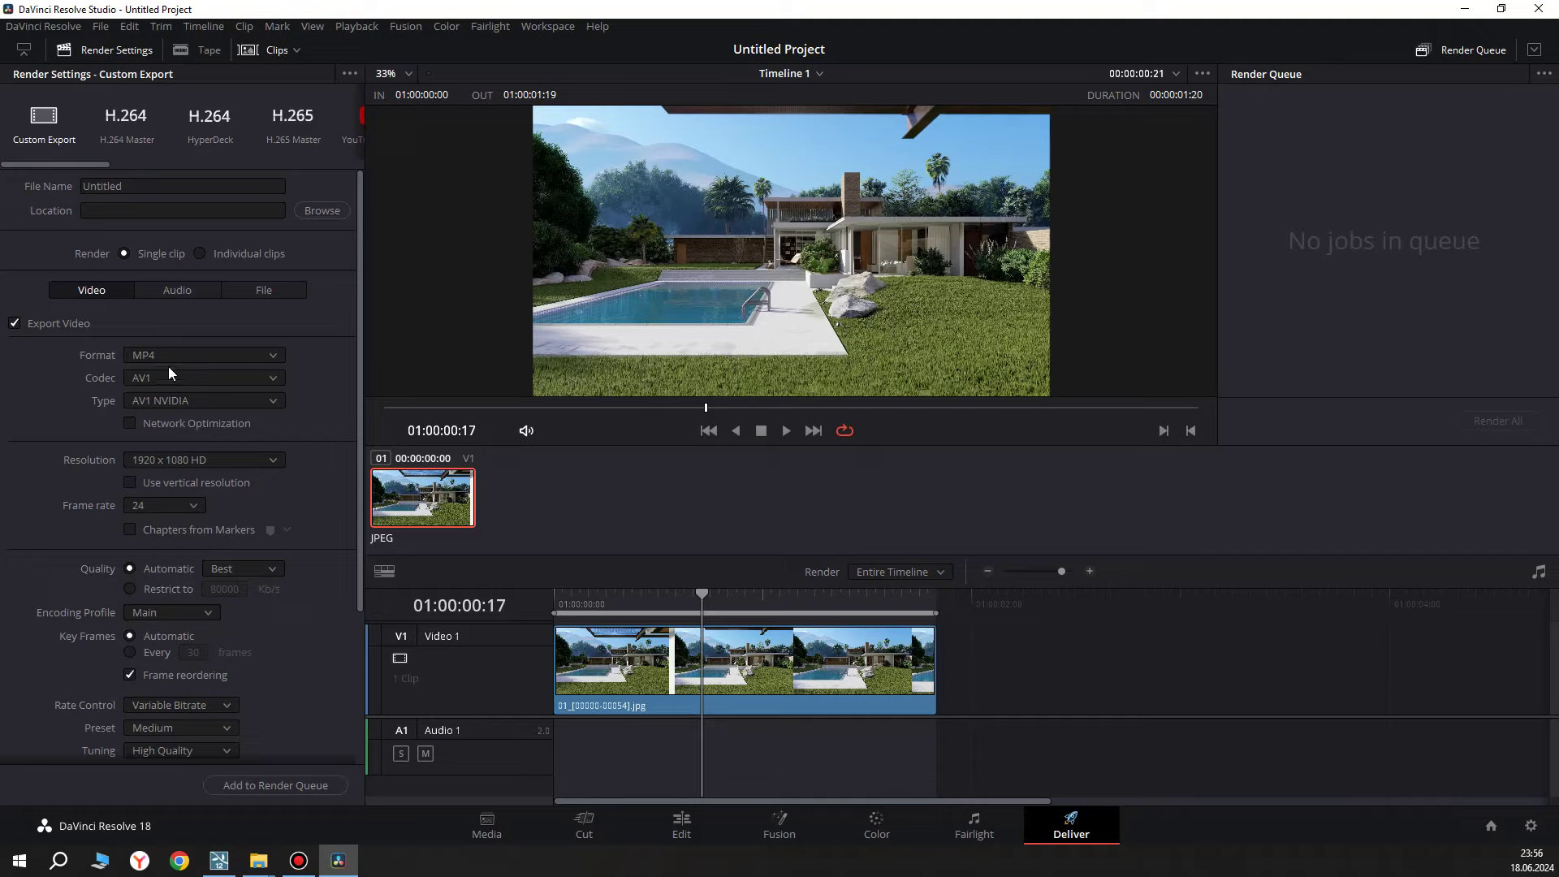
left_click(177, 505)
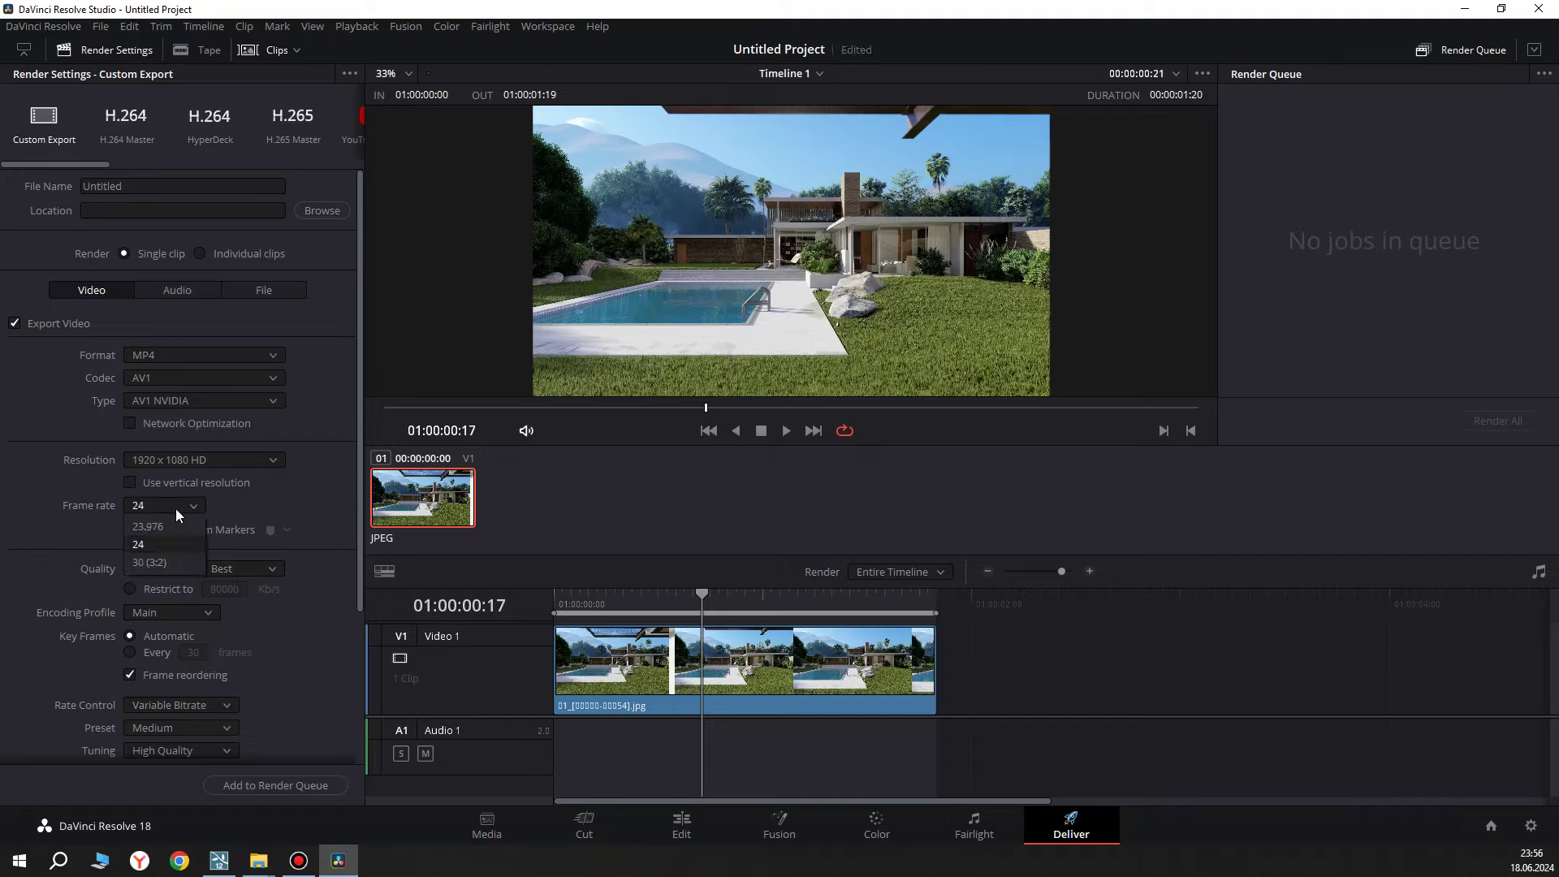
left_click(248, 365)
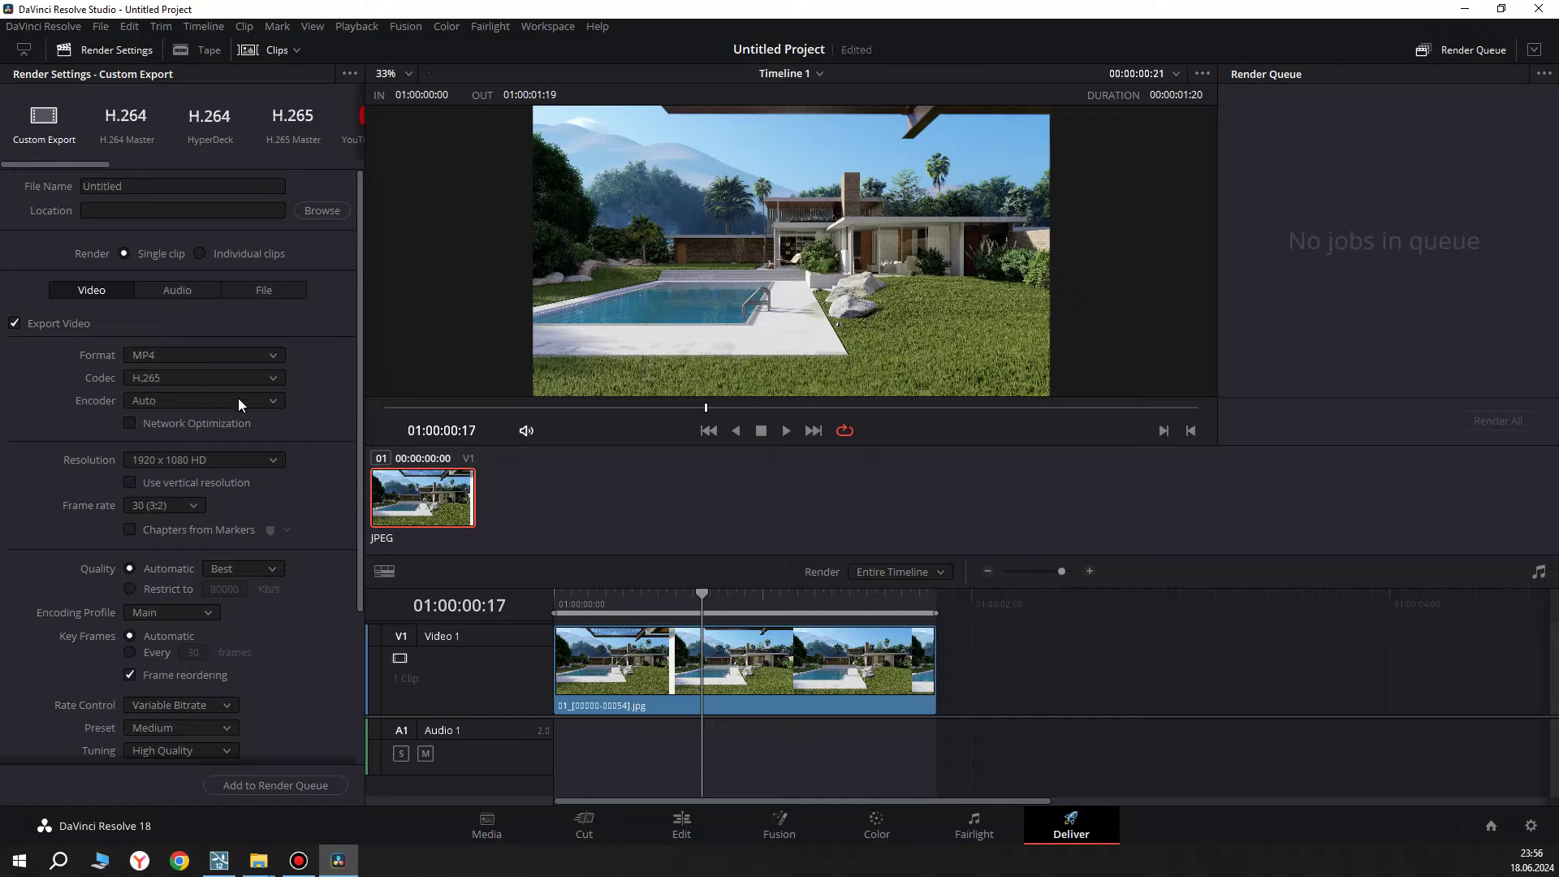
left_click(237, 398)
left_click(200, 440)
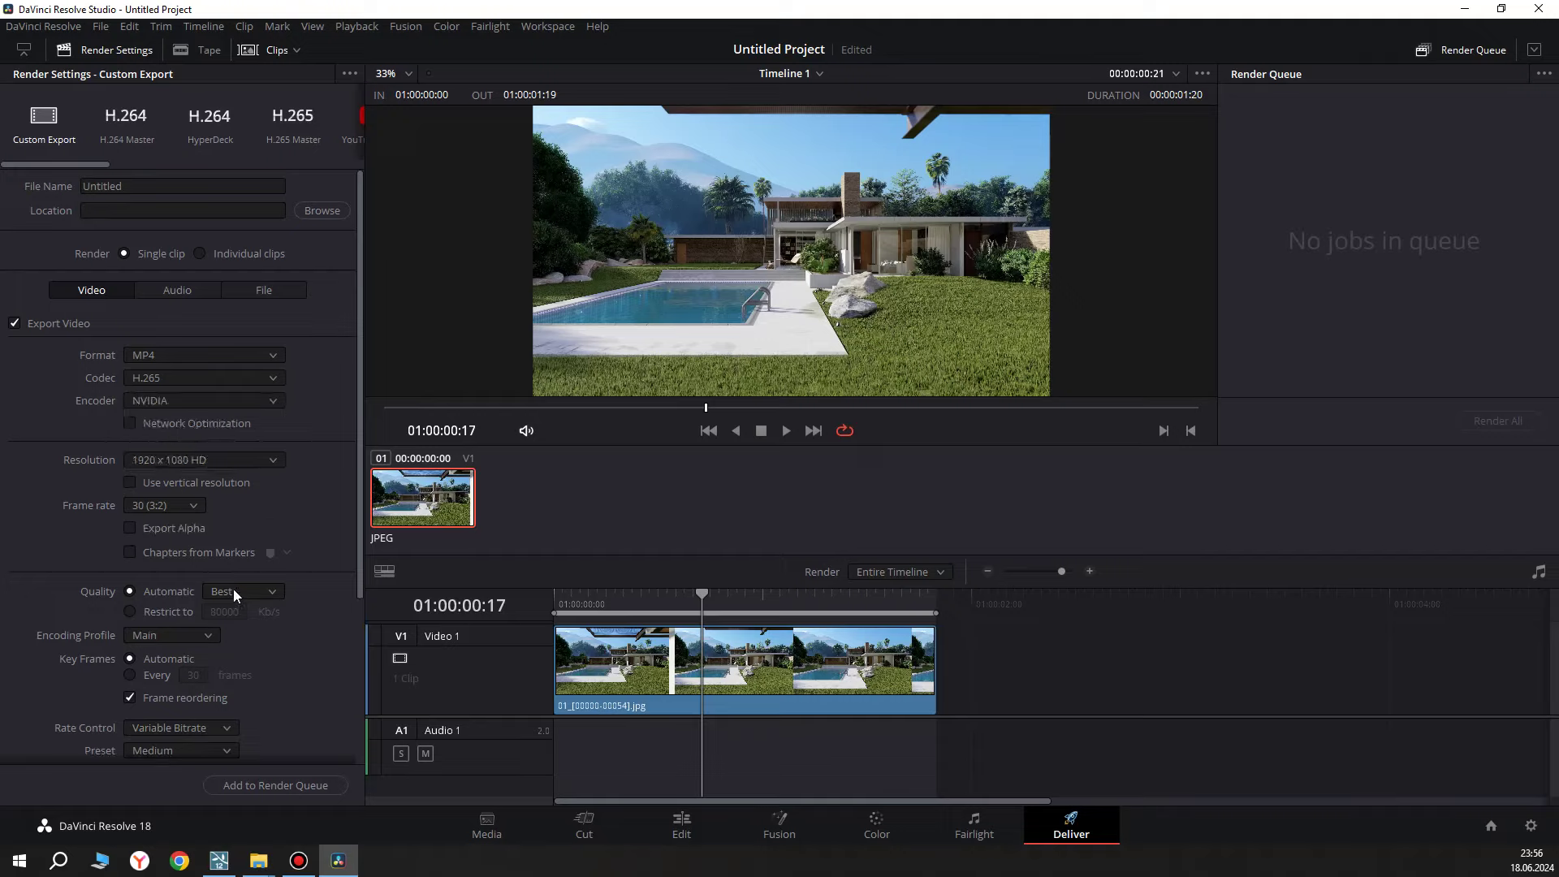
Set rate control to Constant Bitrate with a bitrate of 50000 Kb/s.
scroll(208, 645, "down", 3)
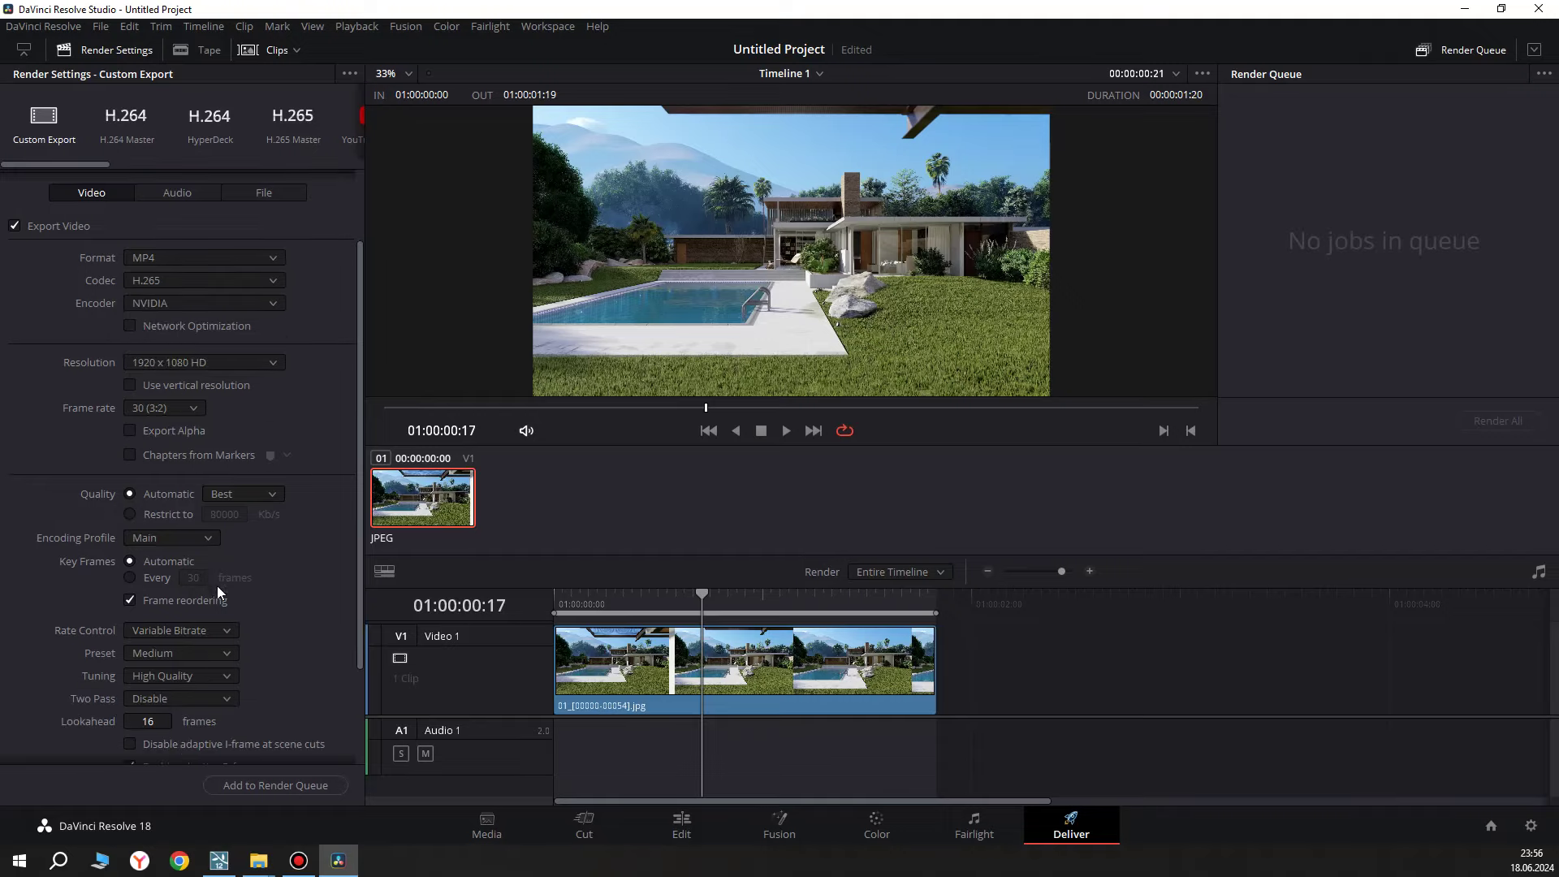
left_click(197, 630)
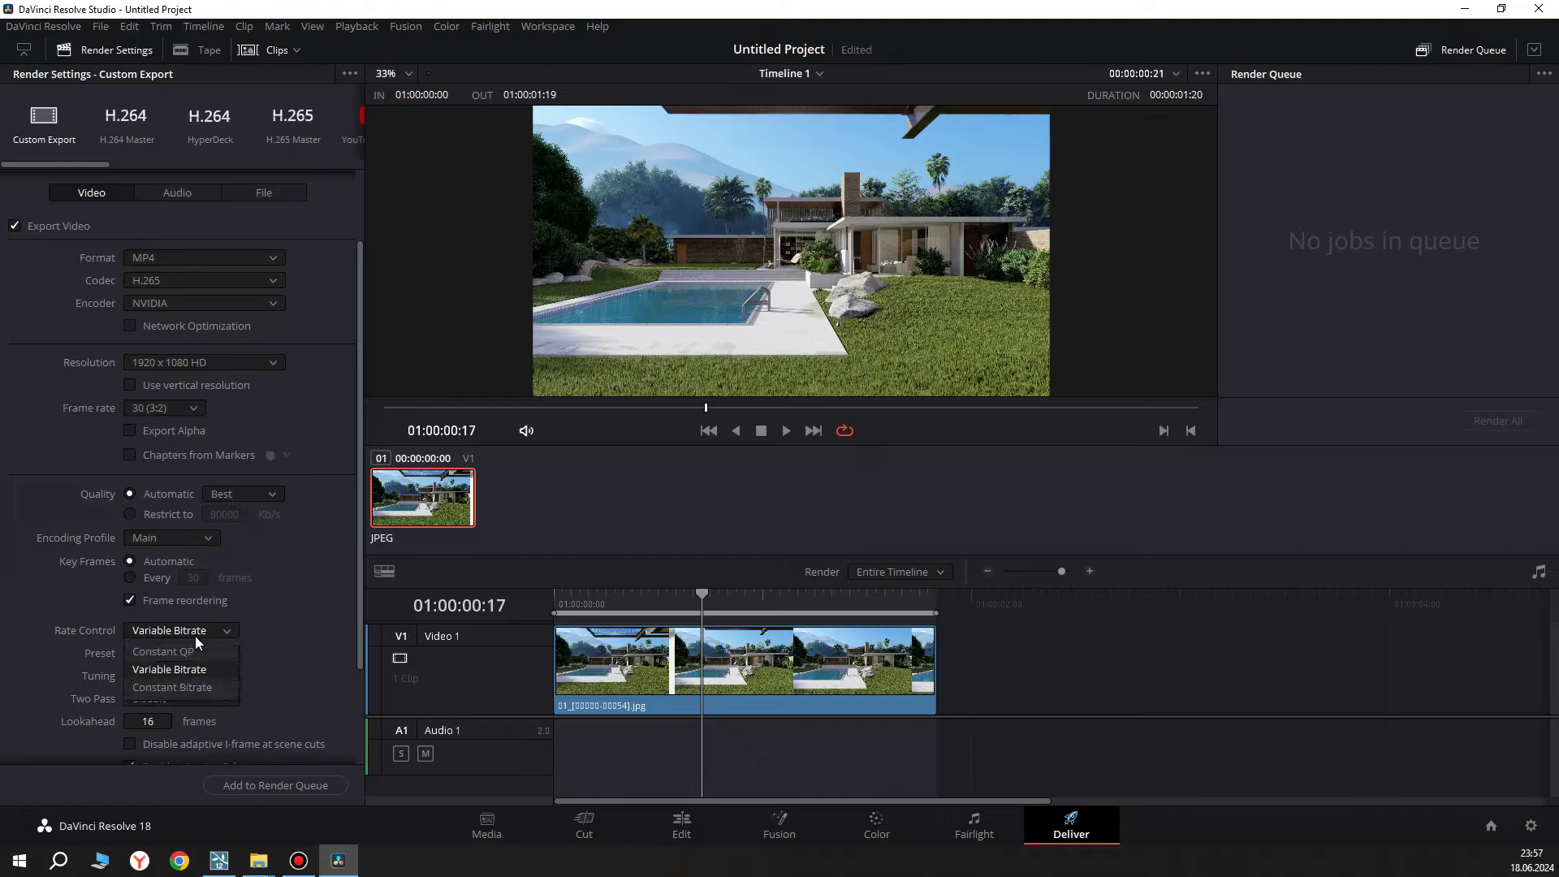
left_click(184, 650)
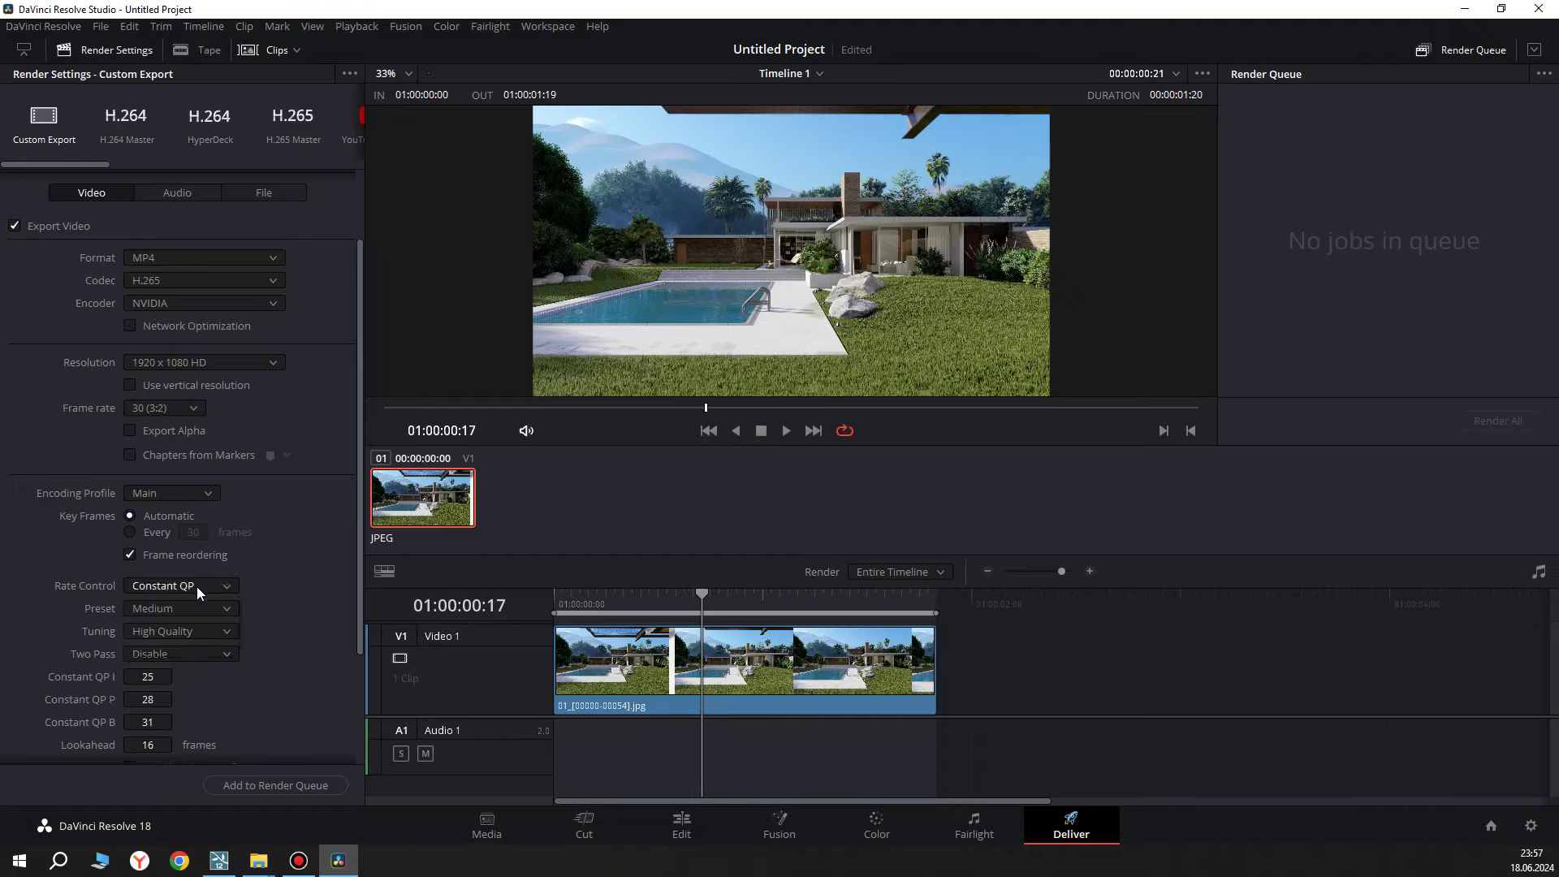
left_click(196, 587)
left_click(200, 646)
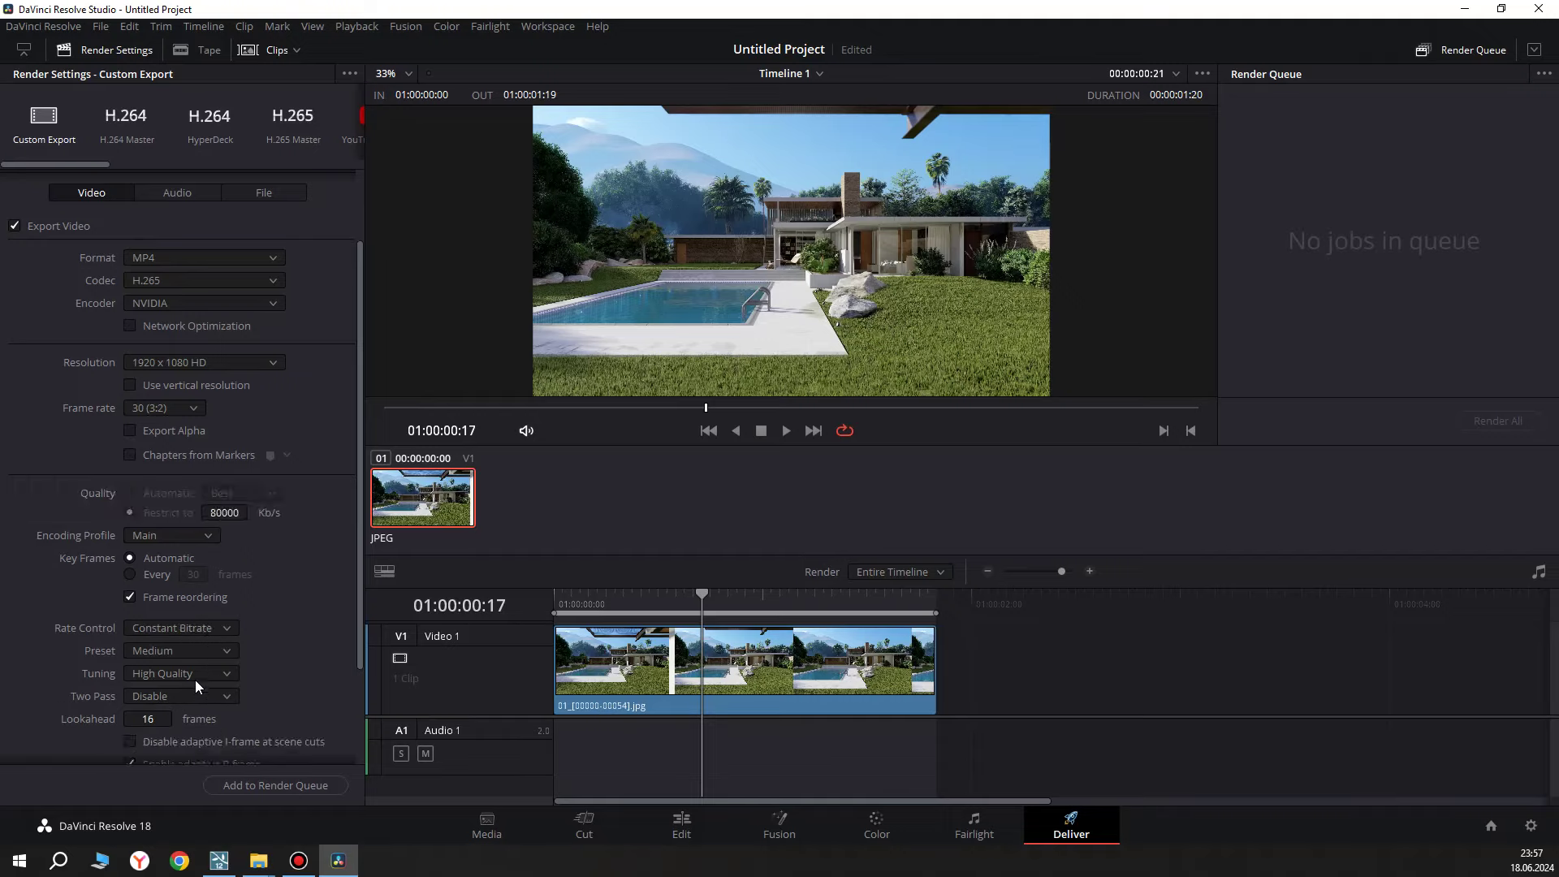
left_click(231, 510)
key("BackSpace")
key("BackSpace")
key("BackSpace")
key("BackSpace")
type("50000")
Review the audio export settings, then return to the Deliver video settings.
left_click(179, 194)
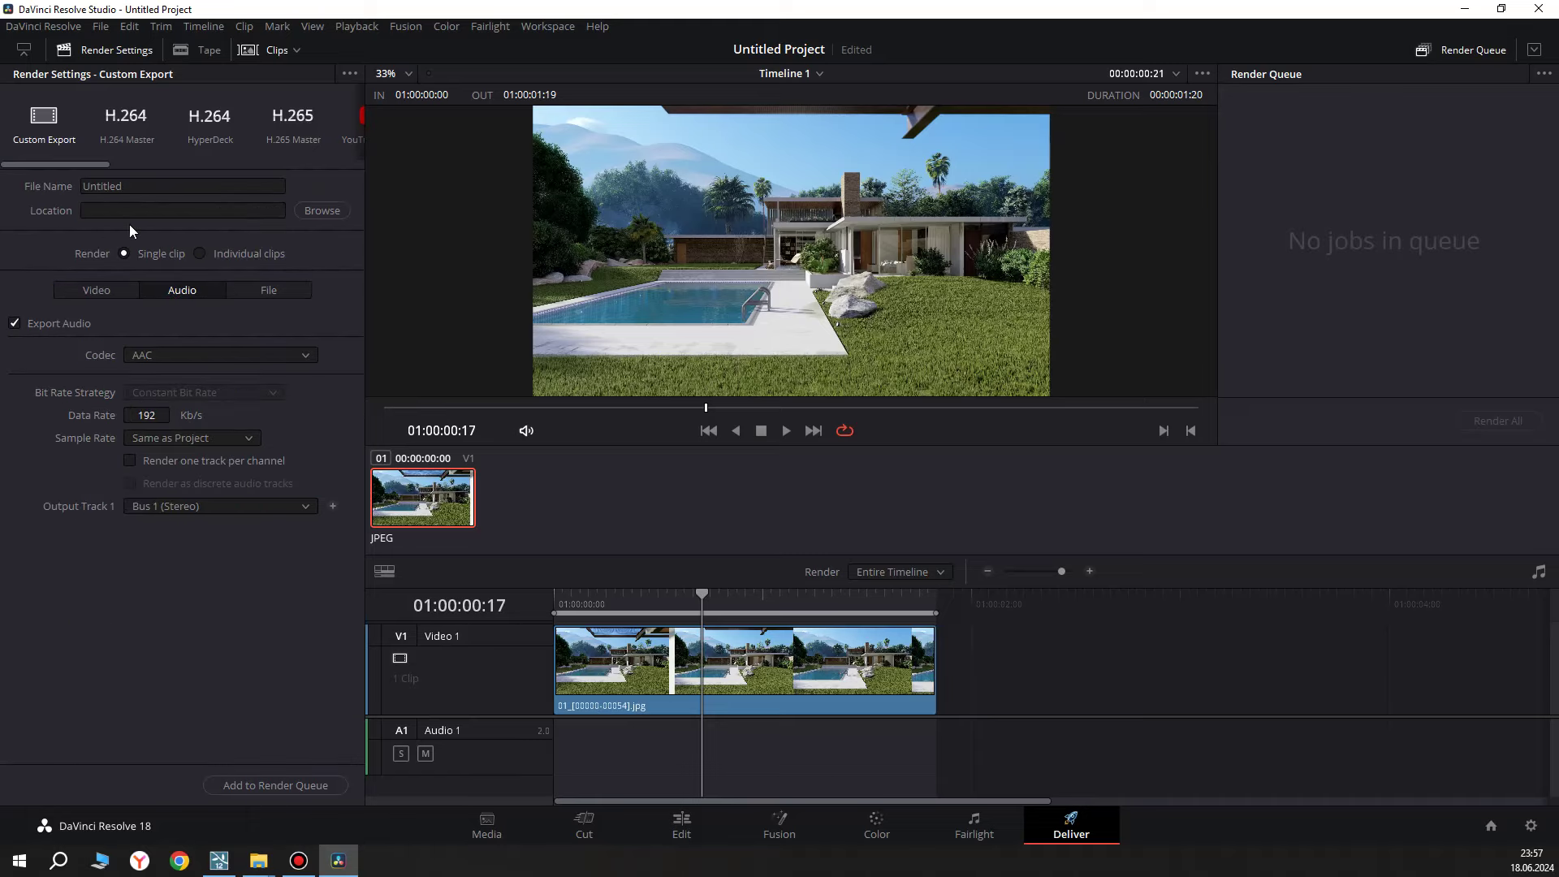
left_click(96, 290)
left_click(682, 824)
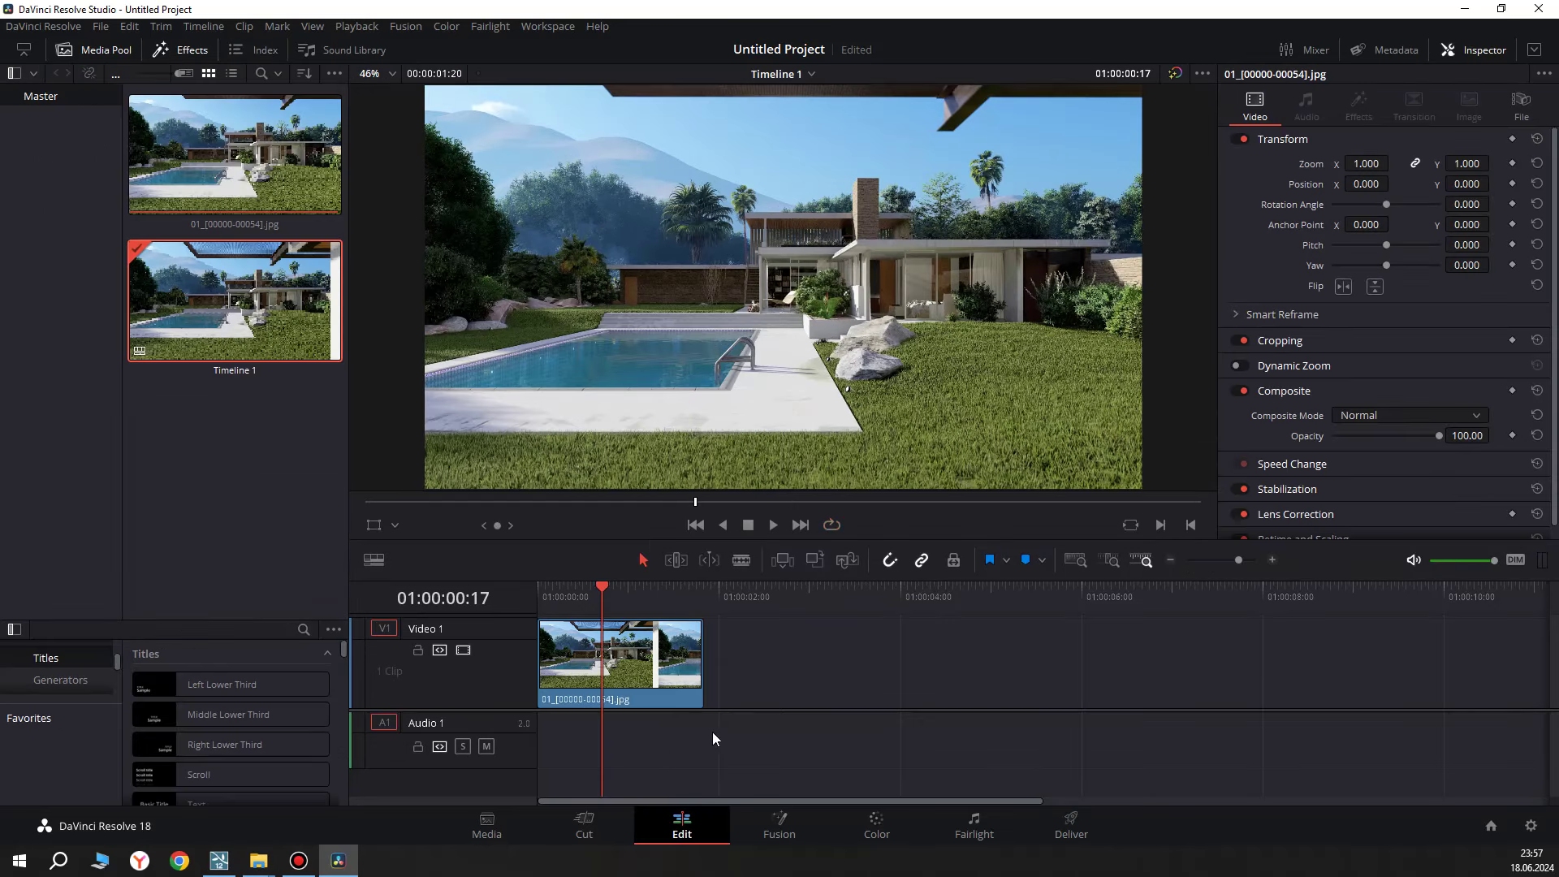
left_click(1068, 836)
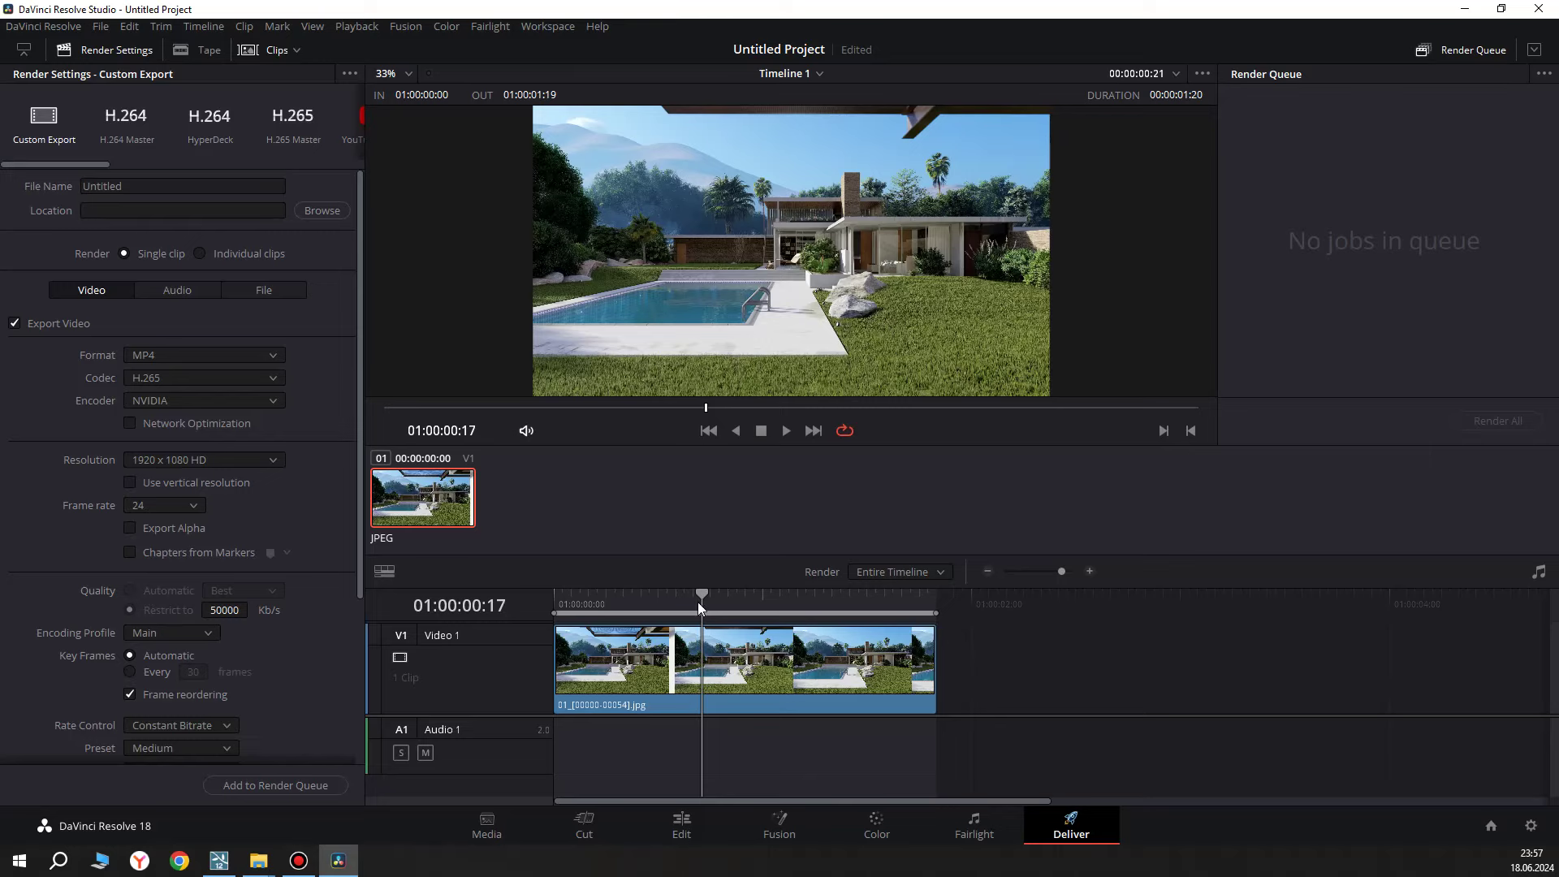
Render Timeline 1 to the desktop through the render queue, then minimize Resolve.
left_click(324, 213)
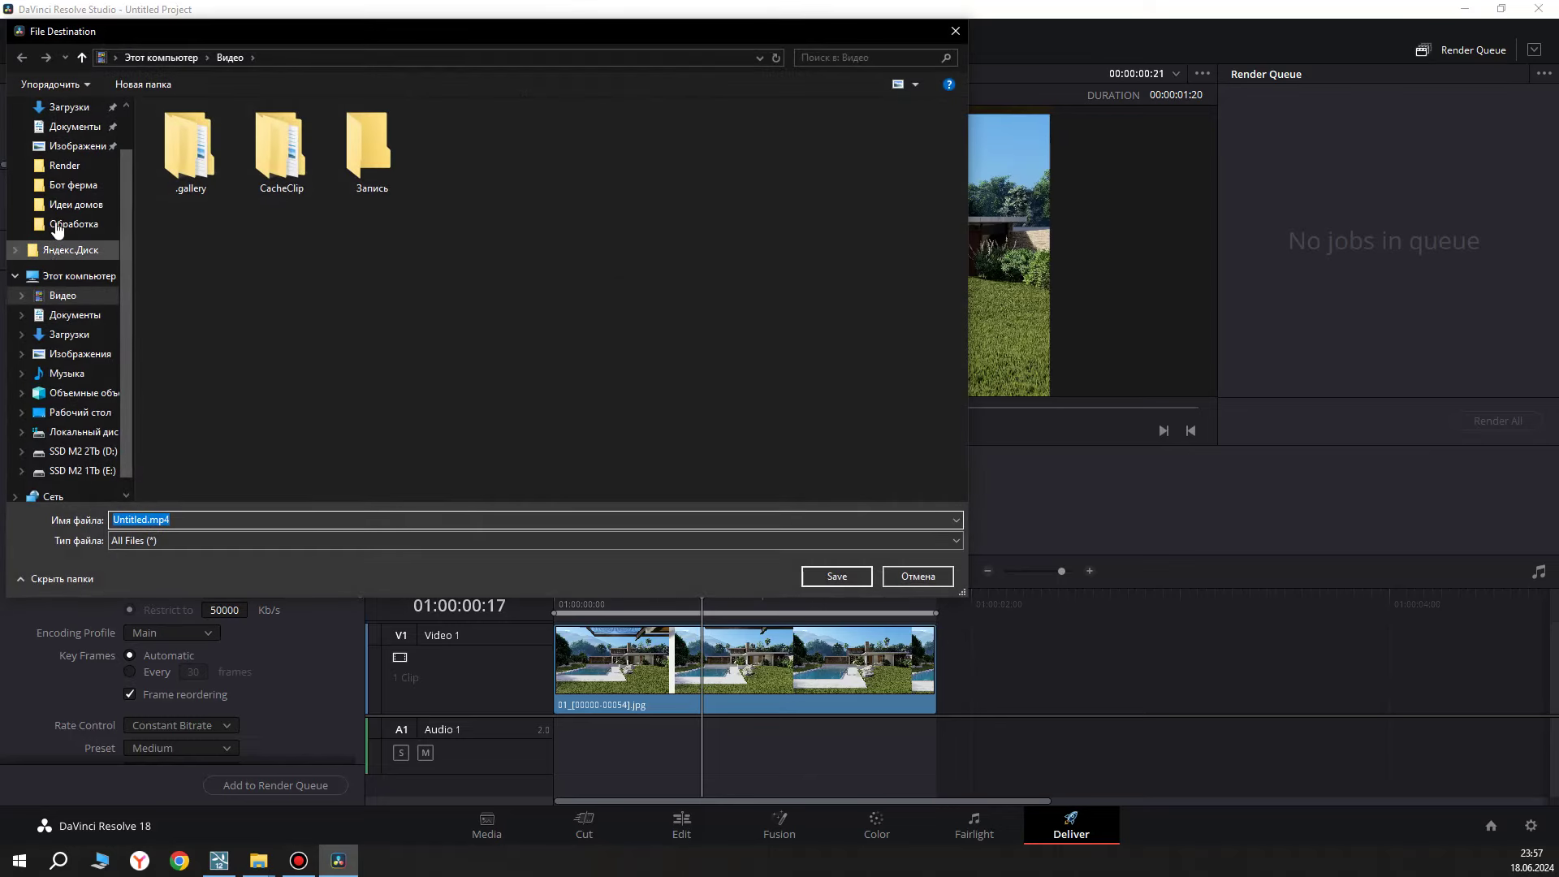
left_click(91, 414)
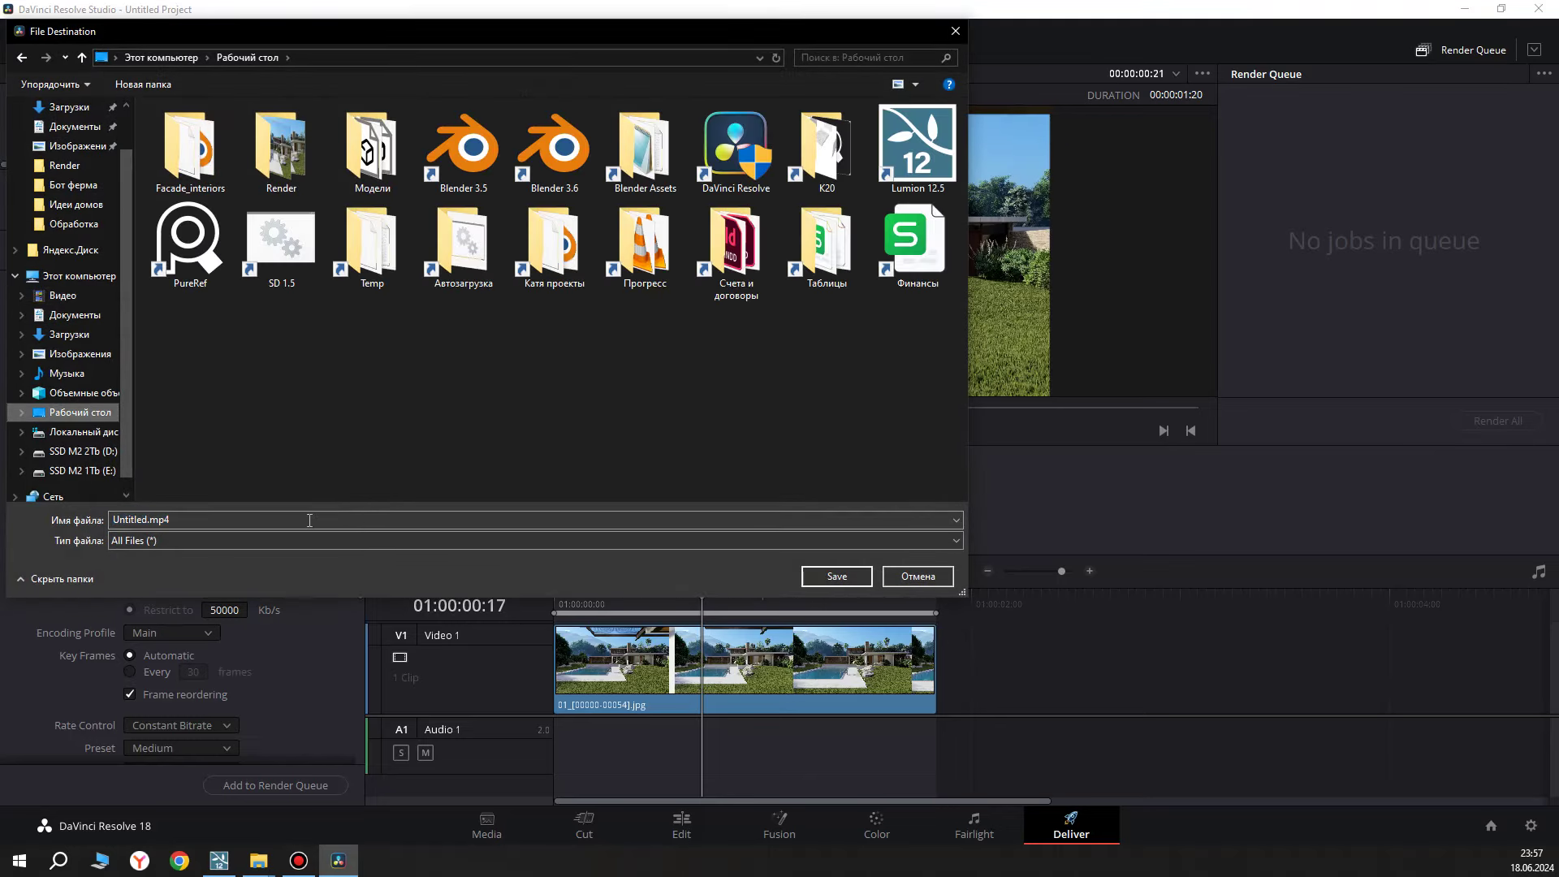
left_click(835, 574)
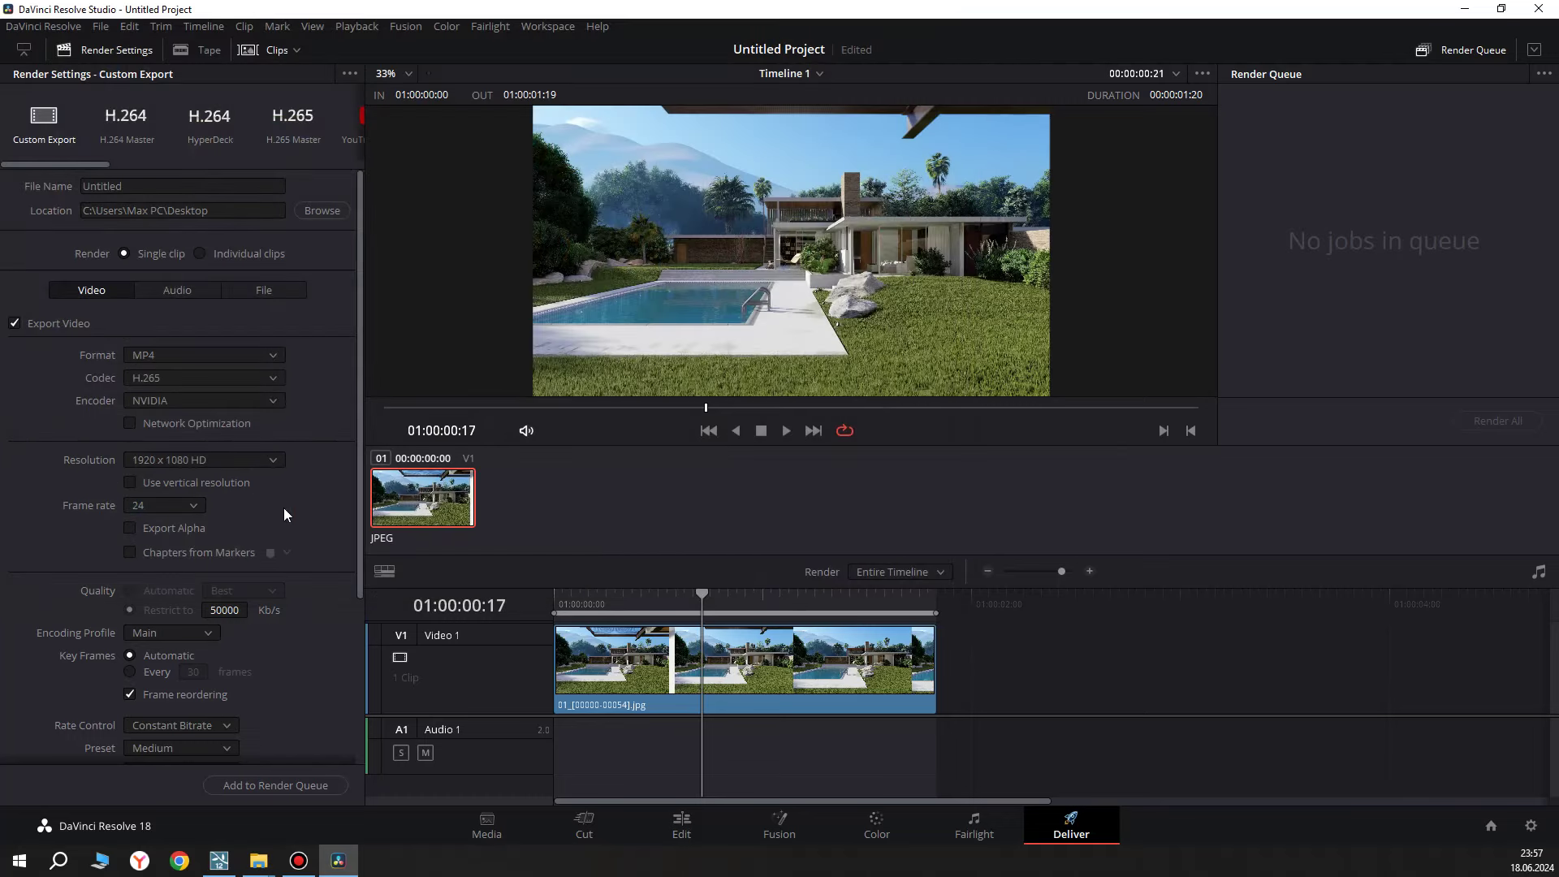
left_click(291, 789)
left_click(1494, 422)
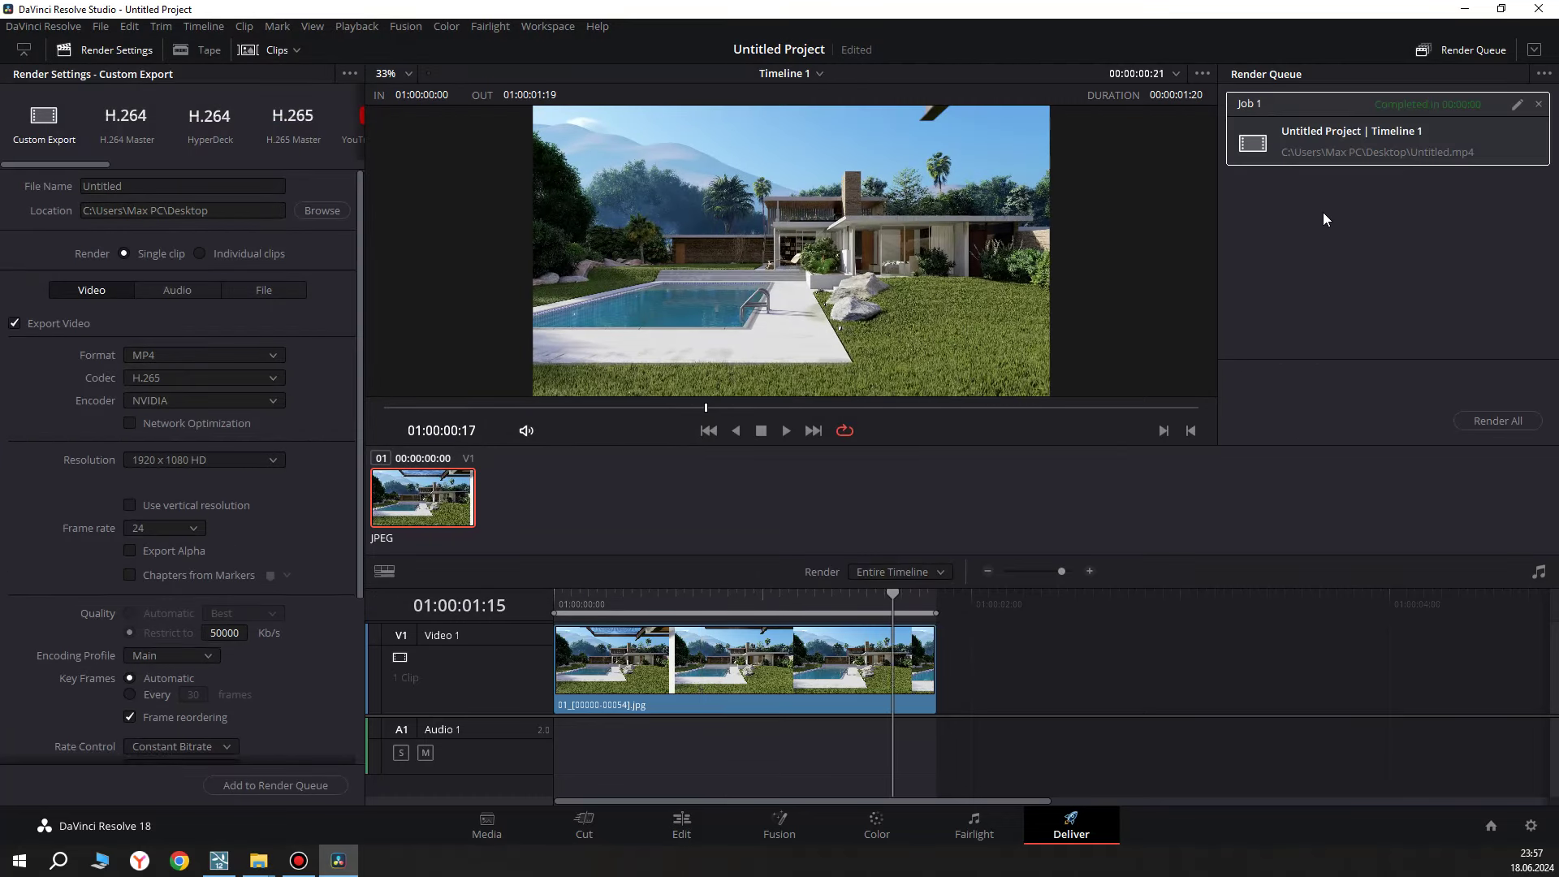
left_click(1466, 12)
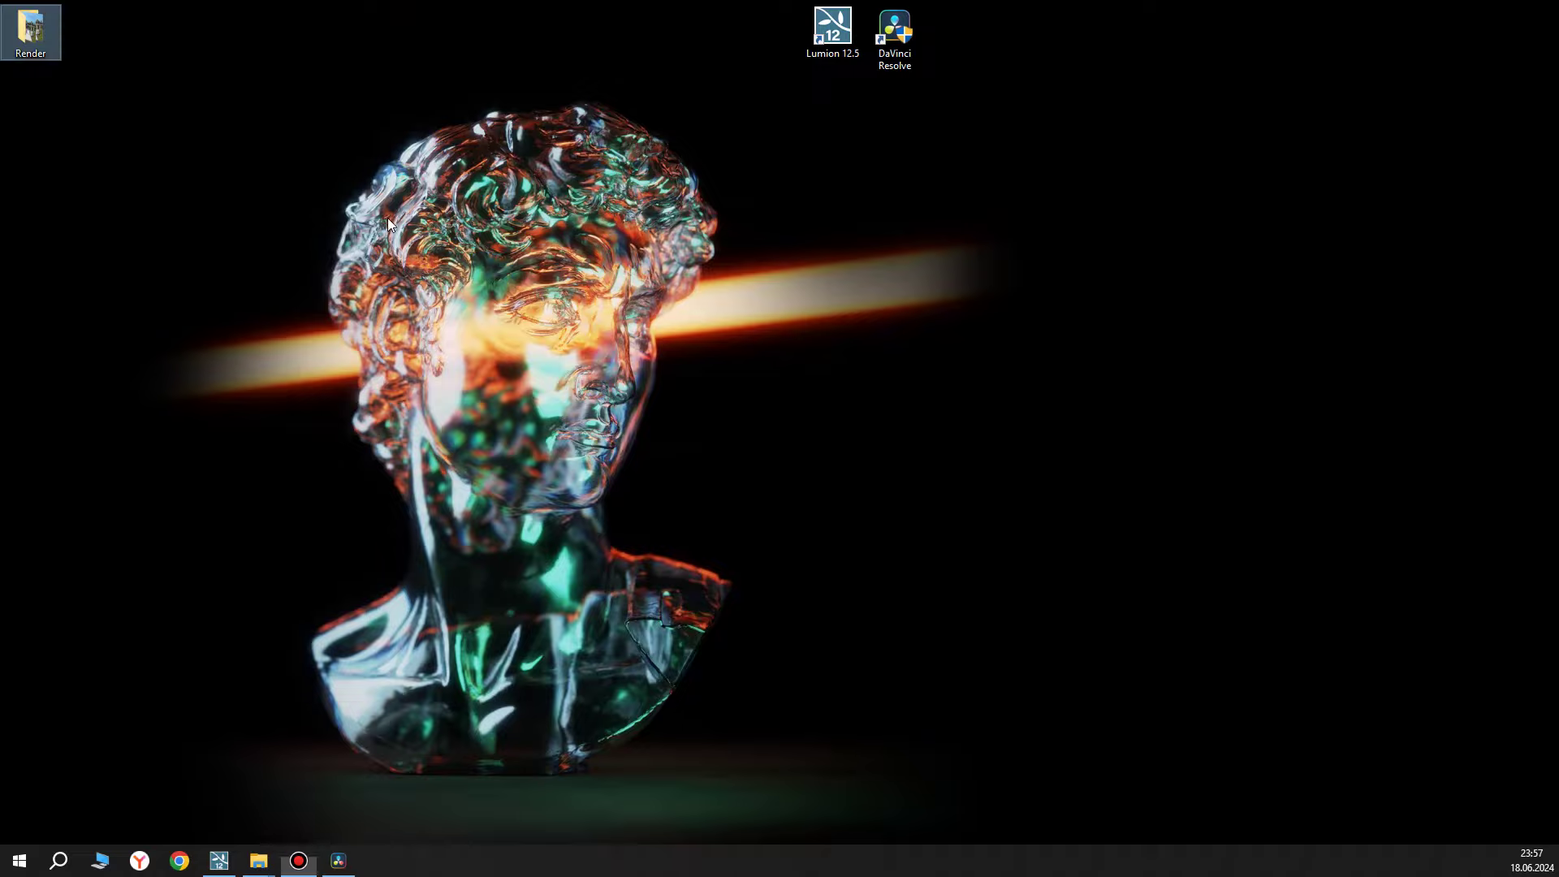
Move Untitled.mp4 beside the Render folder and play it in VLC to check the result.
left_click_drag(304, 104, 106, 57)
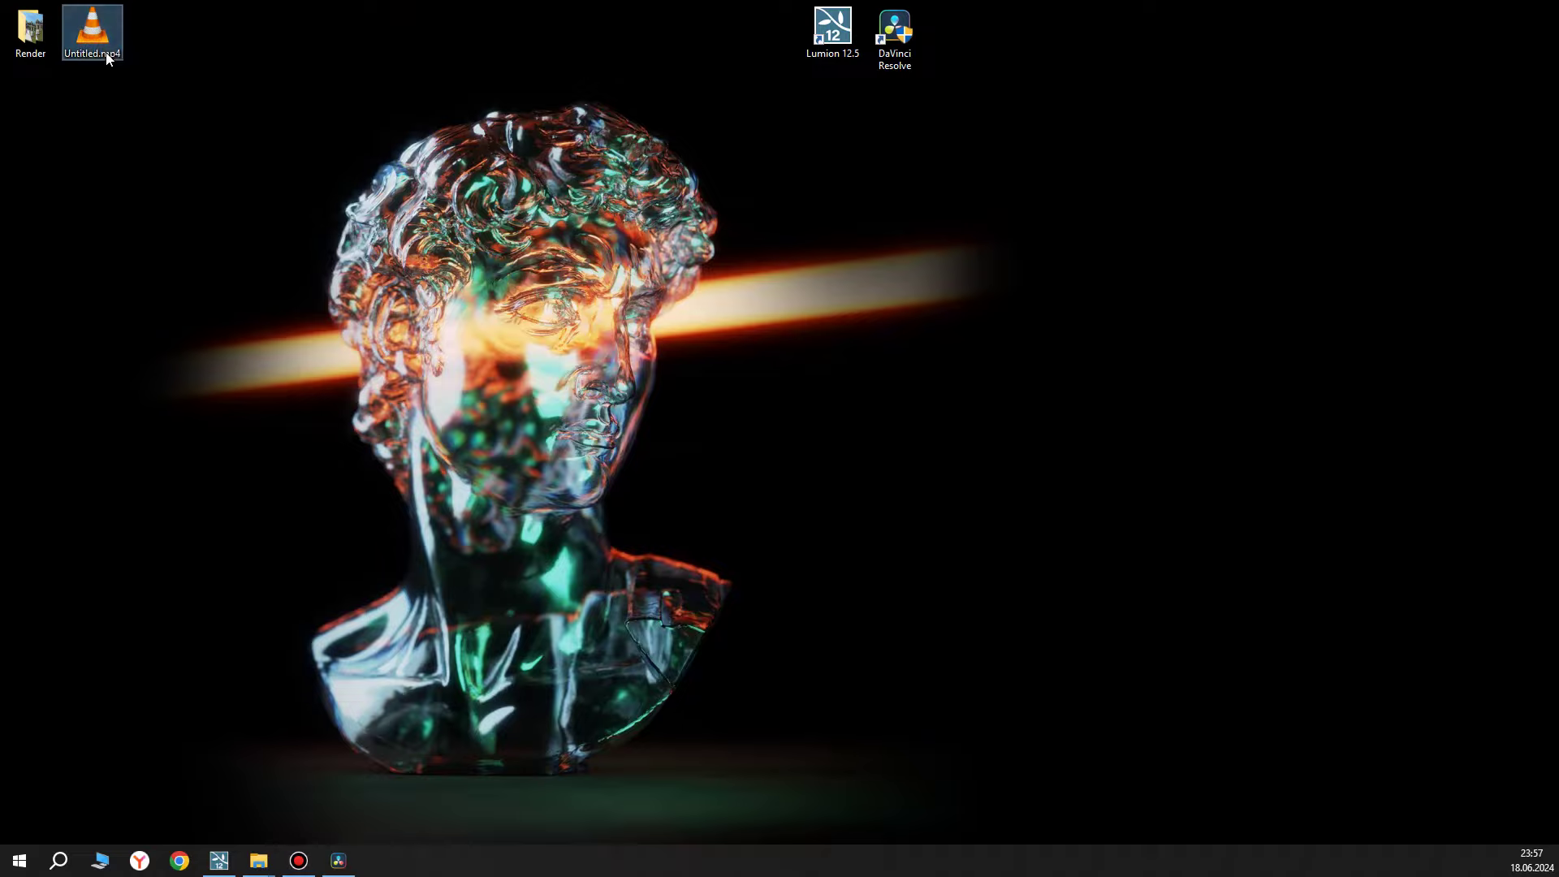
double_click(97, 41)
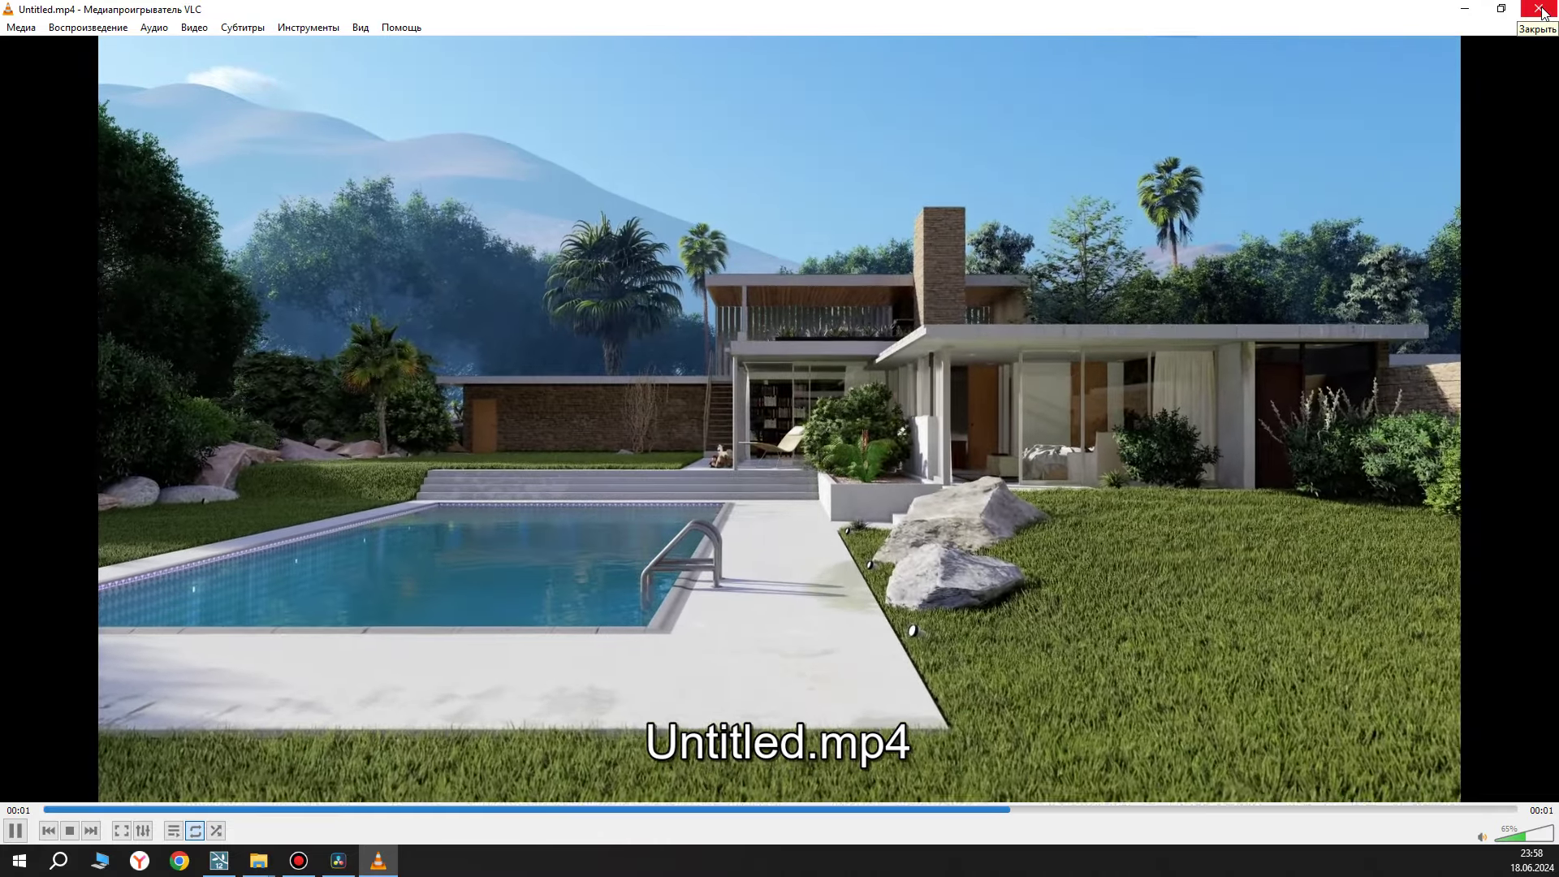
Close VLC, restore Lumion and cancel the paused image-sequence render.
left_click(1541, 9)
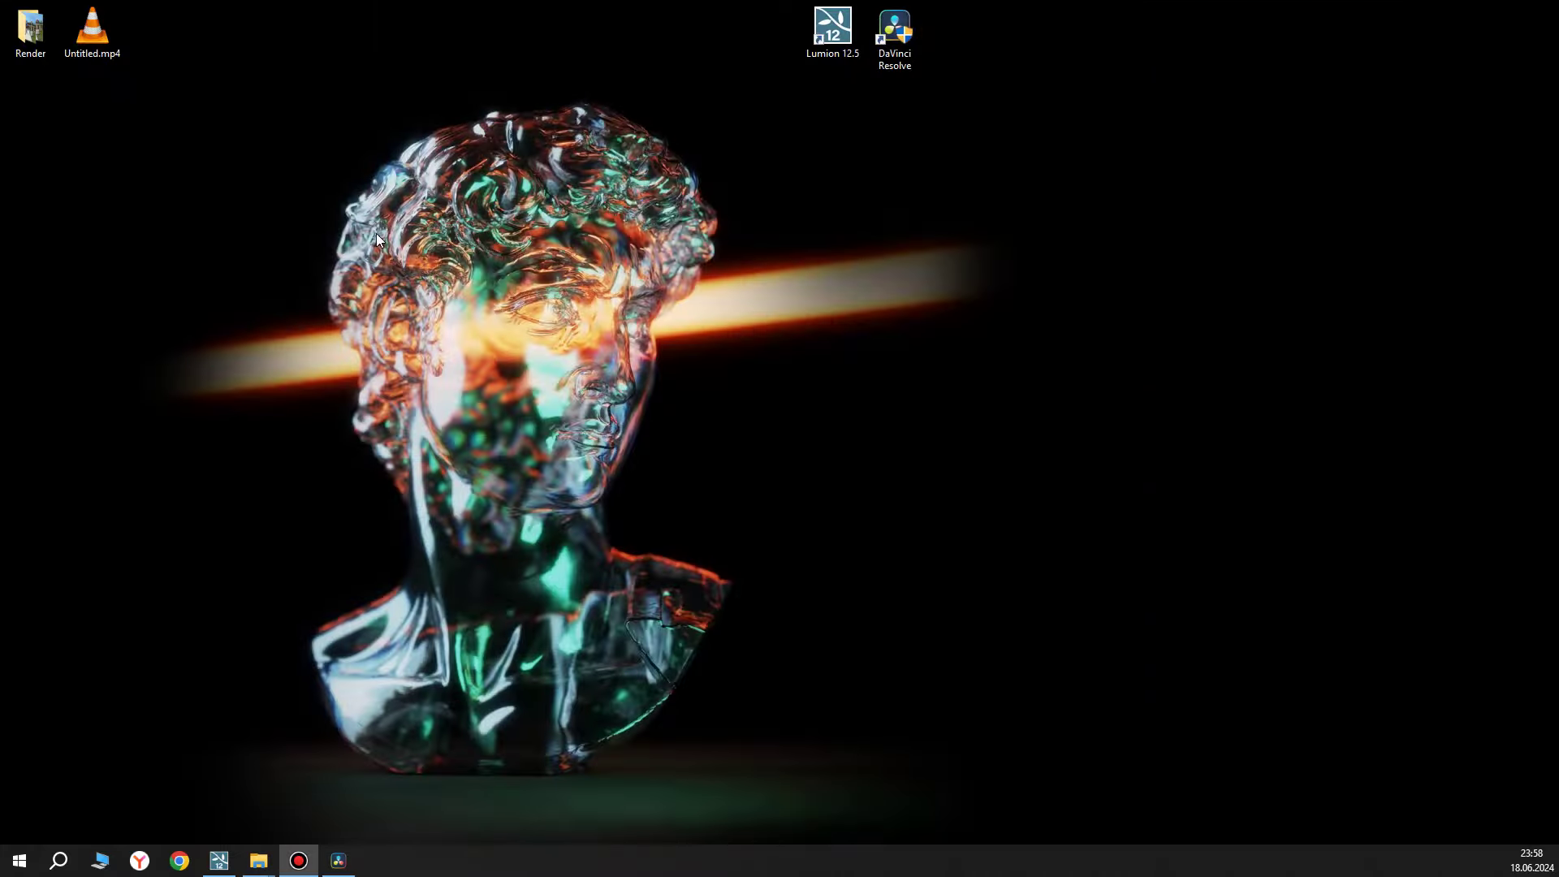
left_click(219, 860)
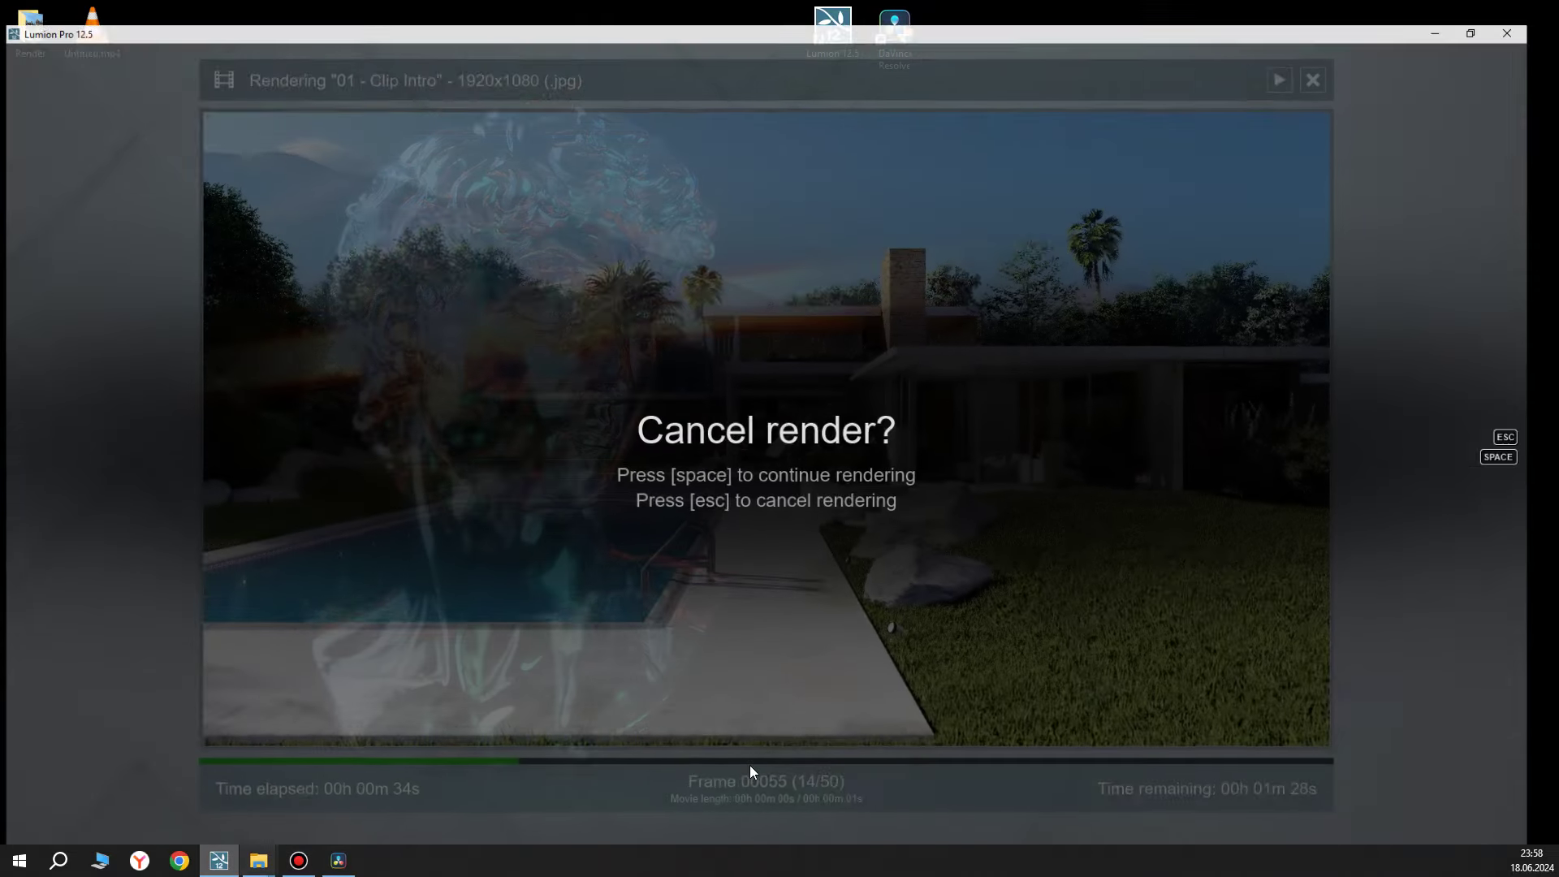
key("Escape")
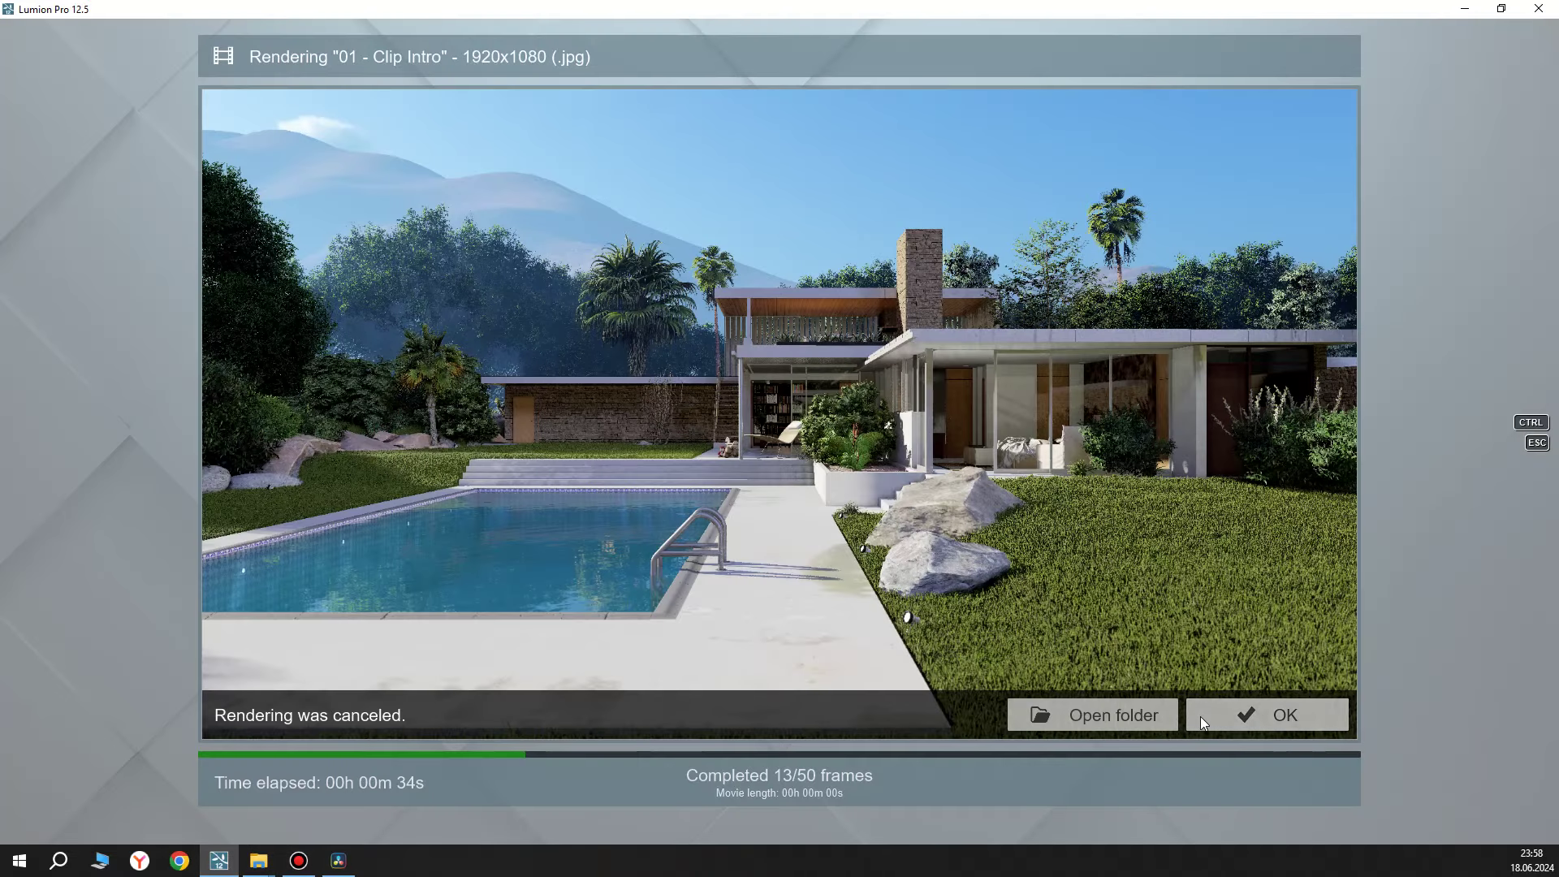
left_click(1240, 711)
Step through the movie clips to 04 - Clip Outro and scrub its preview back to the start.
left_click(323, 772)
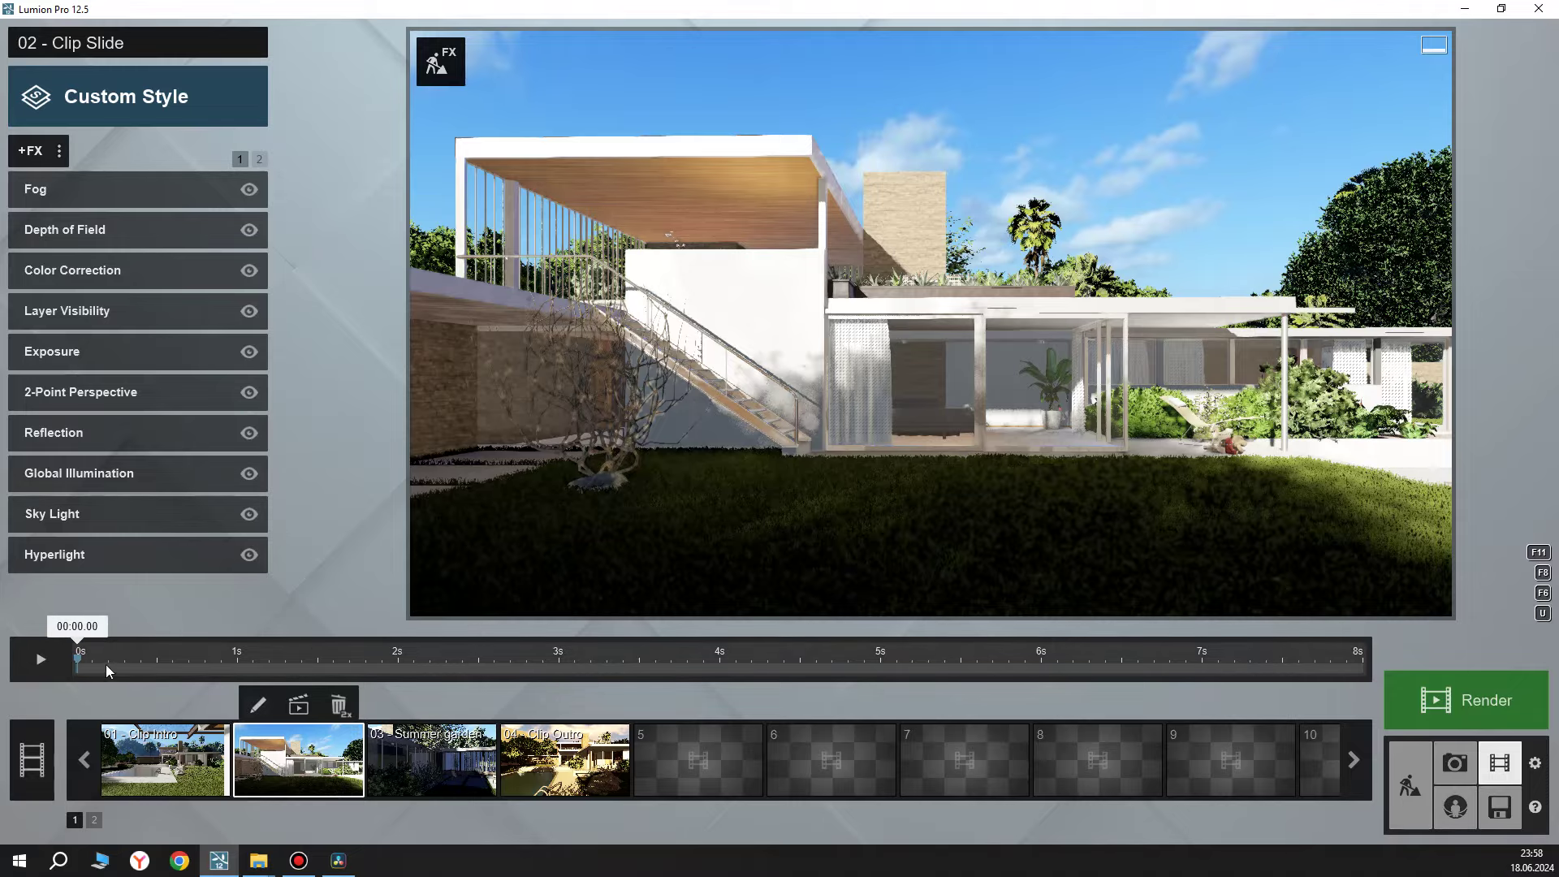
left_click(430, 759)
left_click(565, 760)
left_click(331, 664)
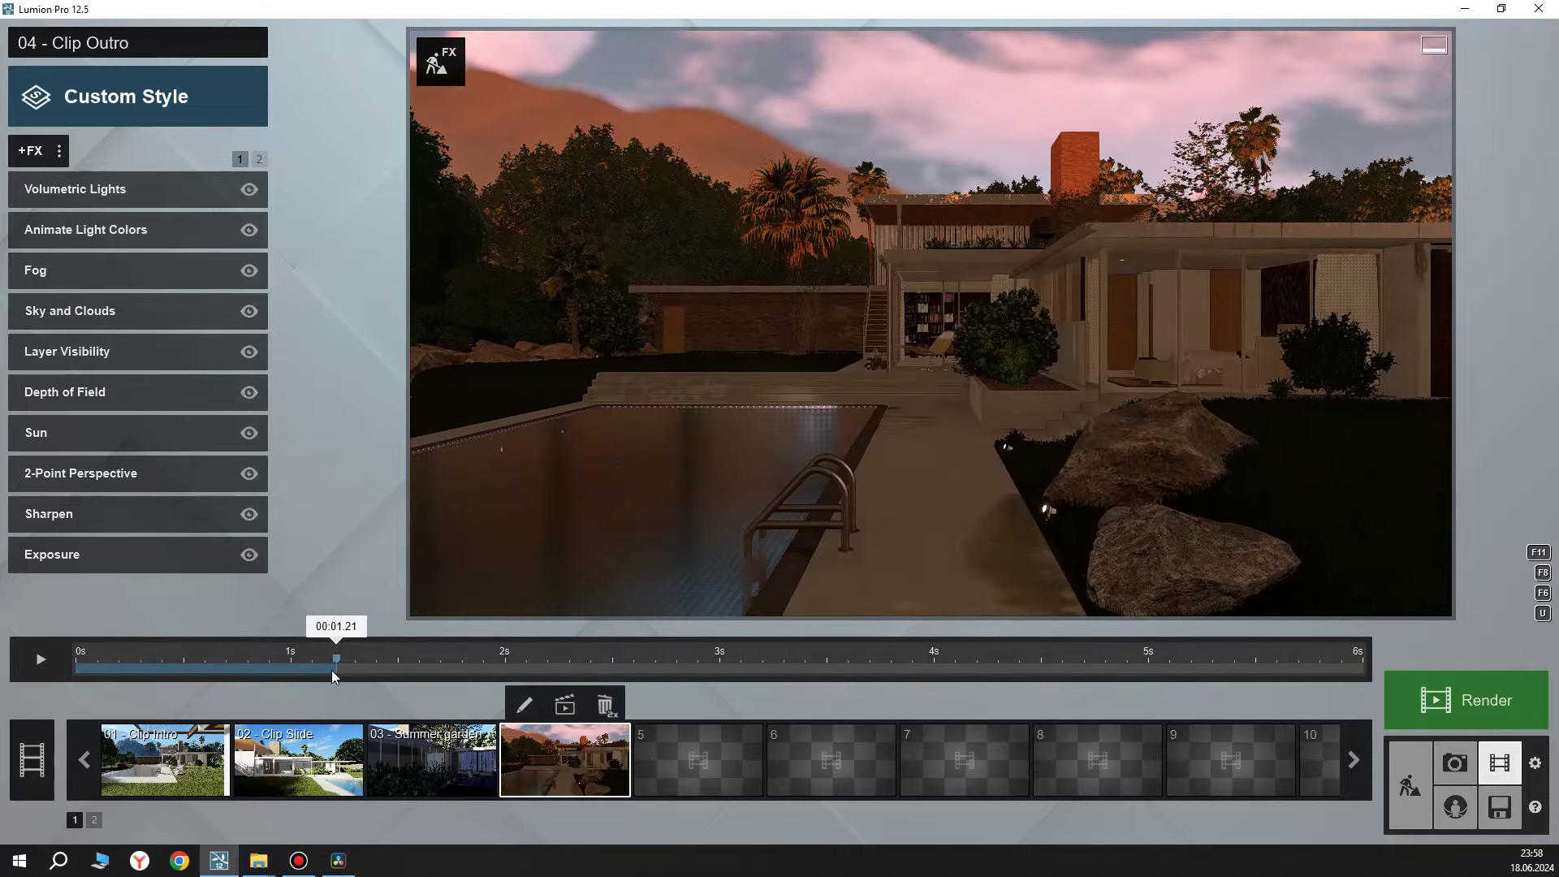
mouse_move(340, 664)
left_mouse_down()
mouse_move(63, 650)
mouse_move(556, 669)
mouse_move(73, 665)
left_mouse_up()
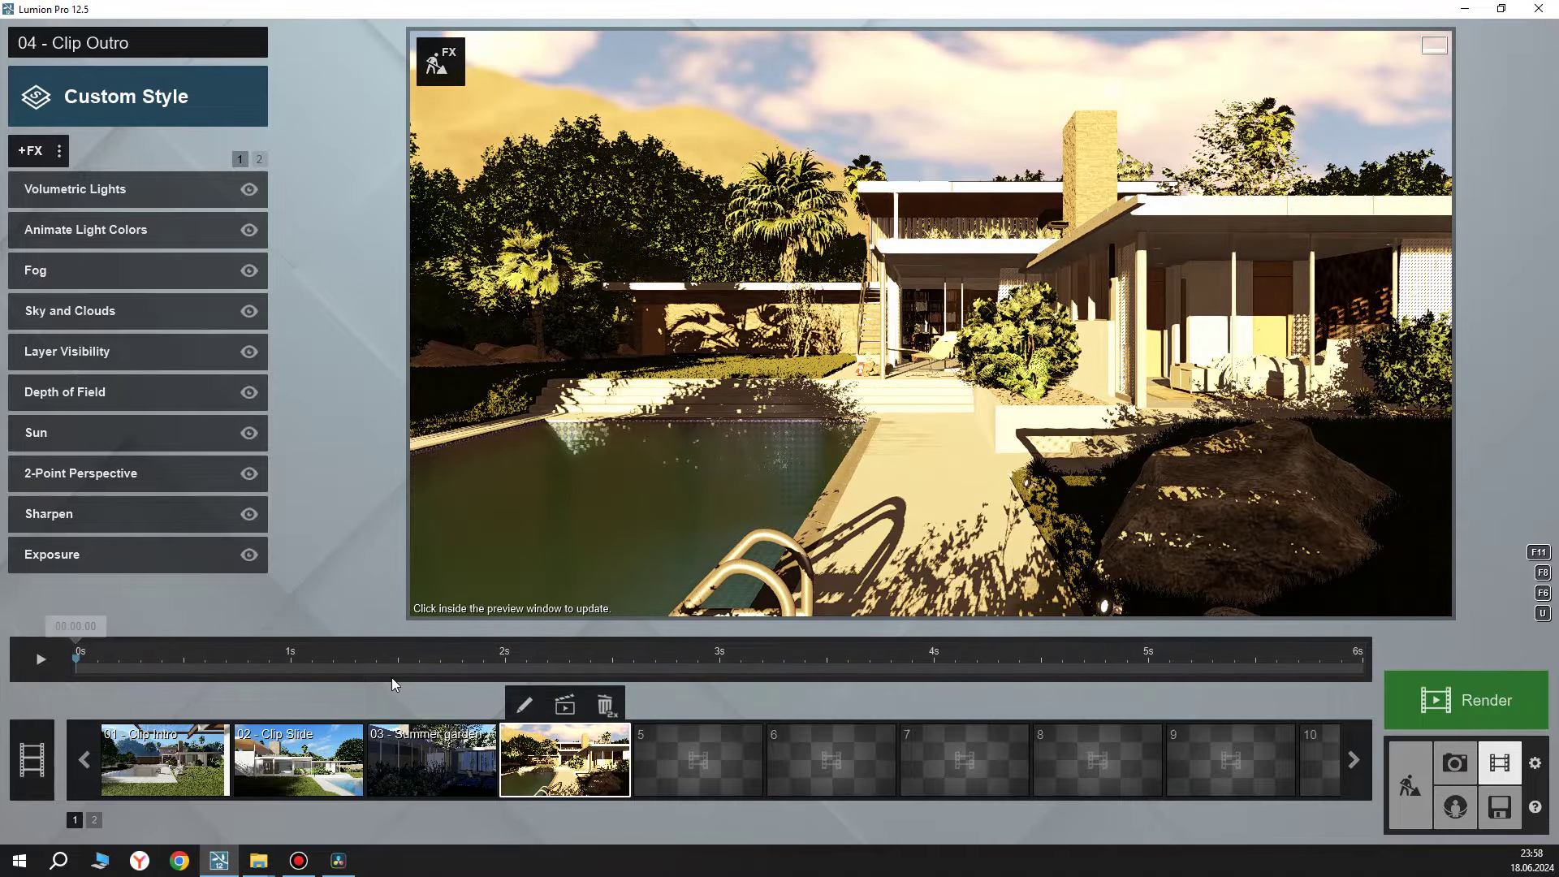